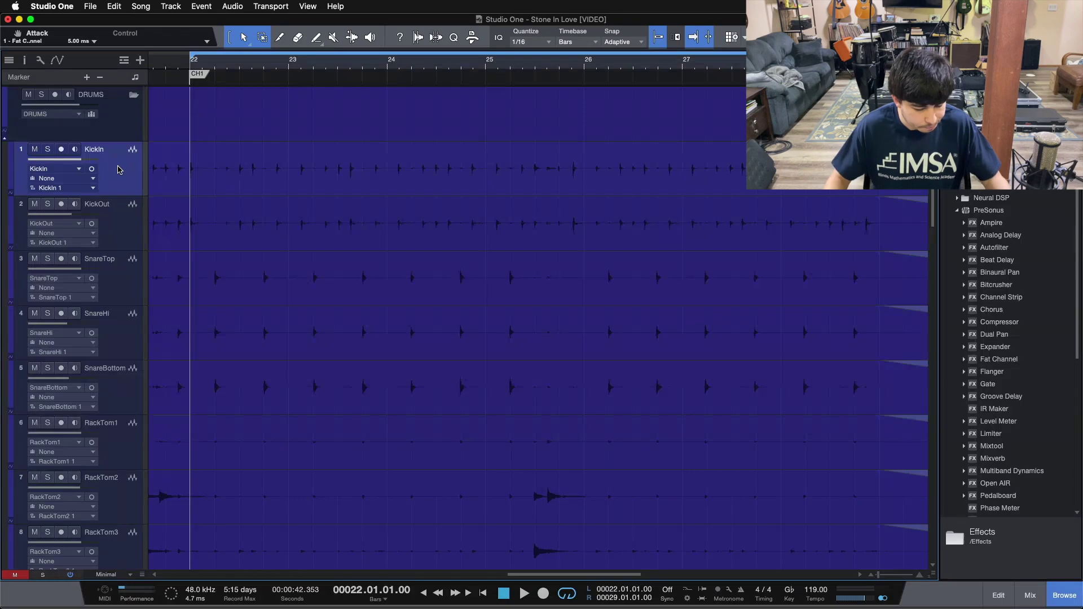
Look through the application's command lists for the keyboard shortcuts shown beside the commands.
left_click(115, 5)
mouse_move(141, 6)
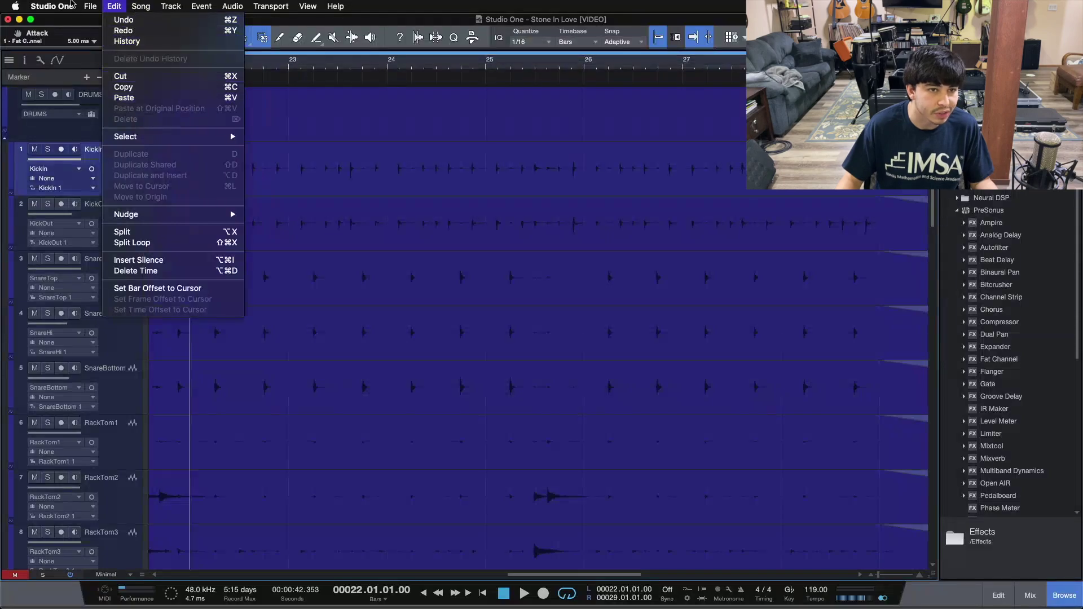
left_click(383, 24)
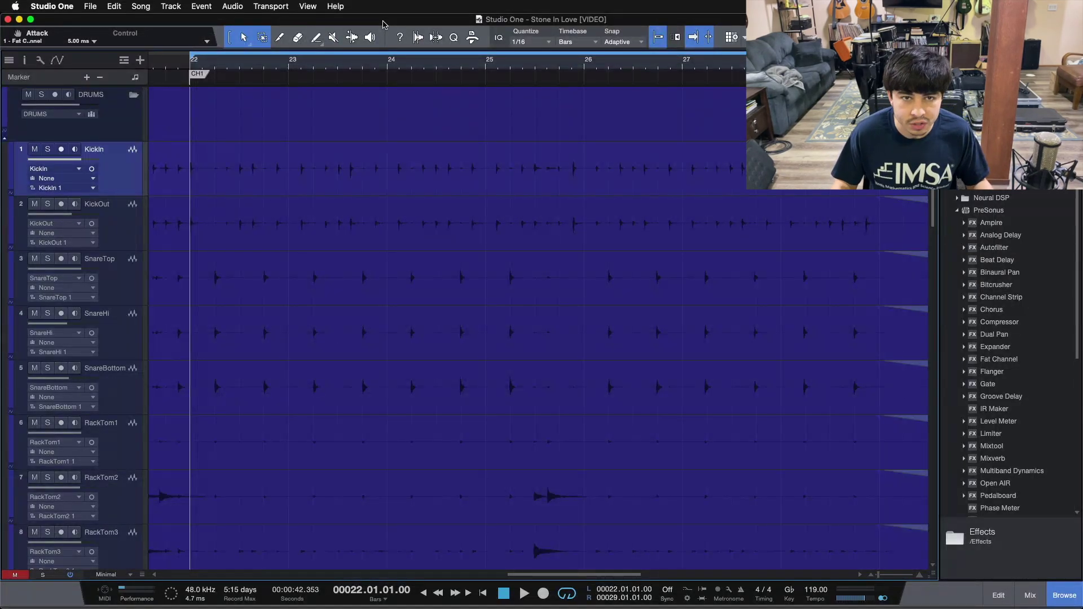
left_click(93, 11)
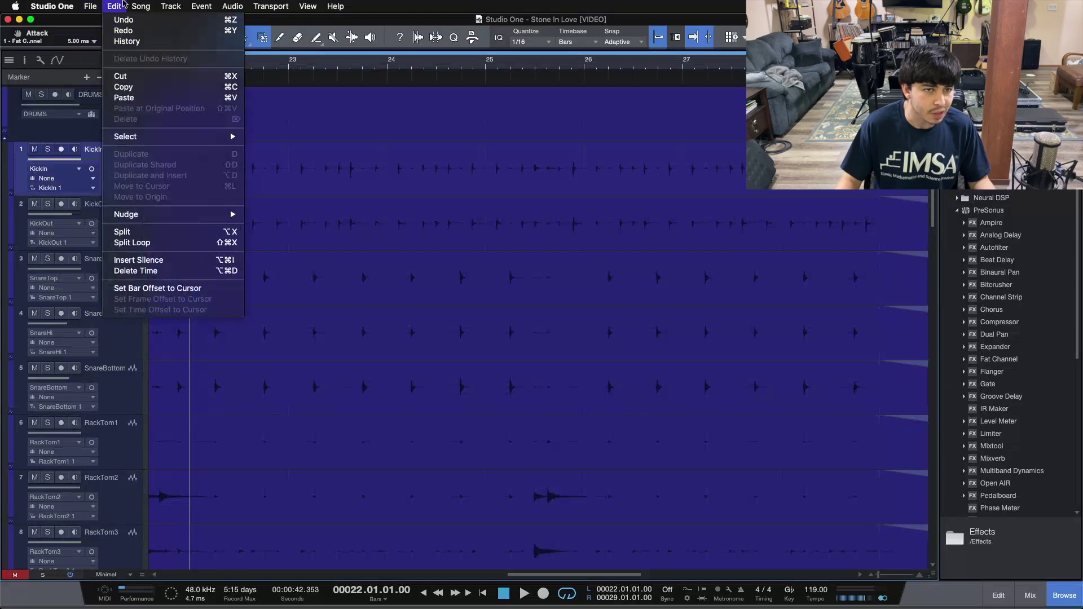
mouse_move(140, 5)
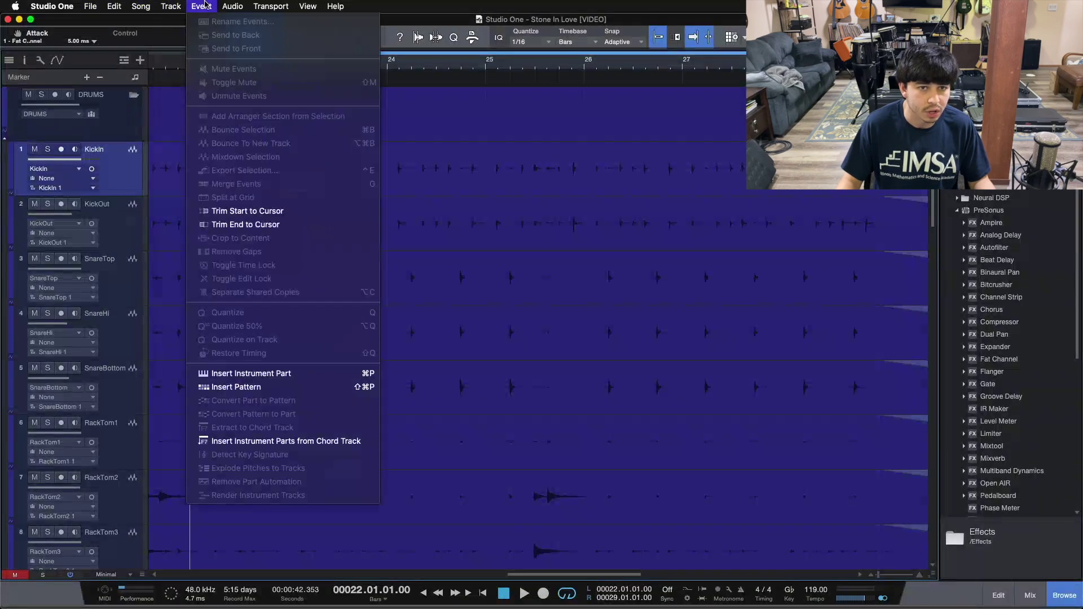
mouse_move(308, 5)
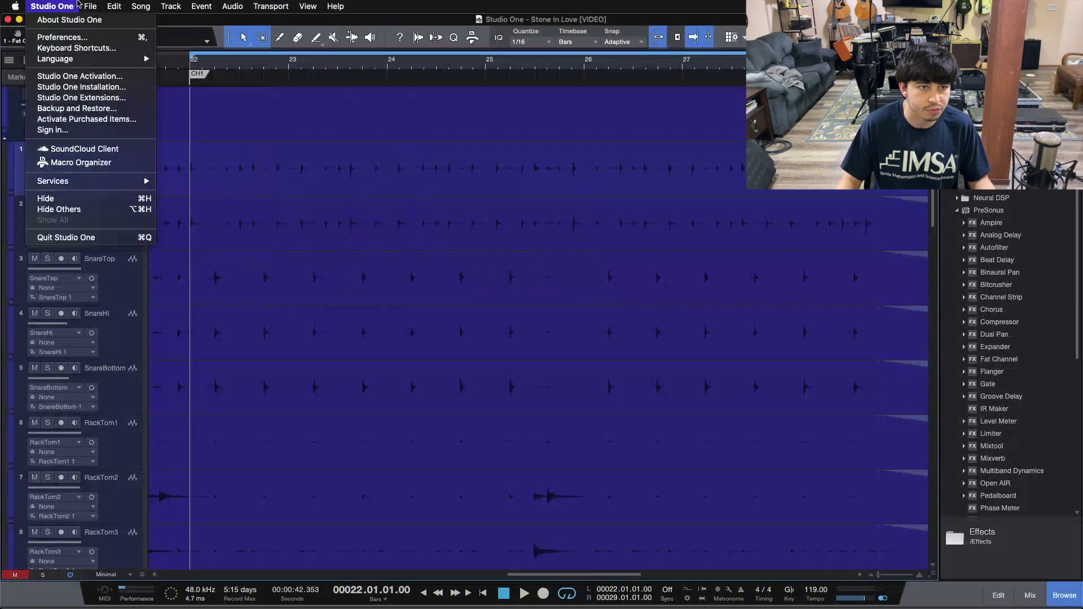
mouse_move(93, 4)
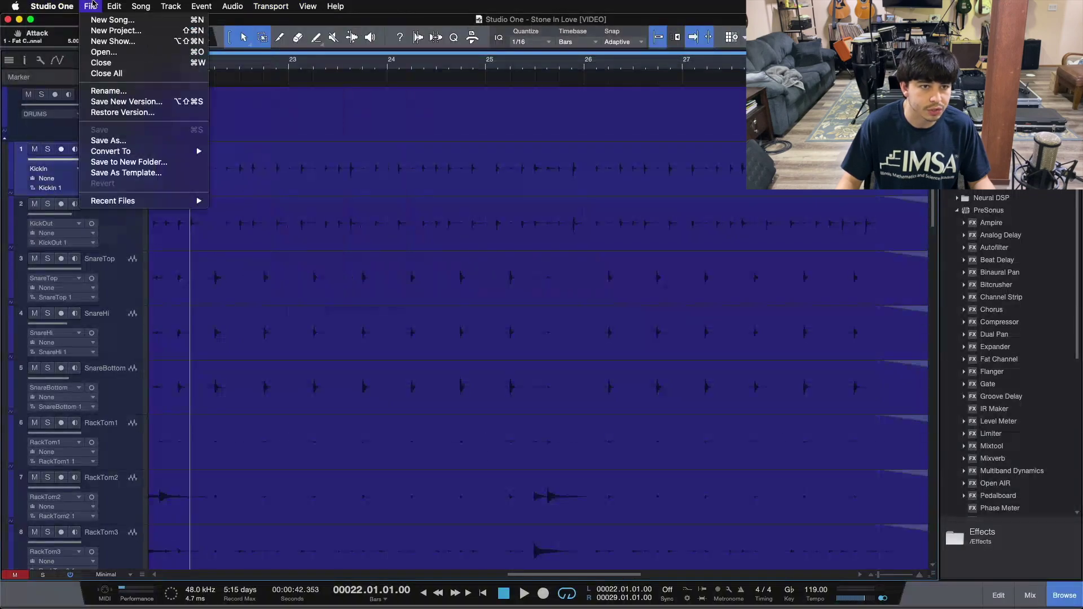
left_click(456, 22)
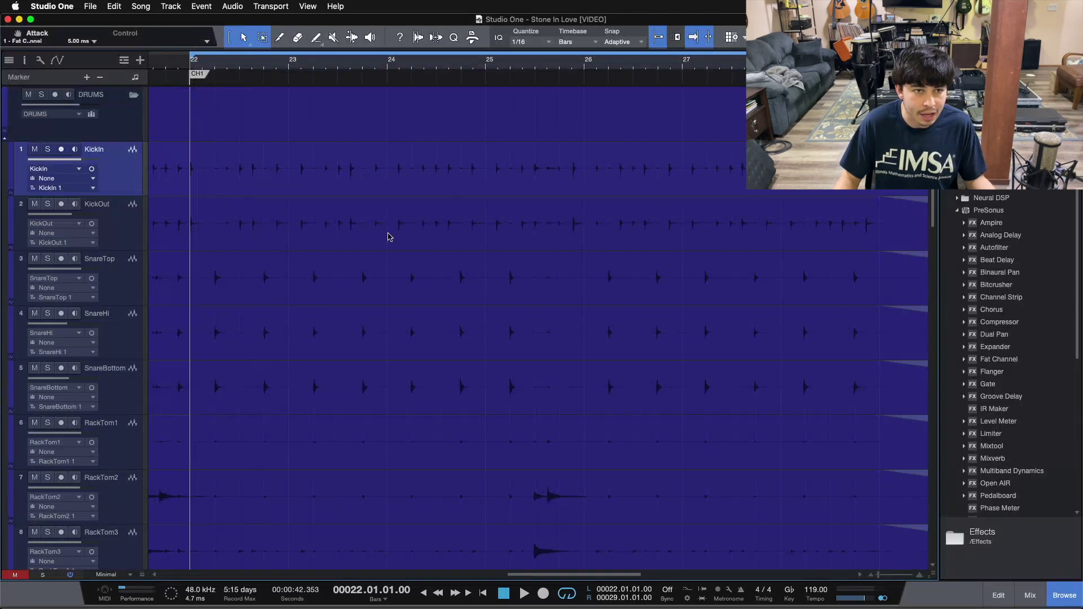
left_click(92, 6)
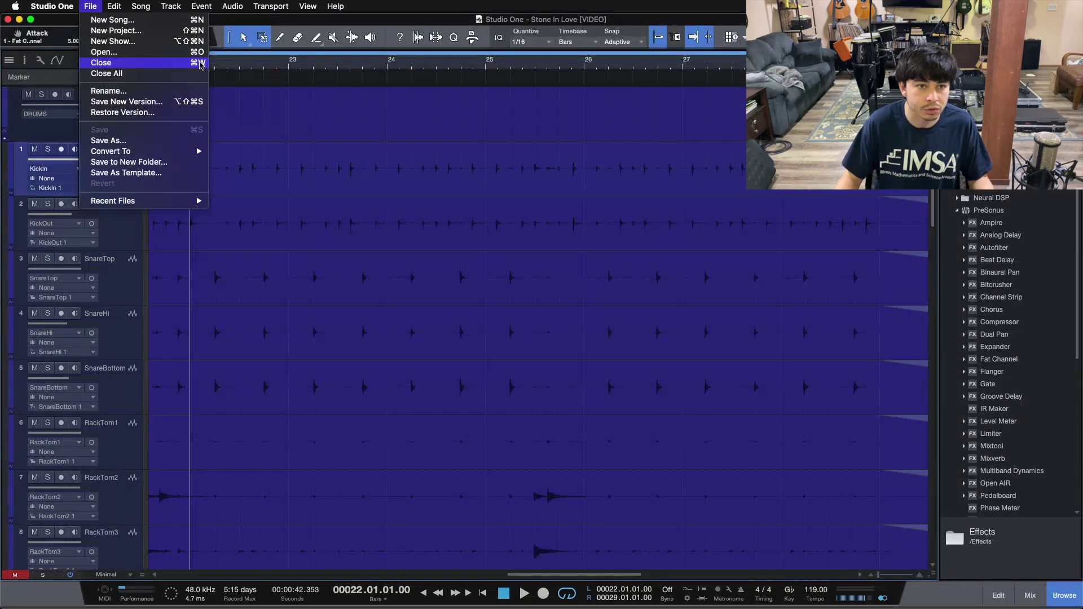
left_click(325, 26)
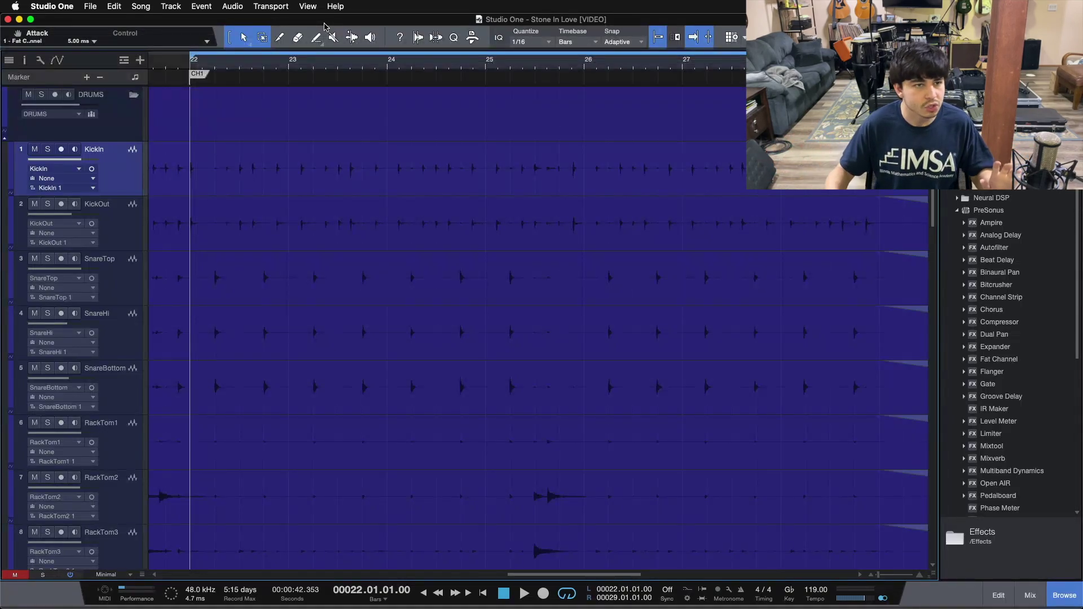
left_click(69, 5)
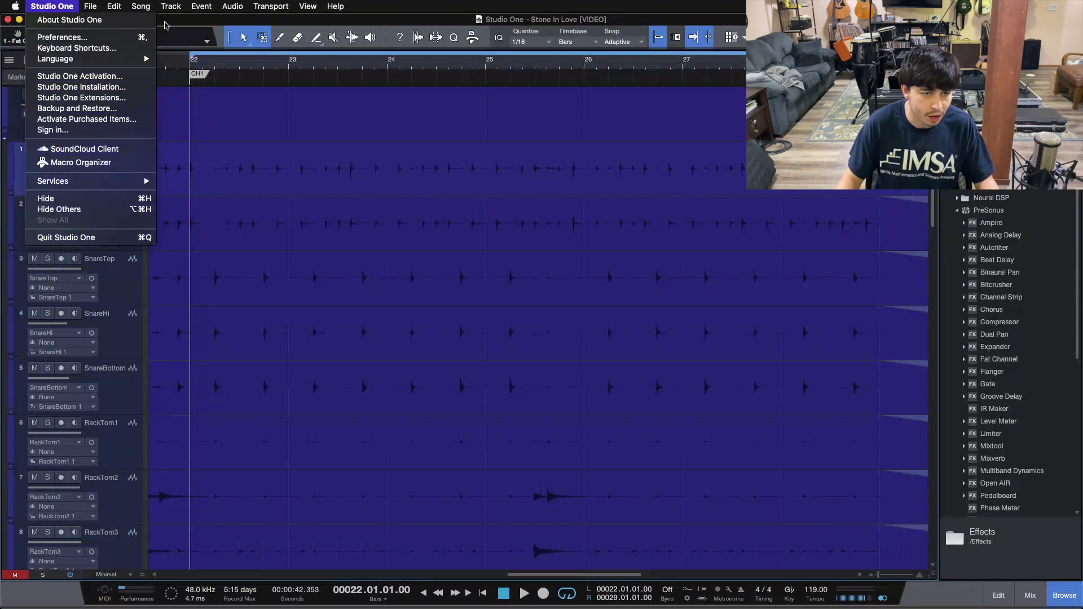
left_click(164, 25)
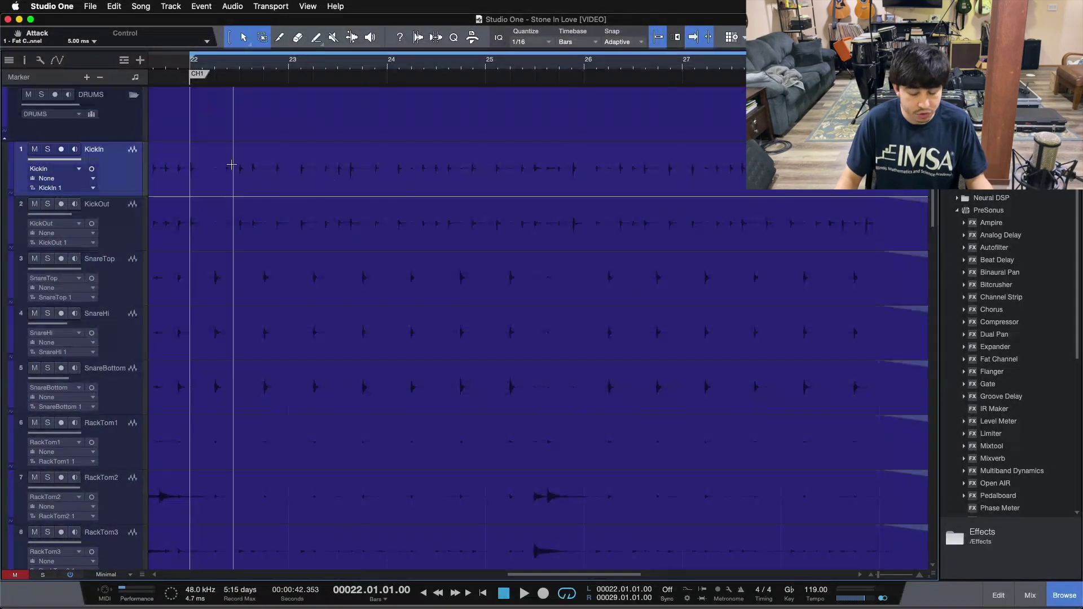
Move the track selection from KickIn down through the snare and rack tom tracks and back up to KickIn.
key("Down")
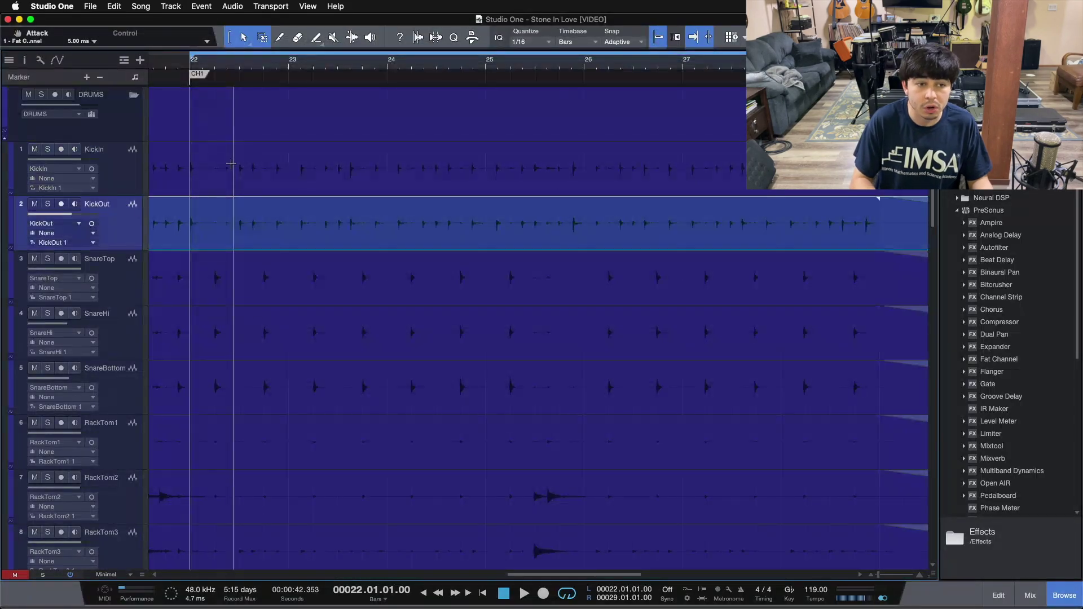
key("Up")
key("Down")
key("Up")
key("Down")
key("Down")
key("Down")
key("Down")
key("Down")
key("Down")
key("Up")
key("Up")
key("Up")
key("Up")
key("Up")
key("Up")
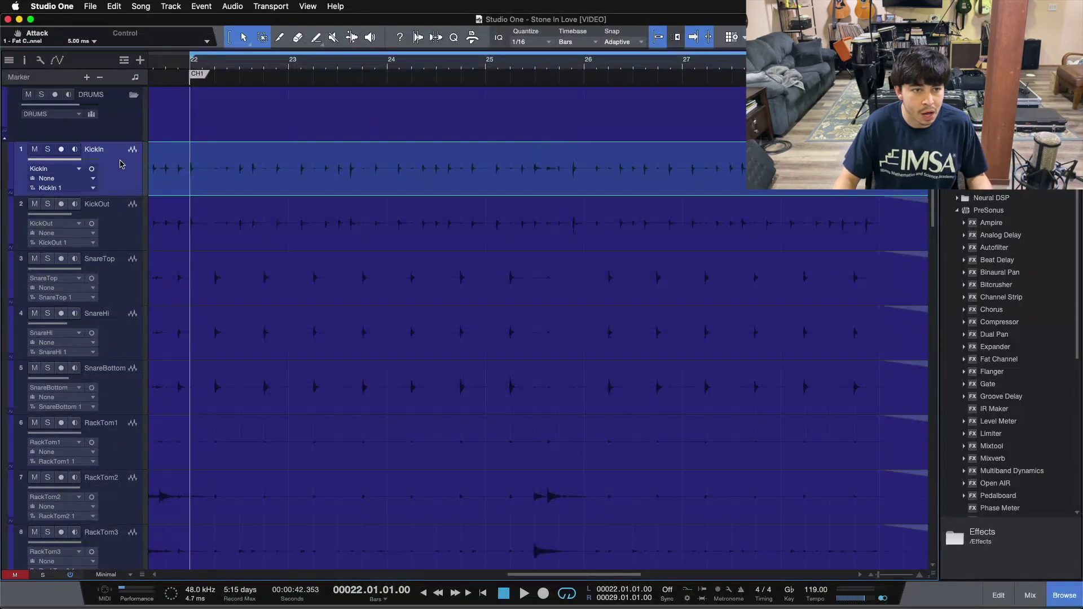
Toggle solo on and off for the KickIn track, leaving it unsoloed.
left_click(47, 149)
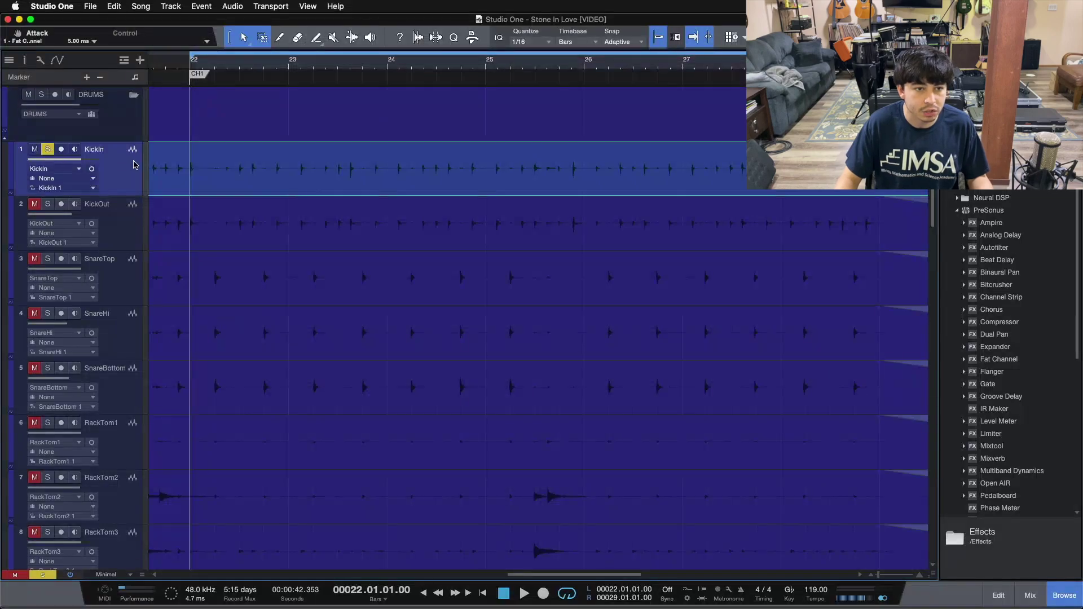
key("s")
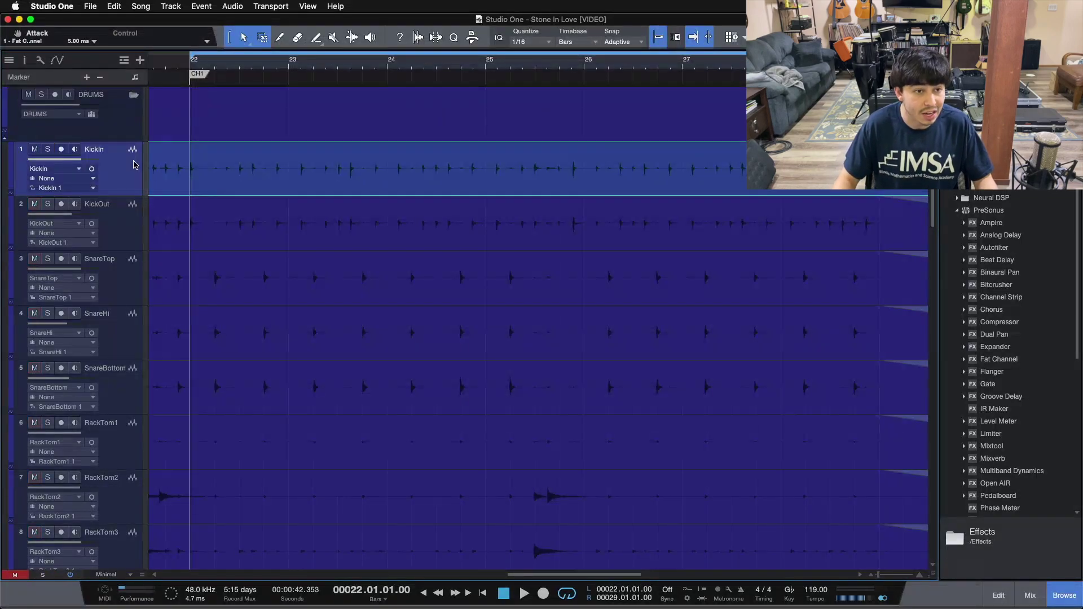
key("s")
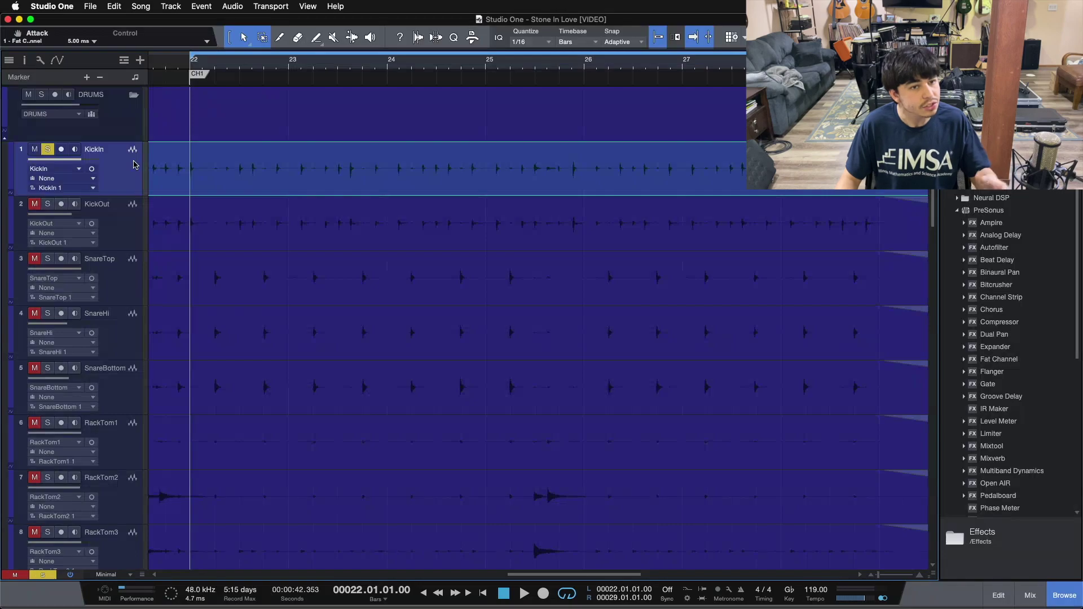
key("s")
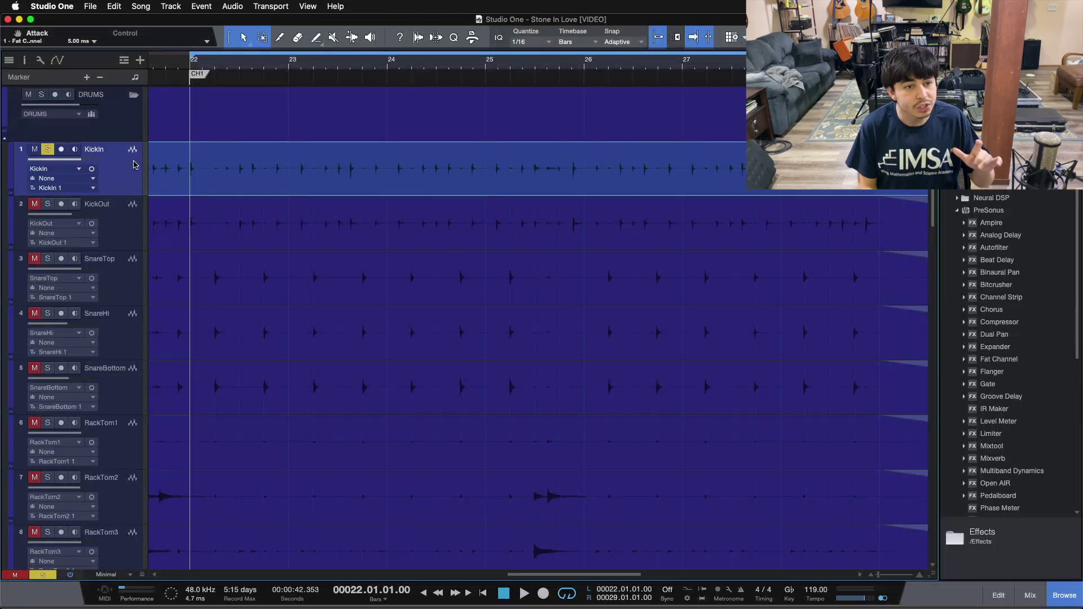
key("s")
Move the track selection down to SnareHi and back up to KickIn, and toggle KickIn's solo.
key("Down")
key("Down")
key("Down")
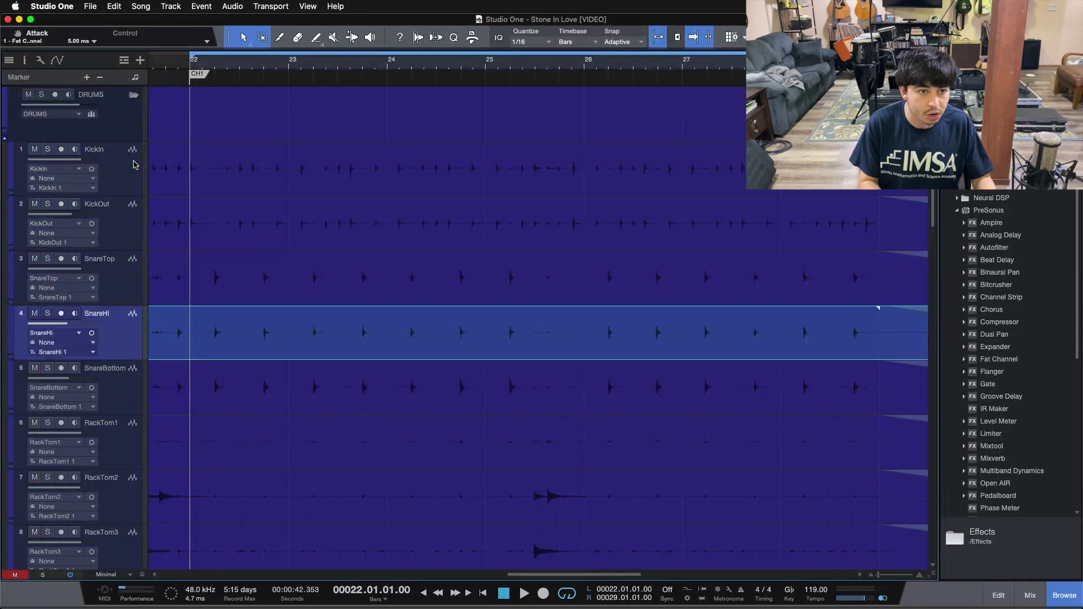
key("Up")
key("Up")
key("Up")
key("s")
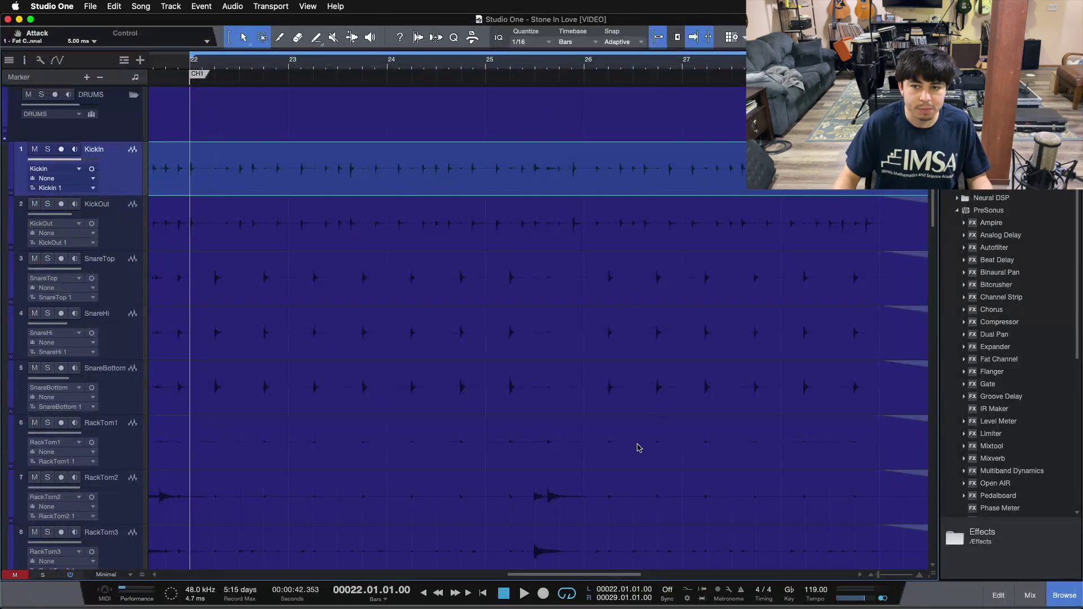
Select the RackTom1 track directly and return the selection to KickIn.
scroll(117, 339, "down", 3)
scroll(117, 340, "up", 3)
left_click(97, 440)
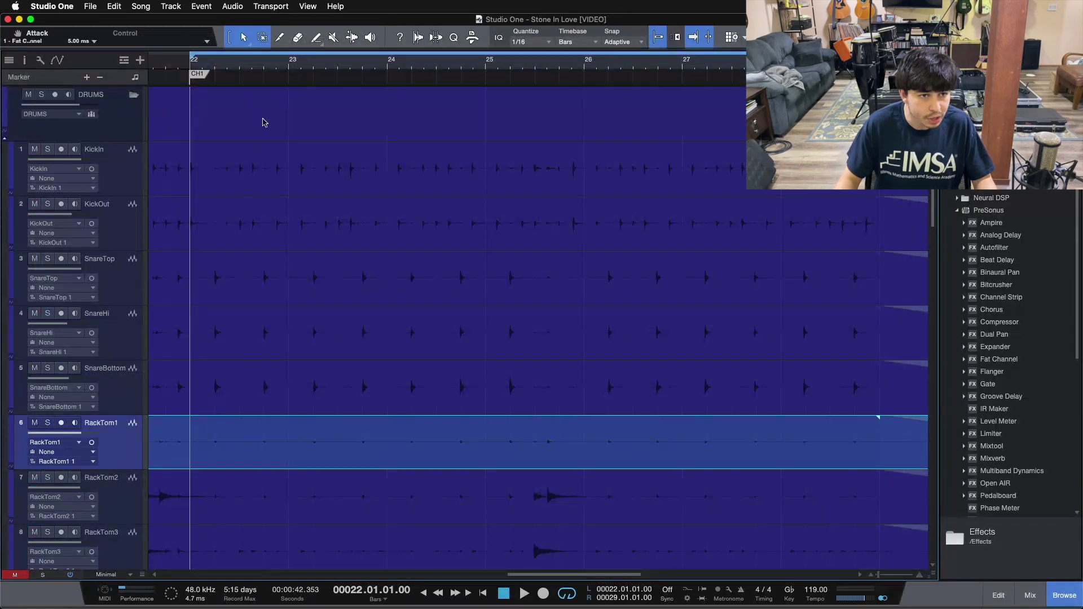
left_click(104, 178)
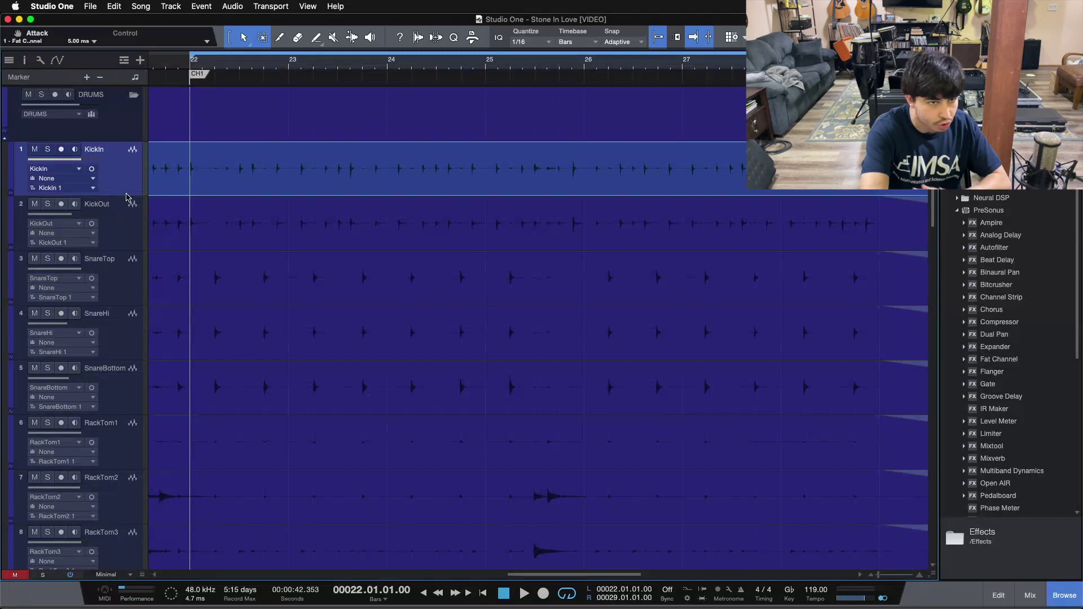
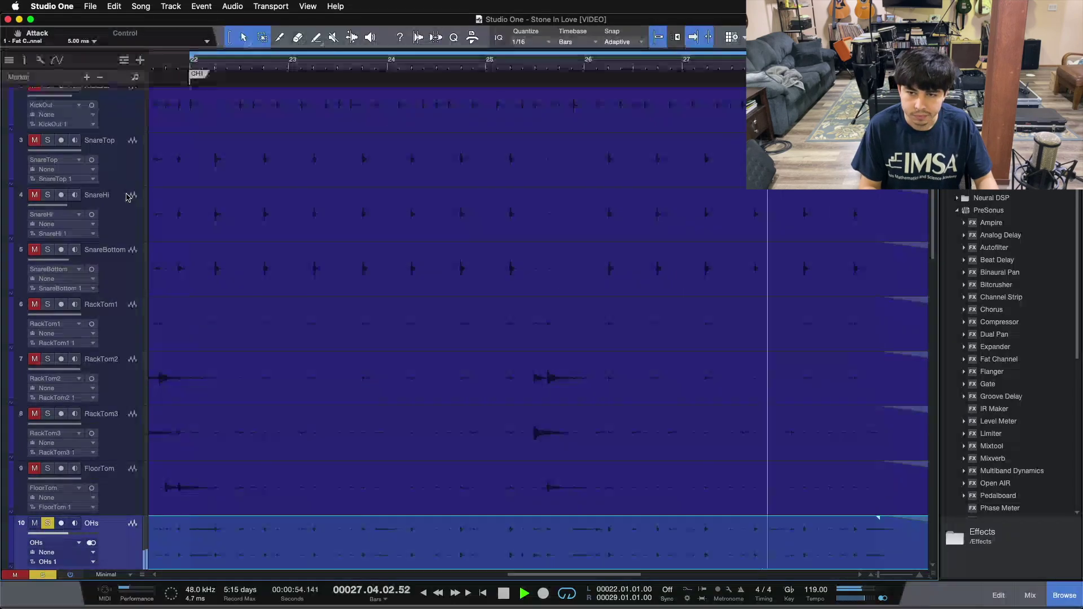
Turn off solo on the OHs track and stop playback.
key("s")
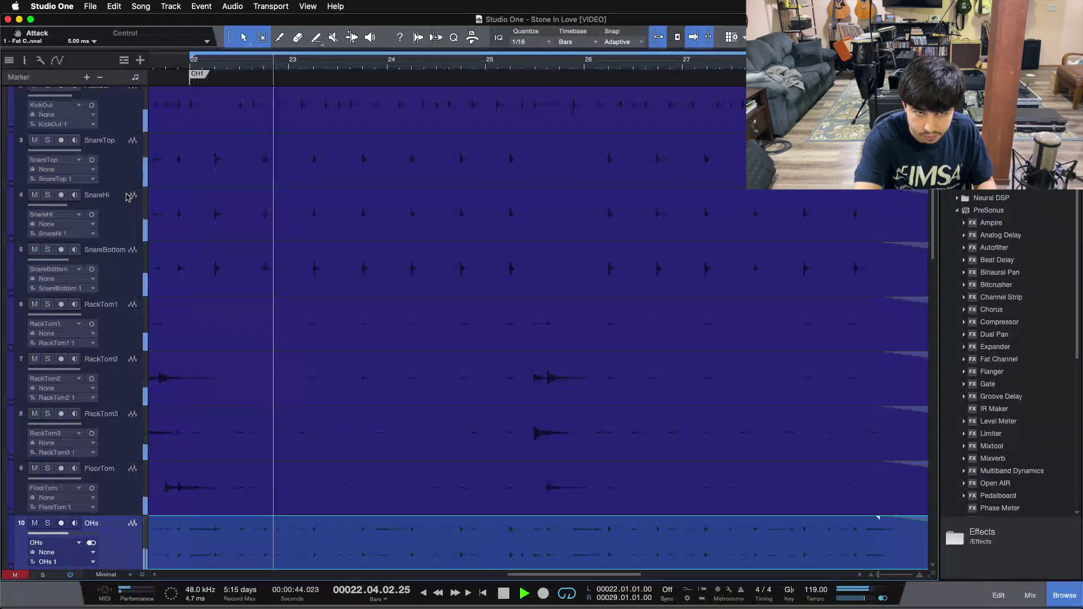
key("space")
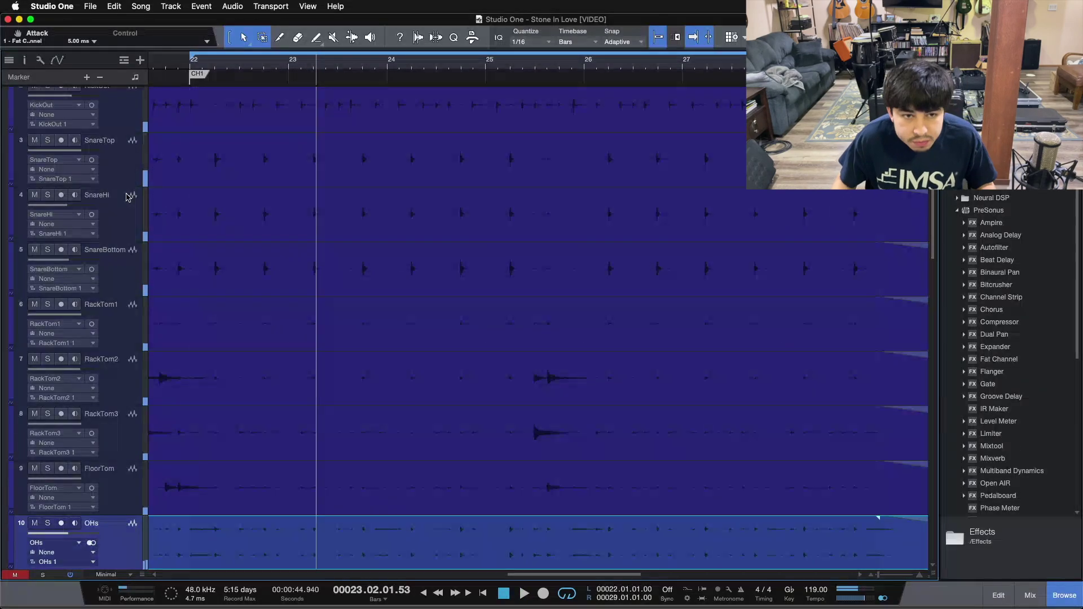
Select the drum tracks as a group and solo them all together.
scroll(417, 264, "up", 3)
scroll(135, 270, "down", 9)
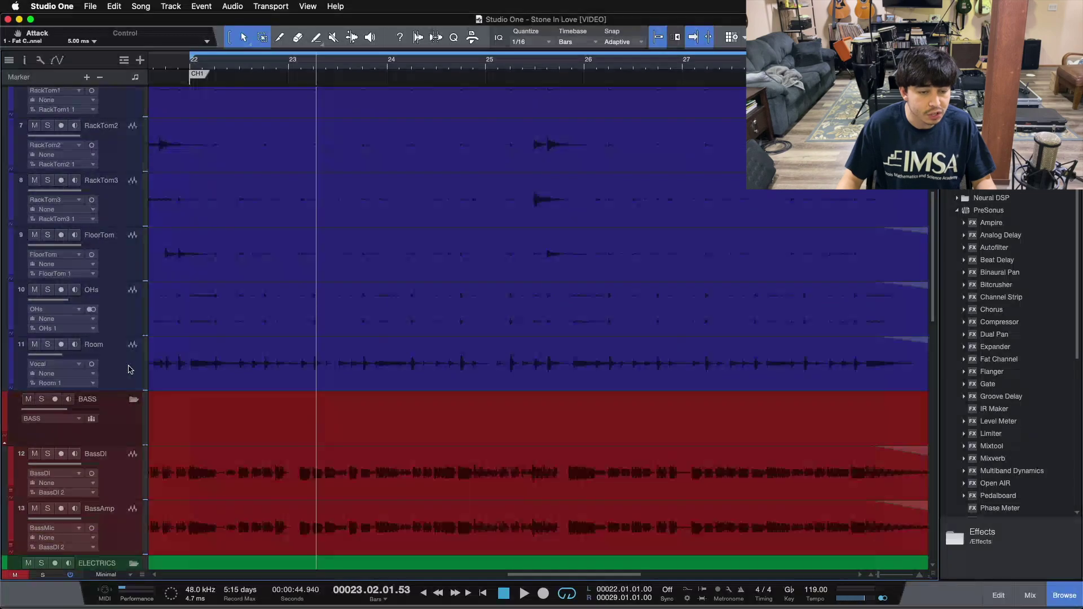
scroll(326, 326, "up", 9)
key("s")
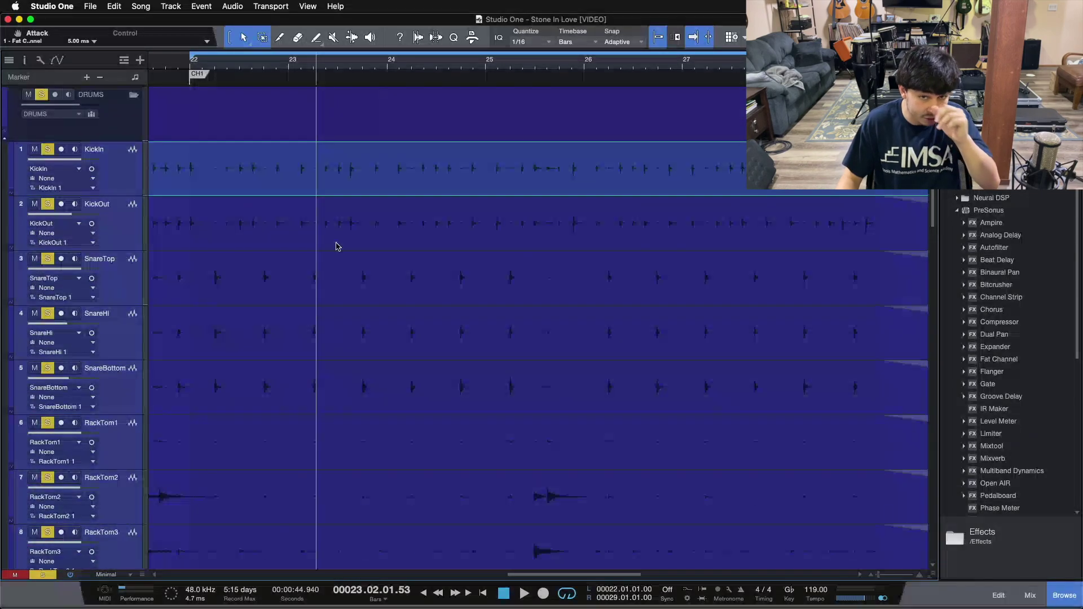
key("space")
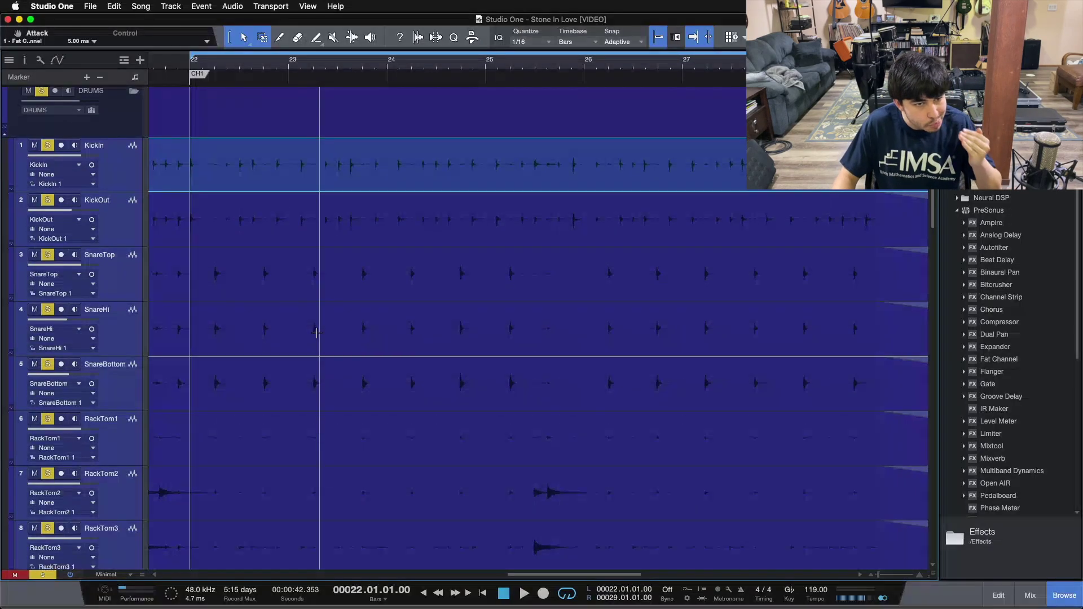
scroll(314, 331, "down", 9)
scroll(314, 331, "up", 9)
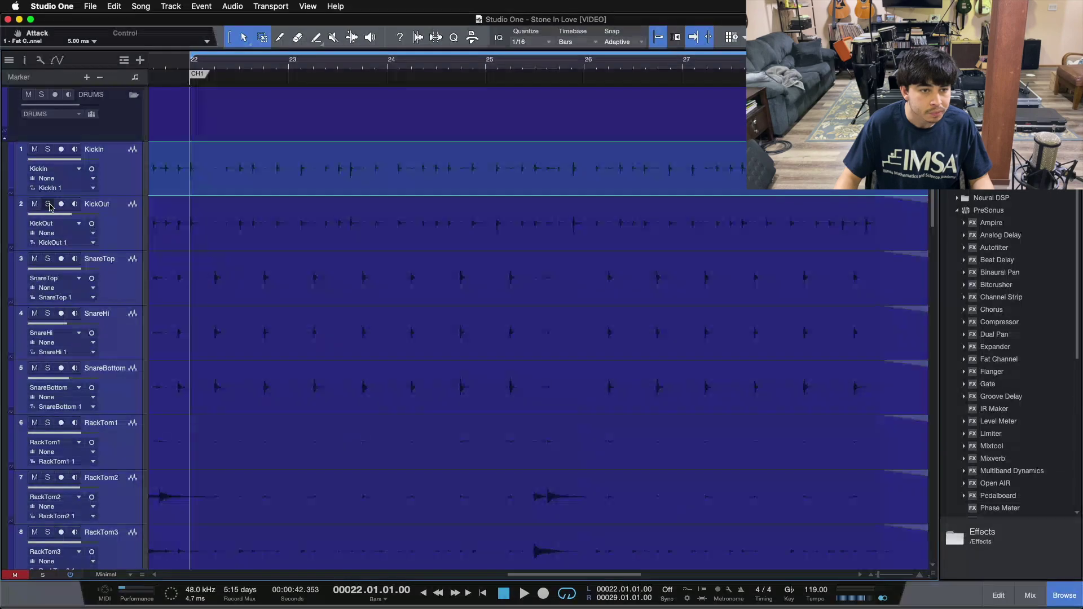
Take KickIn and KickOut out of the soloed drum tracks, and solo both of them again.
left_click(125, 167)
left_click(47, 148)
left_click(34, 149)
left_click(48, 203)
left_click(34, 203)
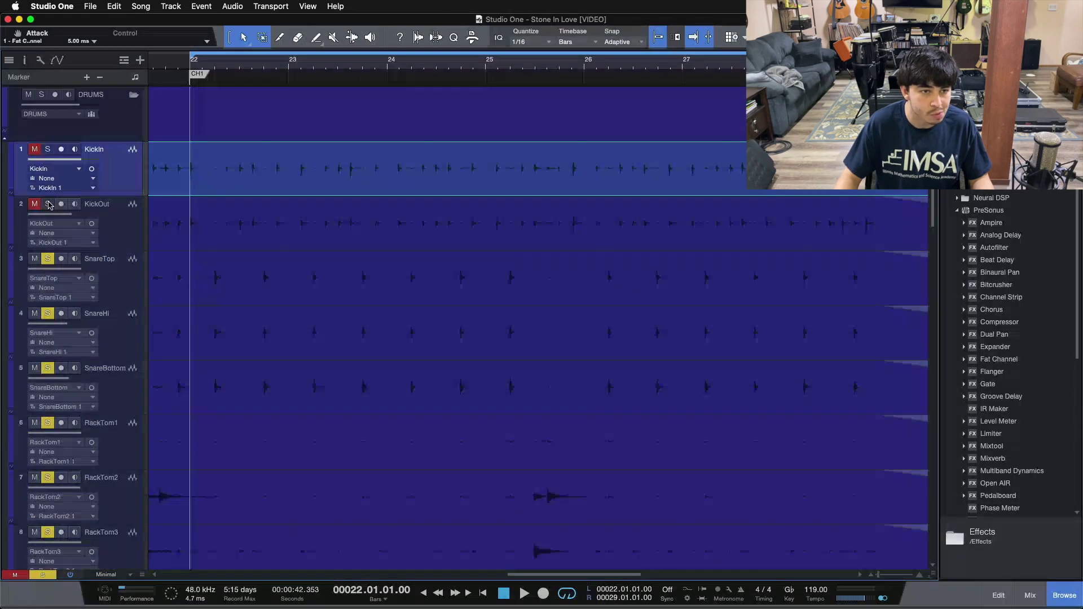
left_click(47, 204)
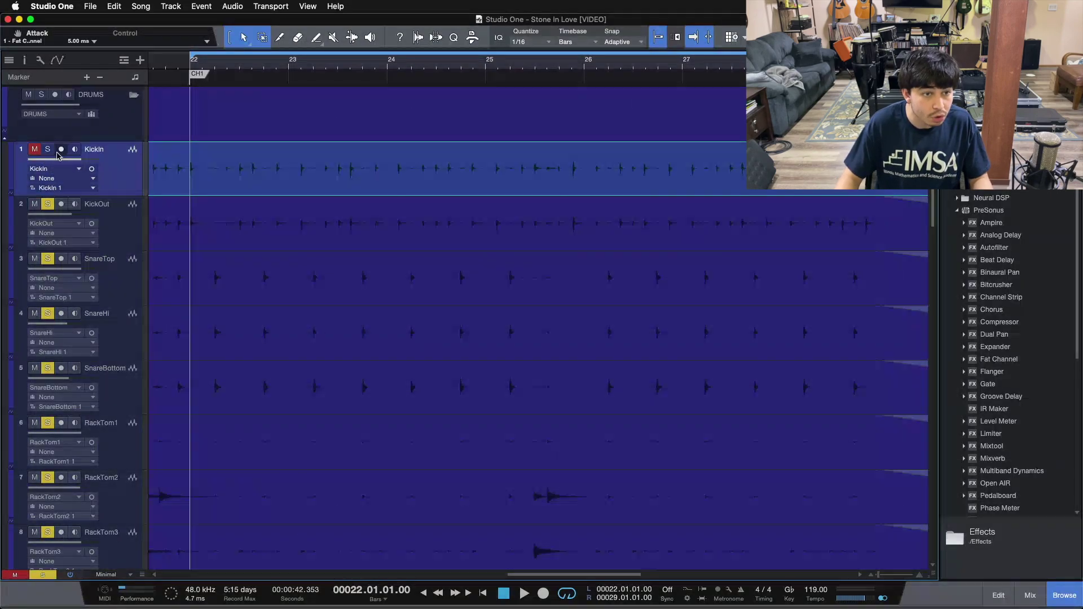
scroll(125, 444, "down", 3)
scroll(118, 482, "down", 3)
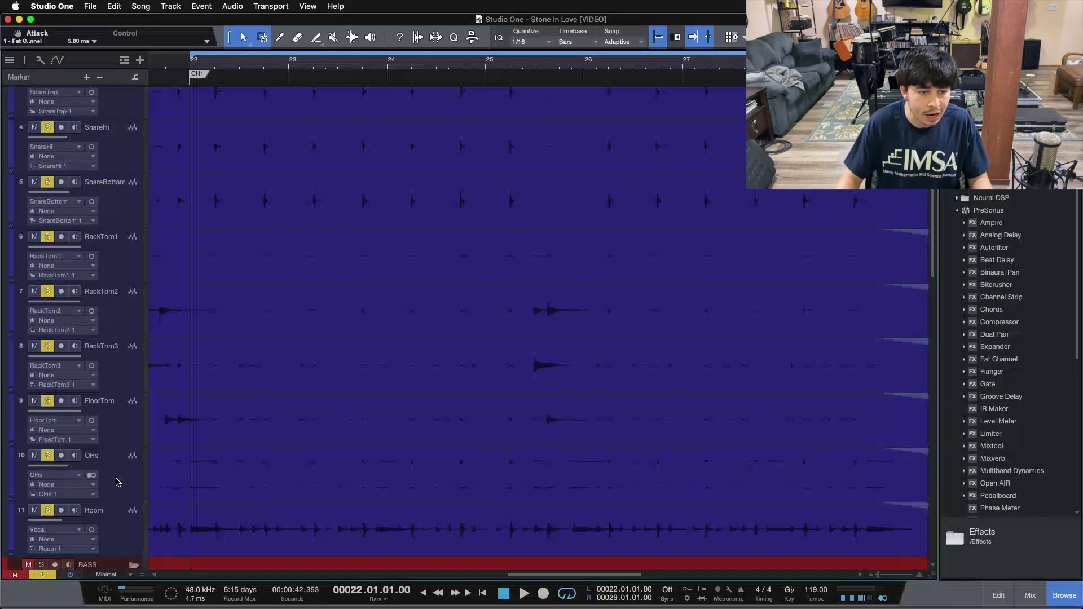
scroll(118, 511, "up", 5)
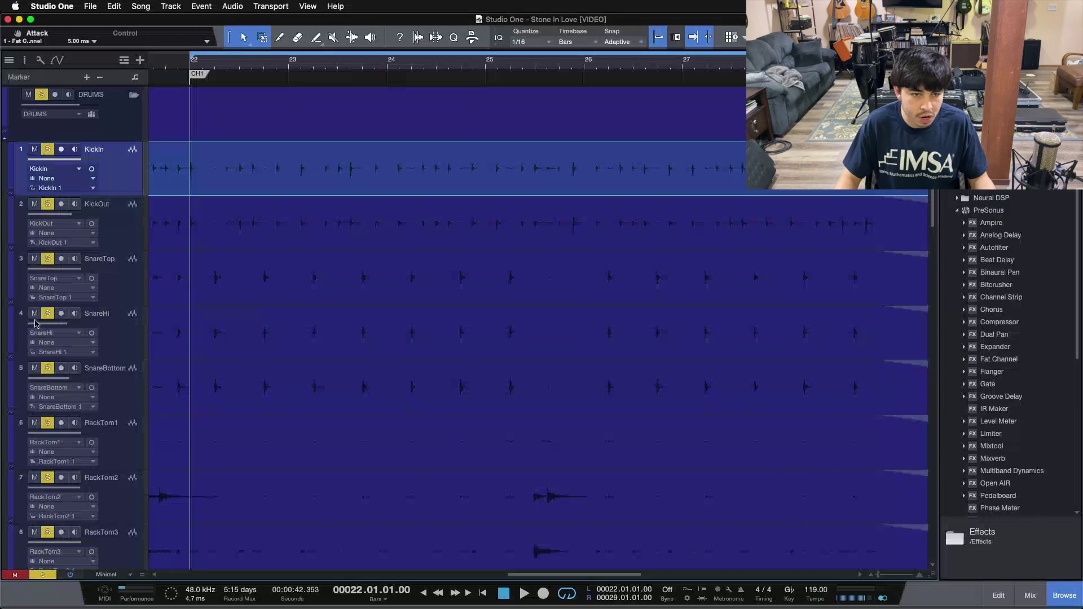
Turn solo off individually on KickIn, KickOut and SnareTop, and turn it back on for all three.
left_click(47, 149)
left_click(47, 204)
left_click(48, 258)
left_click(47, 203)
left_click(48, 149)
left_click(48, 259)
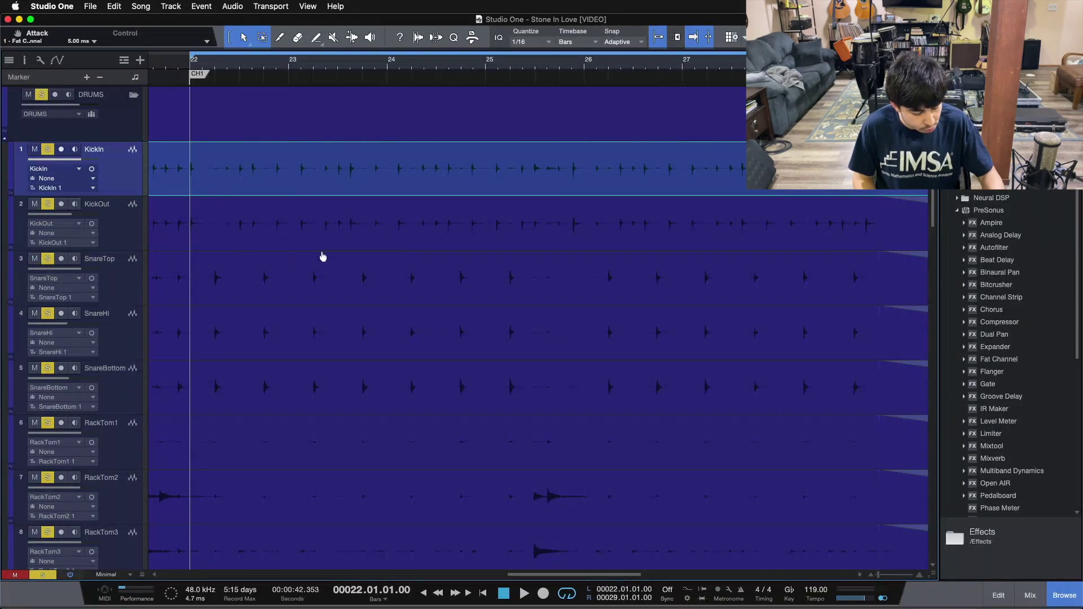
Clear the solos on all drum tracks at once, restore them, and clear them again.
key("shift+s")
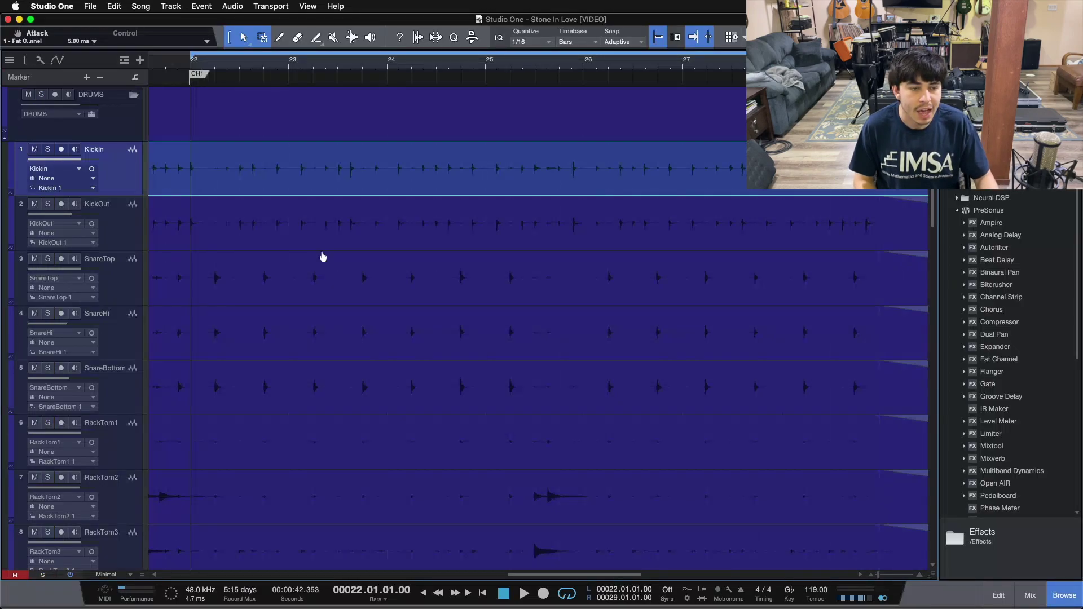
key("shift+s")
key("shift+s")
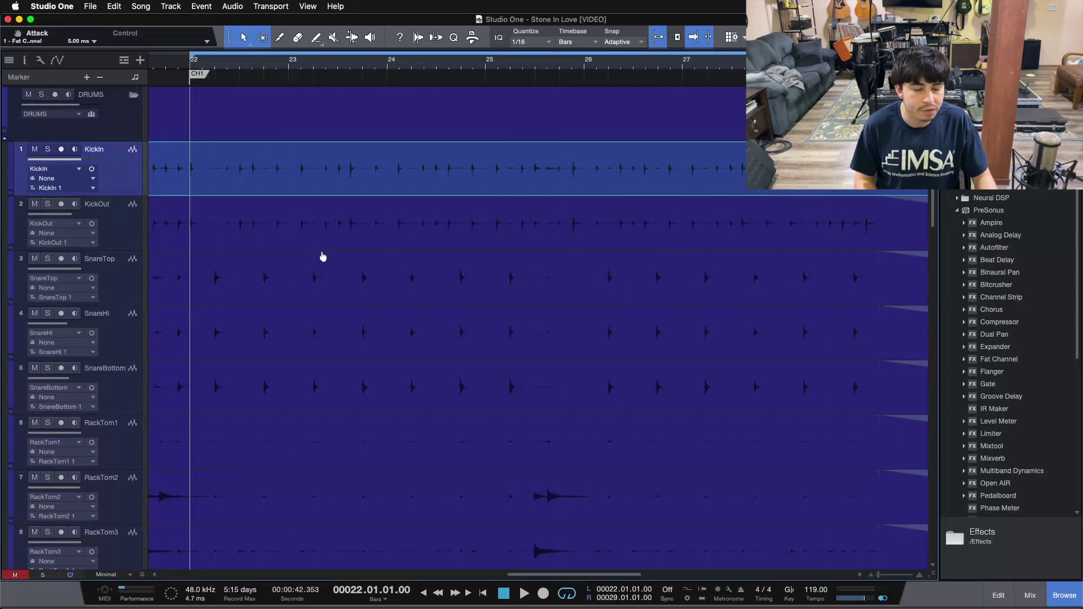
Restore the solos on all drum tracks, check them down to Room, and clear them all again.
key("shift+s")
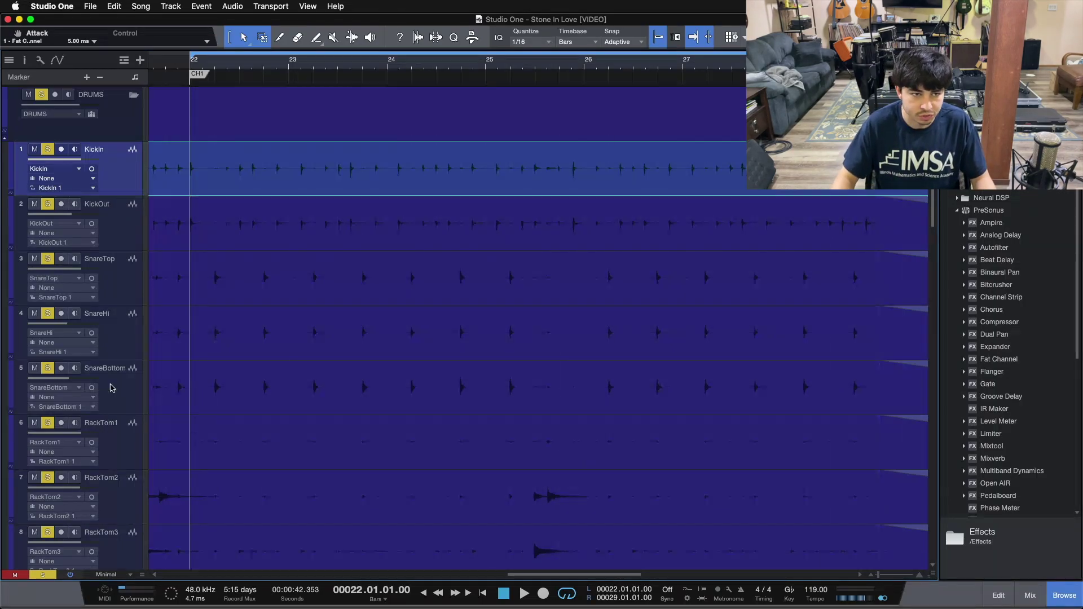
scroll(447, 309, "down", 4)
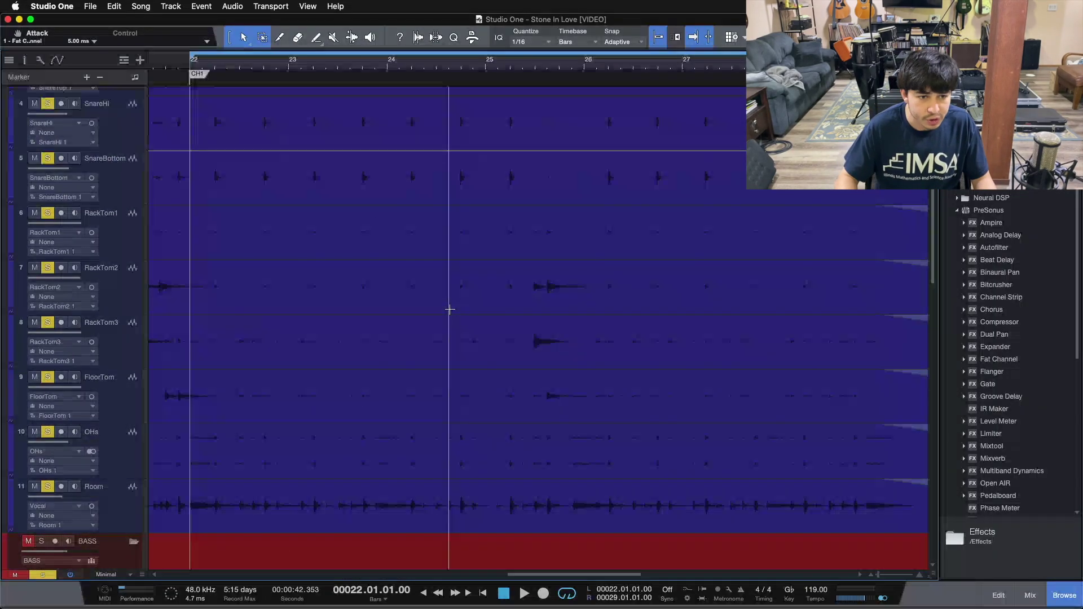
key("shift+s")
scroll(274, 348, "up", 4)
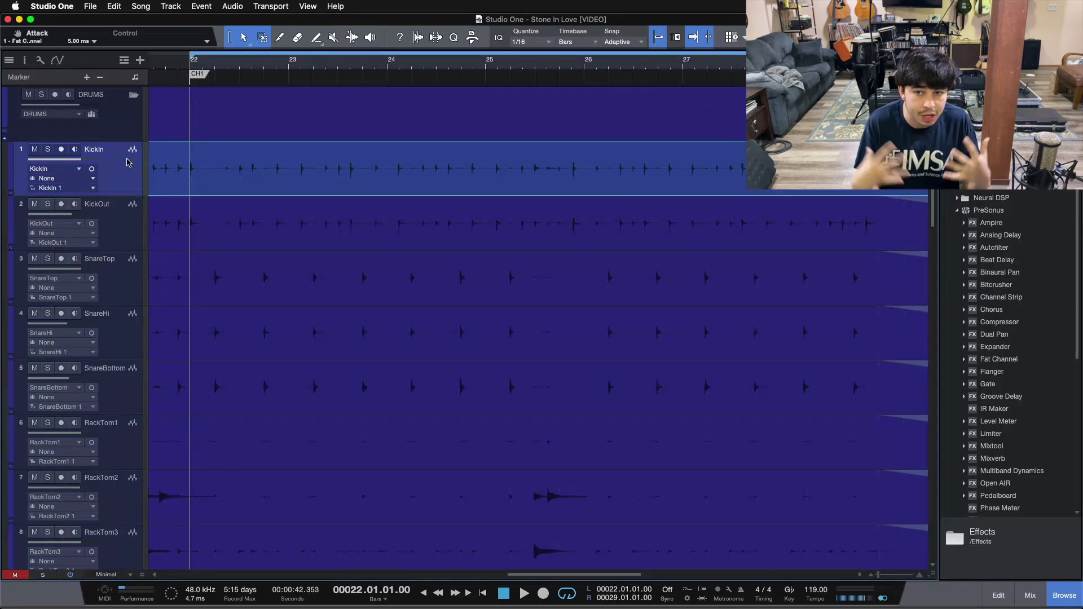
Play the song from bar 22, solo all the drum tracks during playback, and unsolo them before stopping.
key("space")
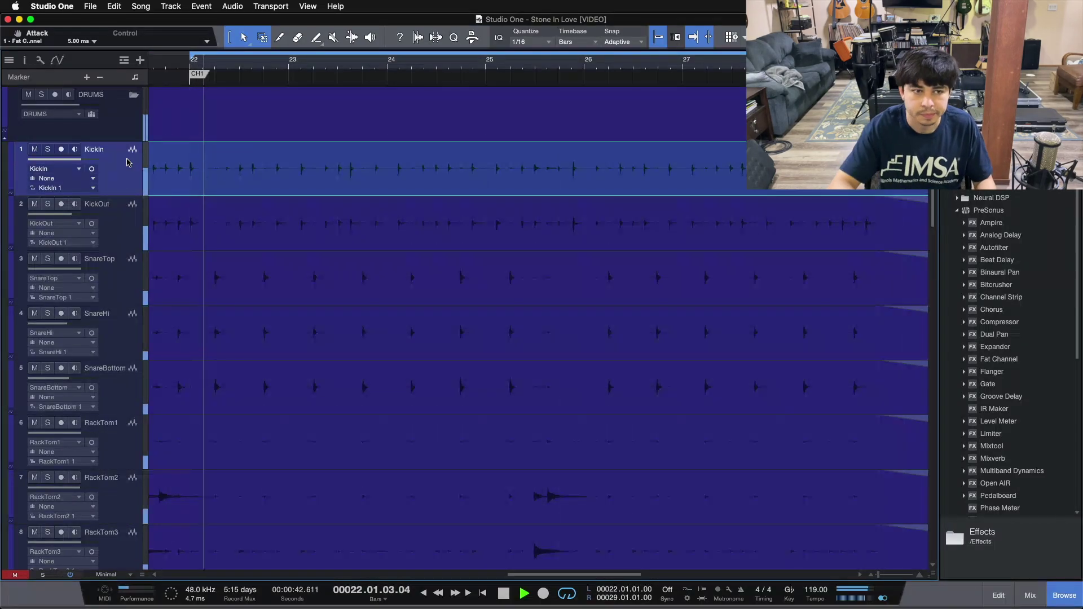
scroll(118, 169, "down", 10)
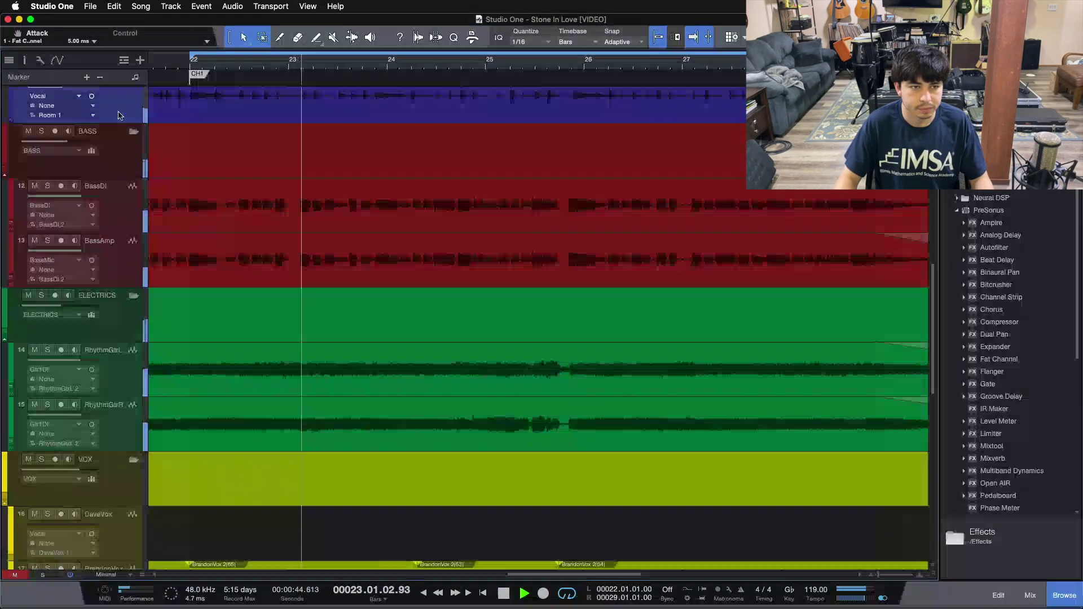
scroll(114, 174, "up", 10)
key("s")
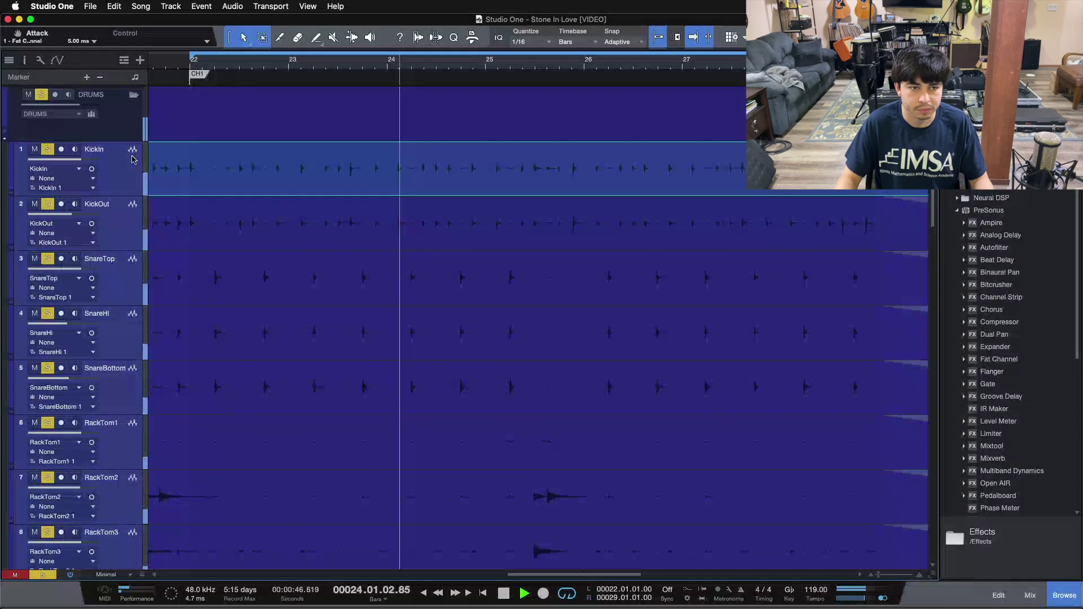
left_click(432, 229)
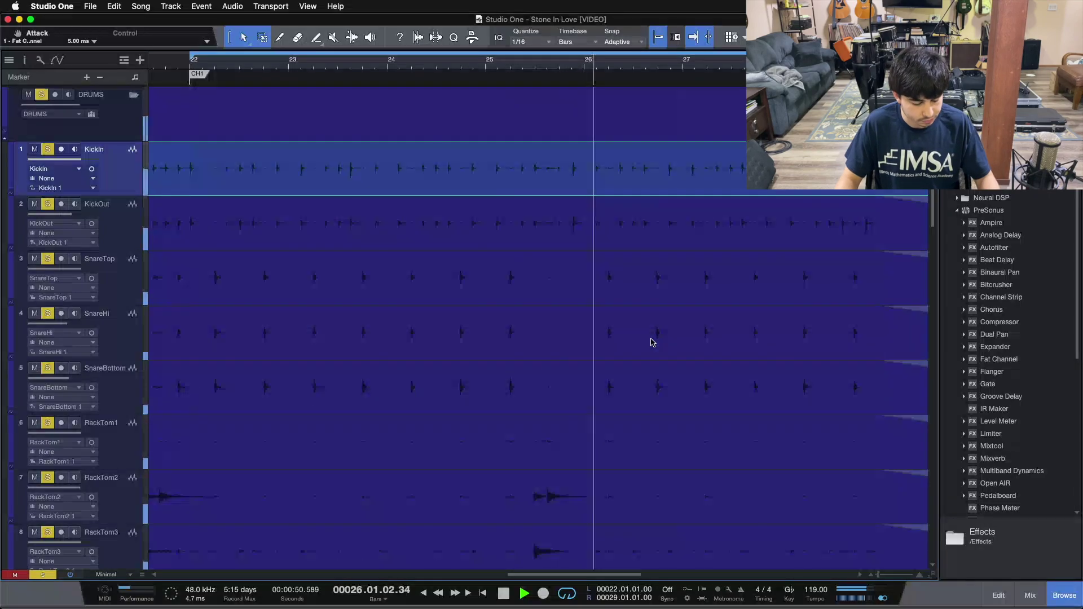
key("s")
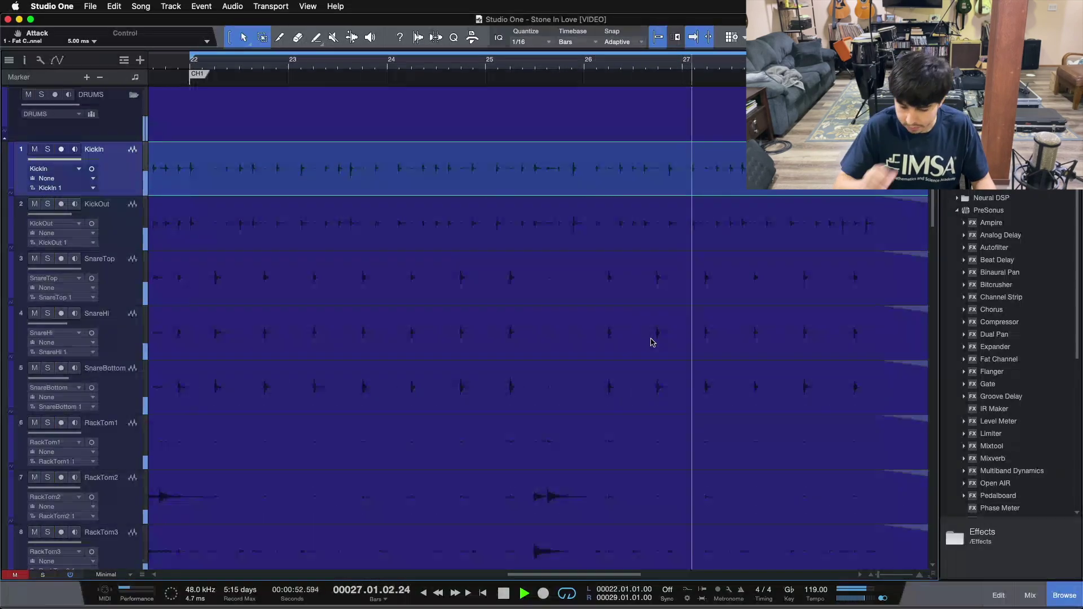
key("space")
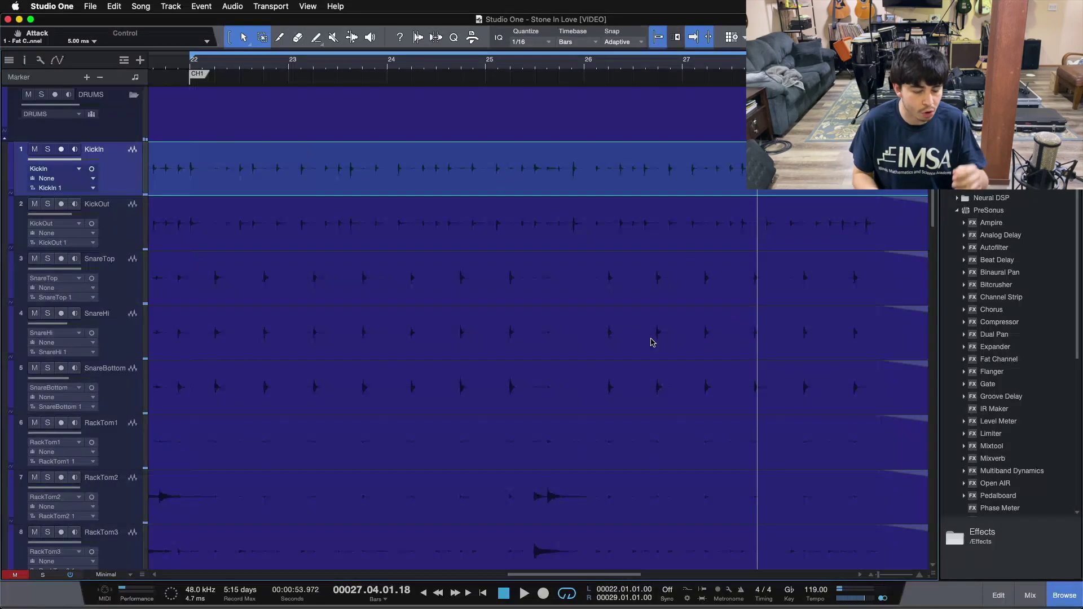
Solo all drum tracks once more, clear the solos, and return the playhead to the loop start.
key("s")
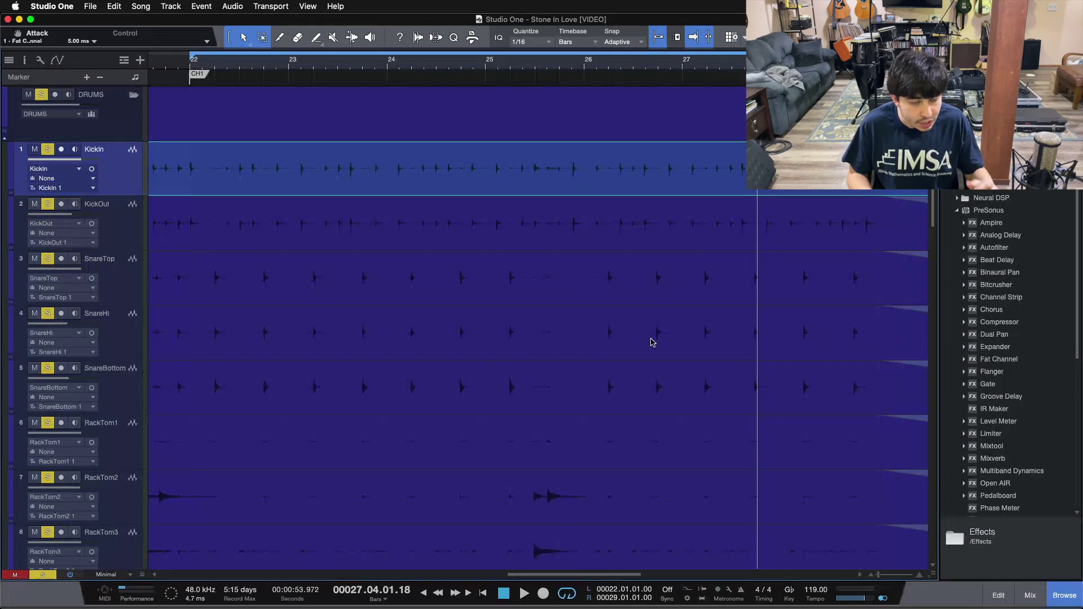
left_click(48, 148)
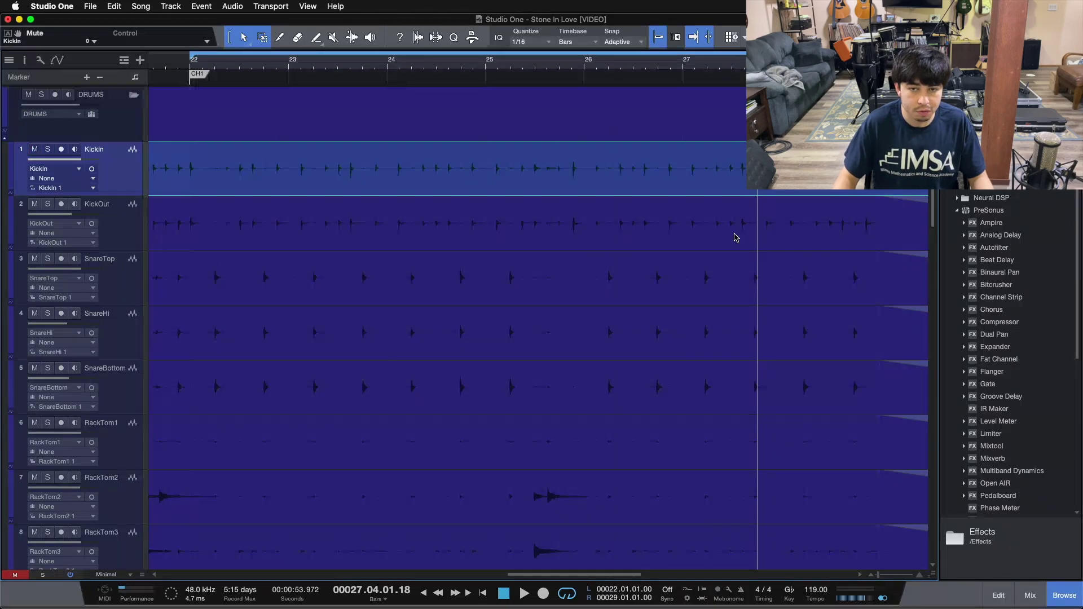
key("Home")
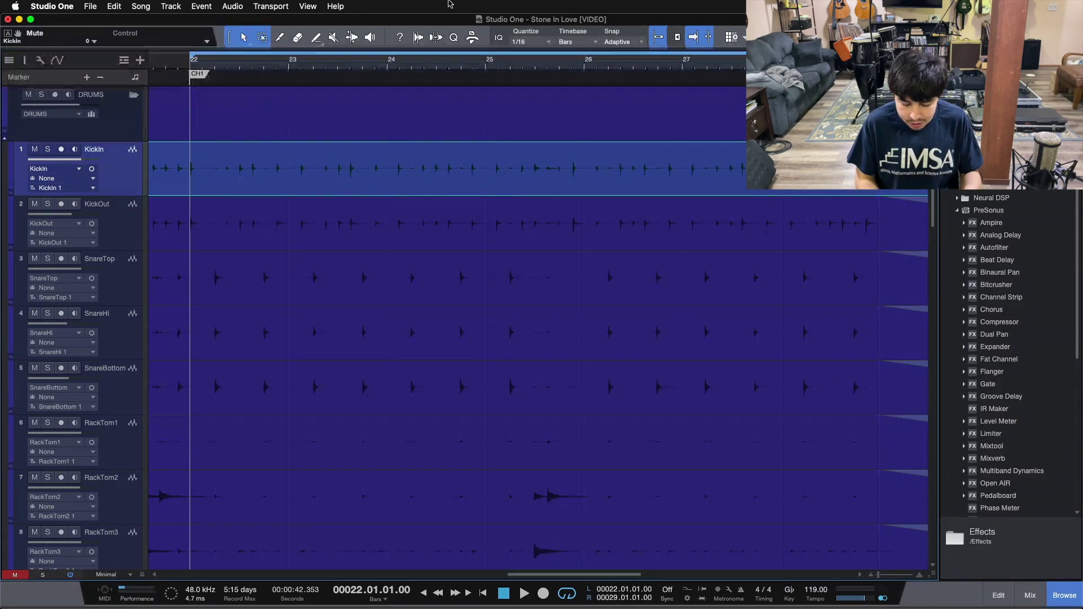
Mute the SnareBottom and SnareHi tracks one at a time, and unmute both again.
key("Down")
key("Down")
key("Down")
key("Down")
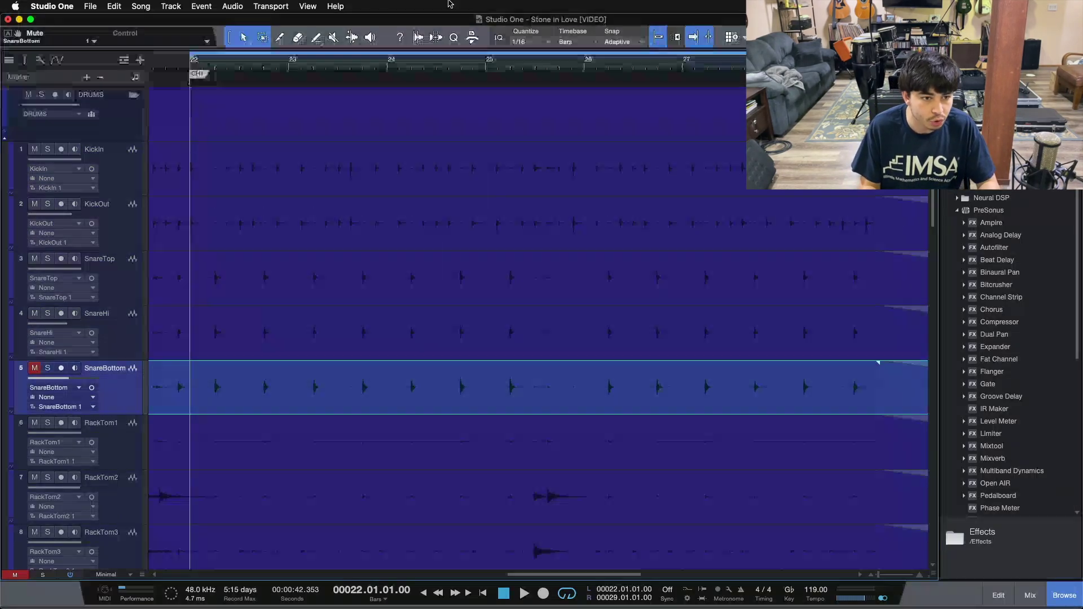
key("m")
key("Up")
key("m")
key("Down")
key("m")
key("Up")
key("m")
Move the selection up to the KickIn track, mute it, and unmute it again.
key("Up")
key("Up")
key("Up")
key("m")
key("Down")
key("Down")
key("Up")
key("Up")
key("m")
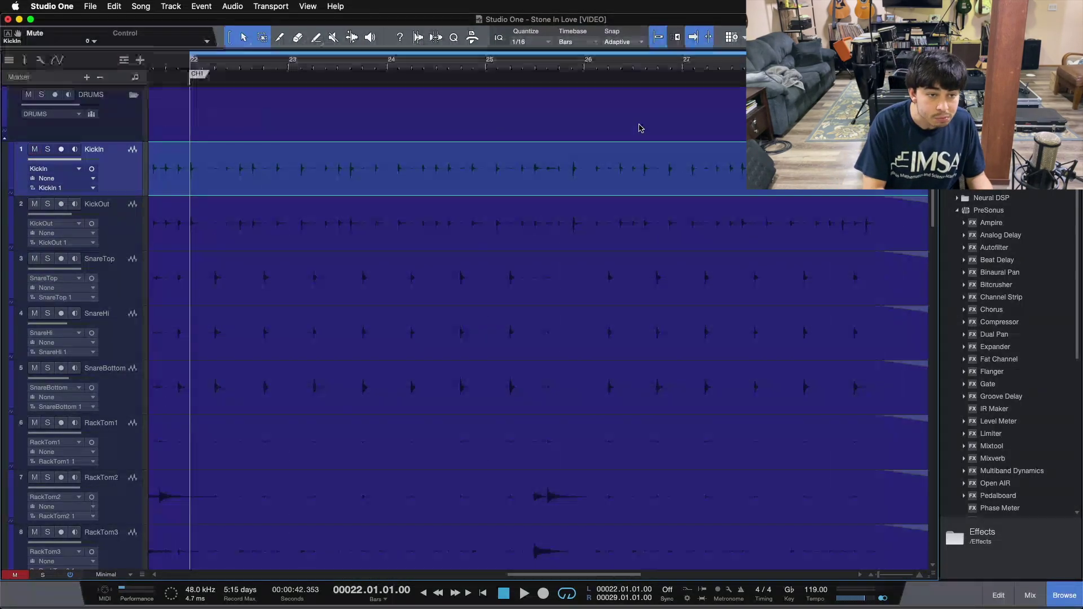
Mute the drum tracks from KickOut down to RackTom1 one after another.
key("Down")
key("m")
key("Down")
key("m")
key("Down")
key("m")
key("Down")
key("m")
key("Down")
key("m")
Unmute all the muted kick, snare and tom tracks individually, finishing with KickOut selected.
key("Up")
key("Up")
key("Up")
key("Up")
key("m")
key("Down")
key("Down")
key("Down")
key("Down")
key("m")
key("Up")
key("Up")
key("m")
key("Up")
key("m")
key("Up")
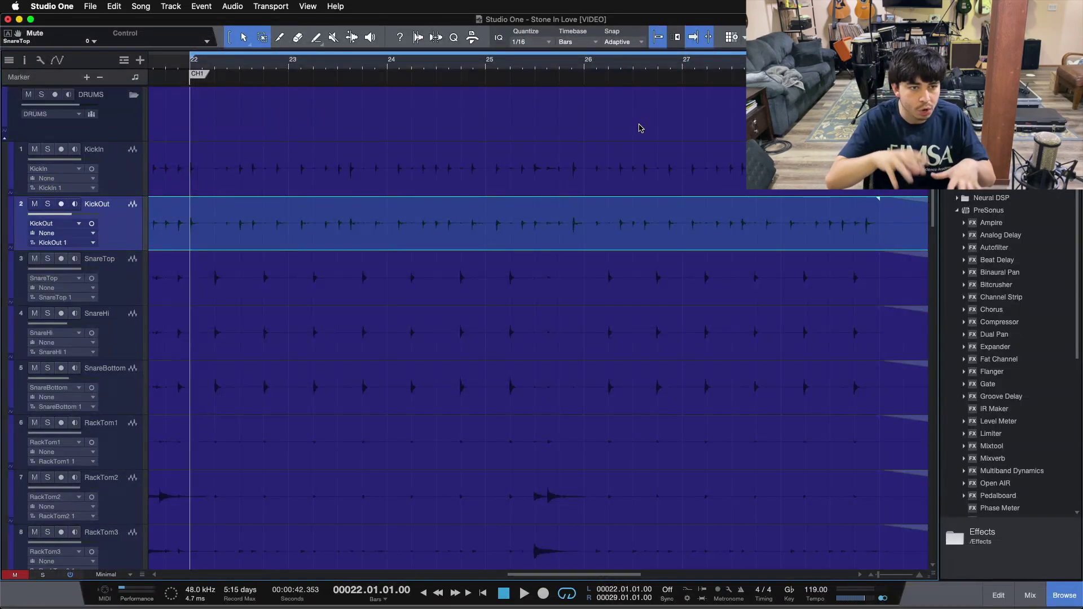
Play from the loop start, mute the KickOut track during playback, and unmute it again.
key("space")
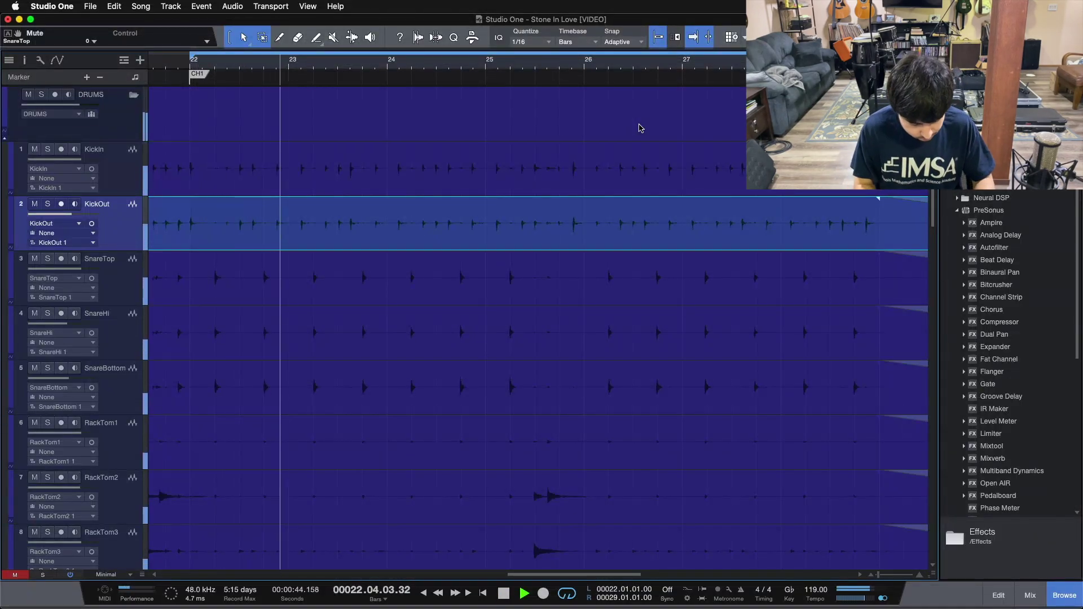
key("Down")
key("Up")
key("m")
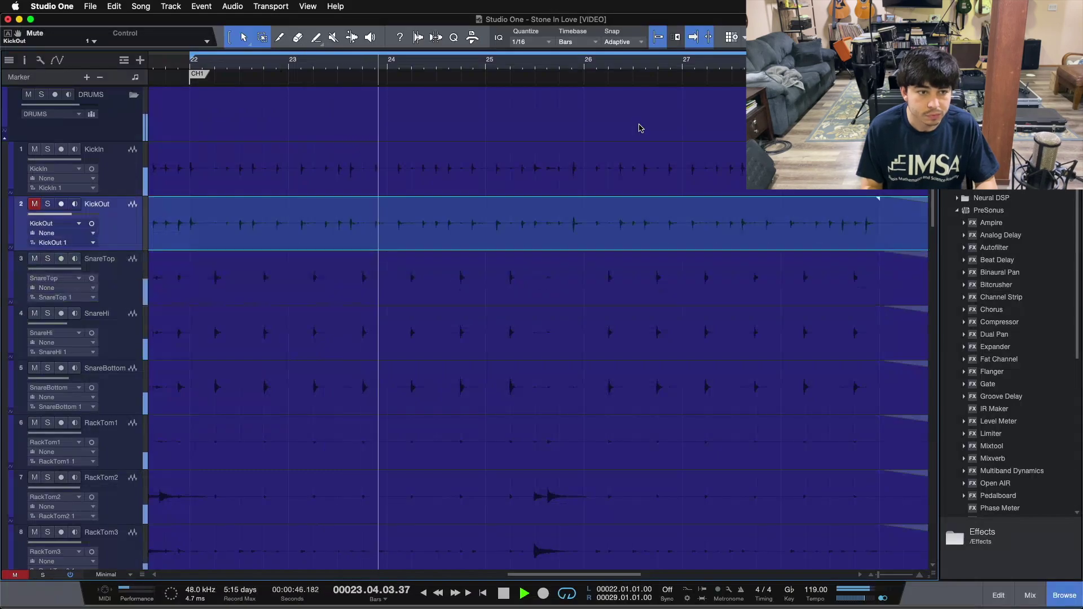
key("Up")
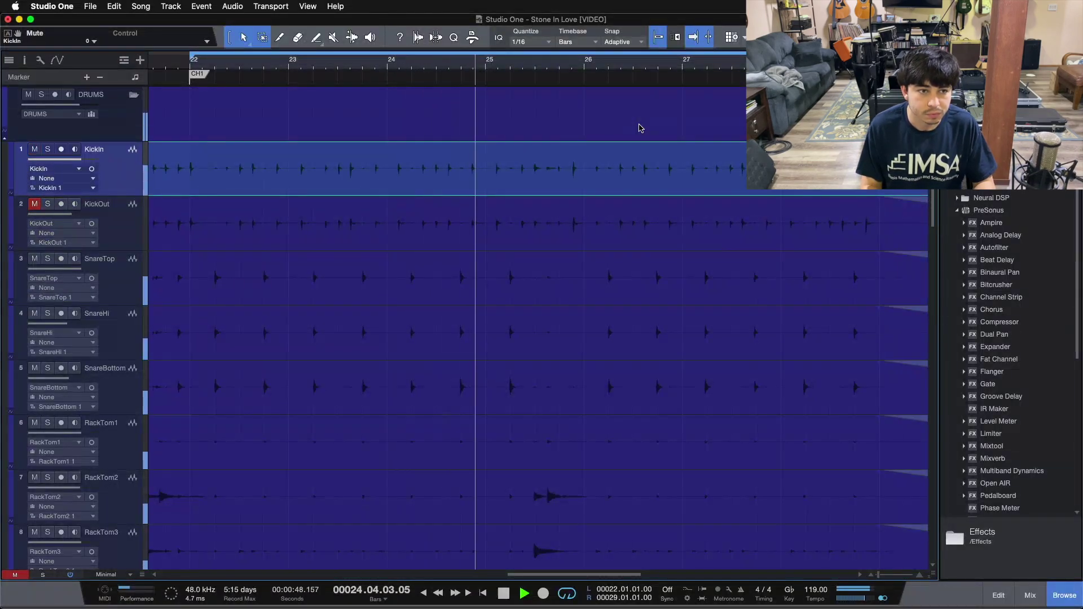
key("Down")
key("m")
Mute SnareTop, SnareHi and SnareBottom one after another while the song plays.
key("Down")
key("m")
key("Down")
key("m")
key("Down")
key("Down")
key("Up")
key("m")
key("Down")
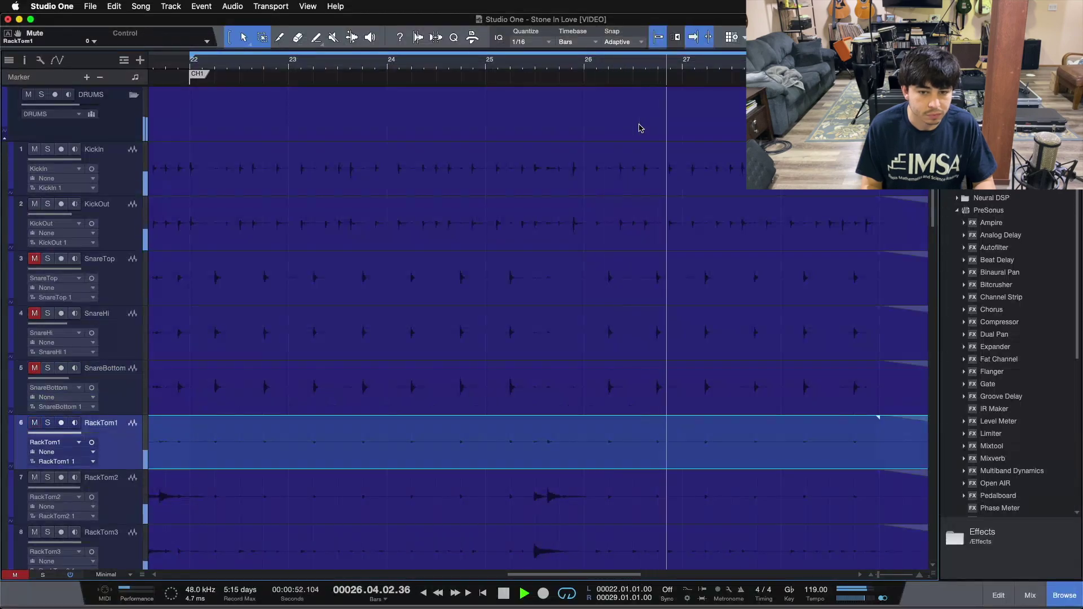
Unmute the three snare tracks, then stop playback and return to the loop start.
key("Up")
key("Up")
key("Up")
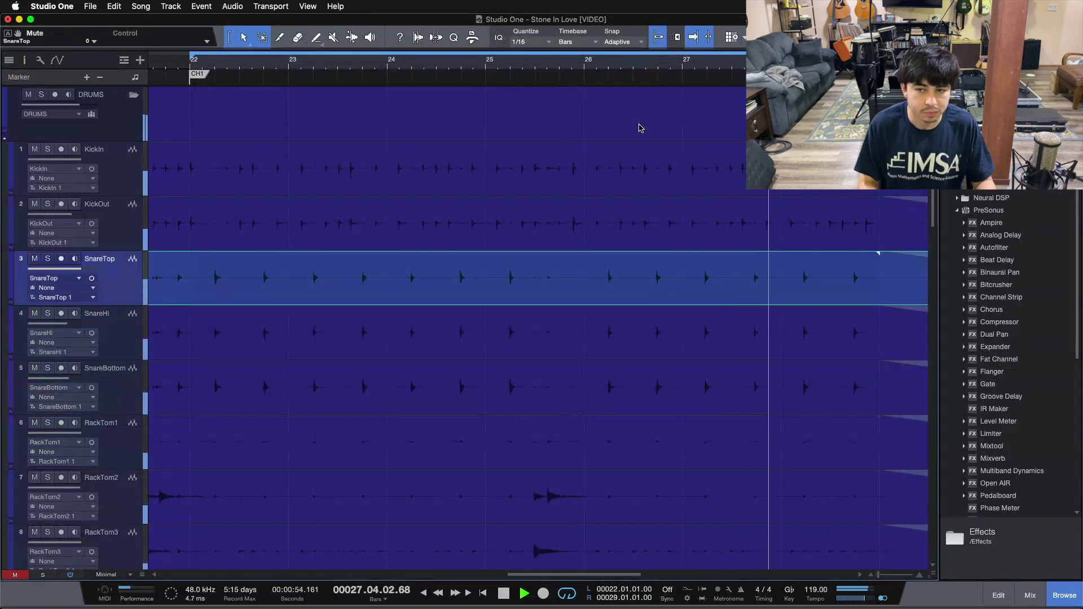
key("space")
key("KP_1")
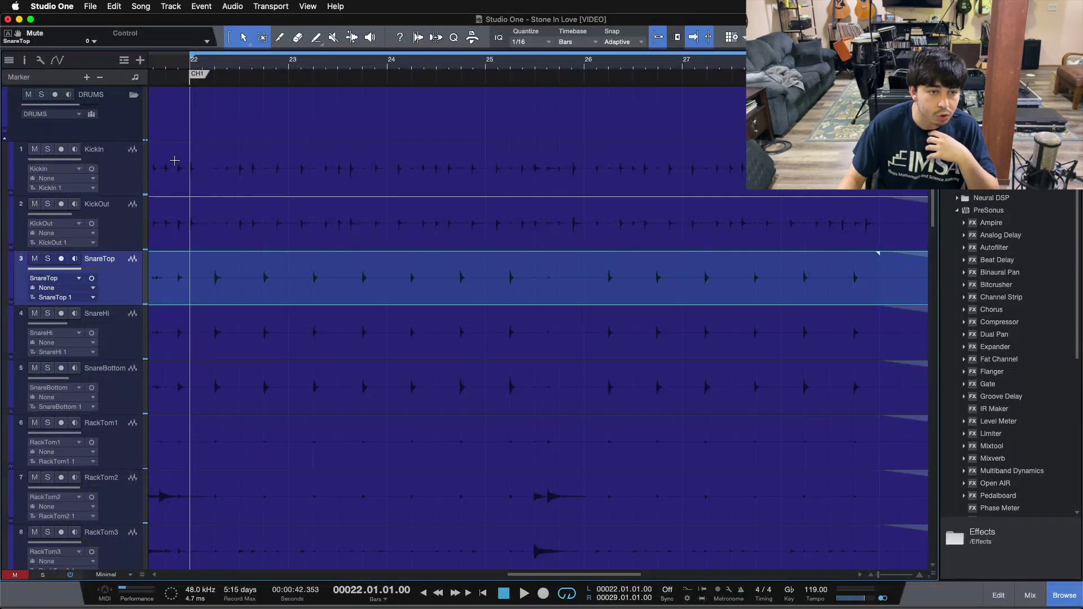
Arm the KickIn track for recording and disarm it again.
left_click(61, 149)
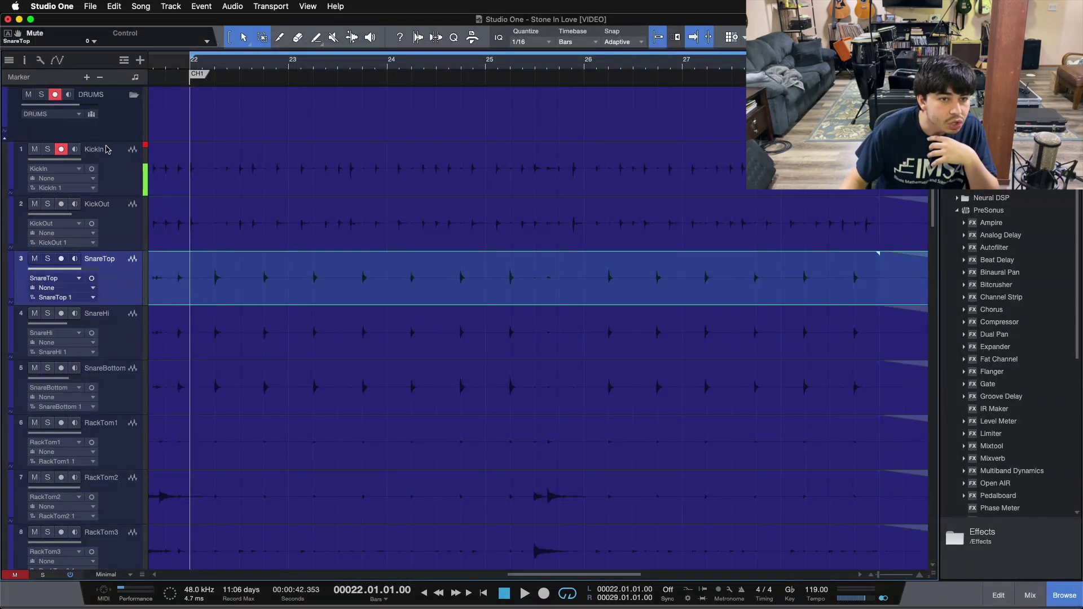
left_click(64, 148)
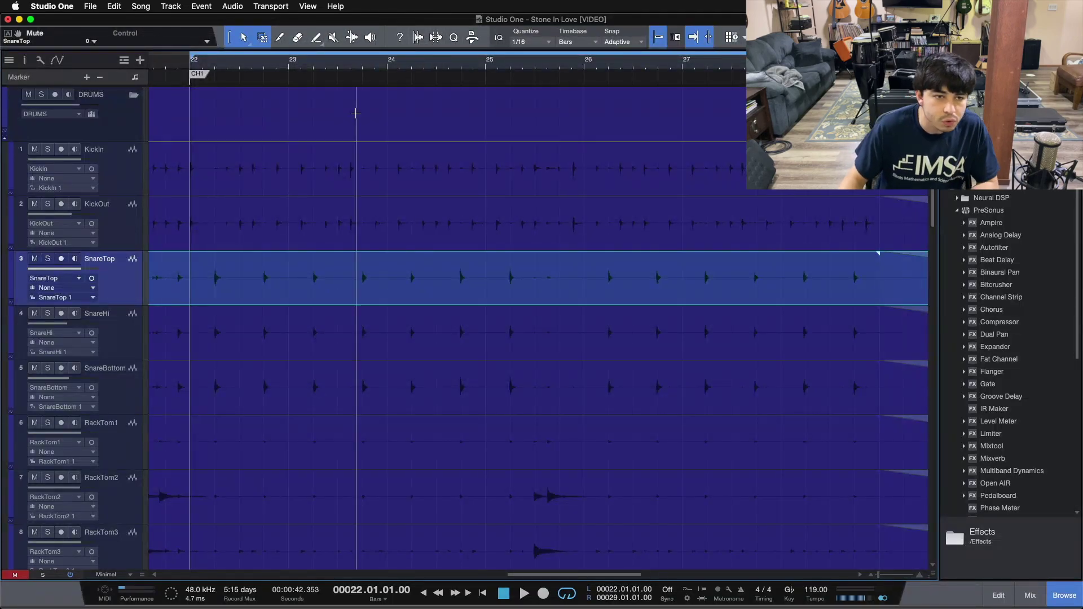
left_click(399, 38)
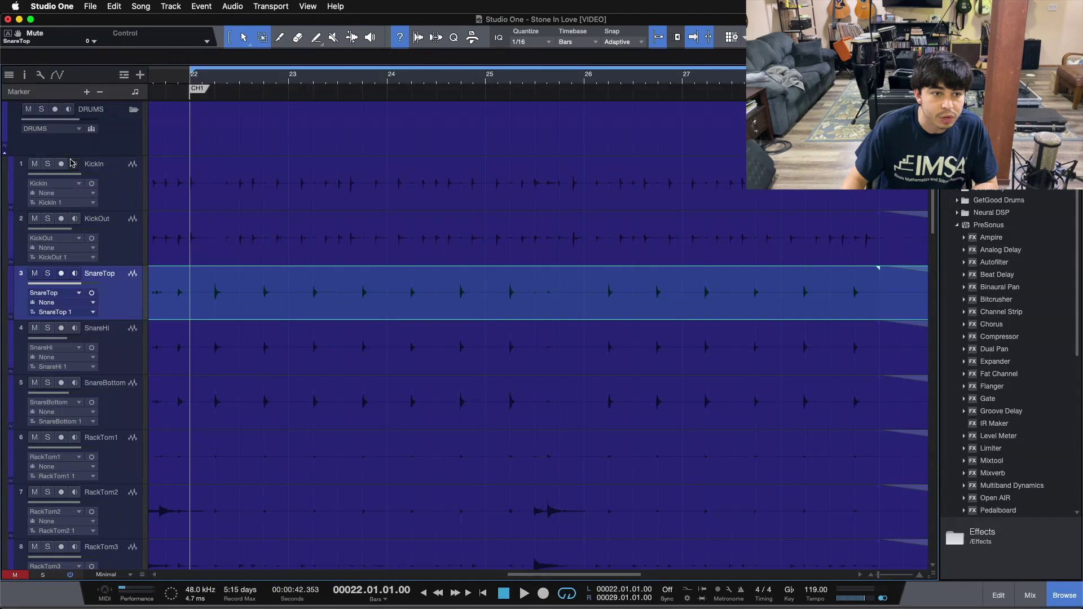
left_click(403, 36)
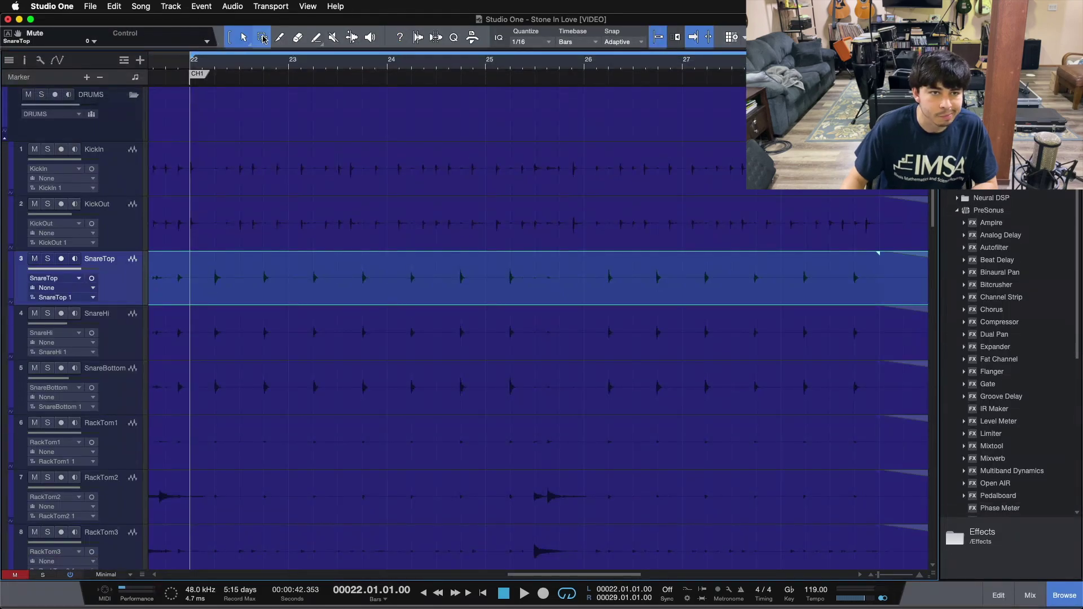
left_click(280, 5)
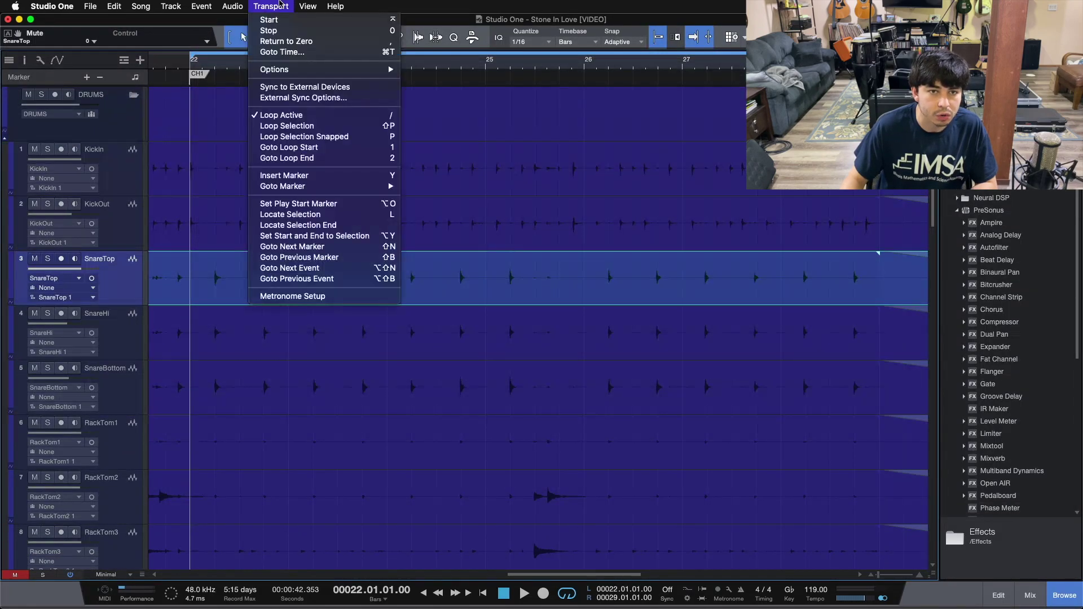
mouse_move(233, 4)
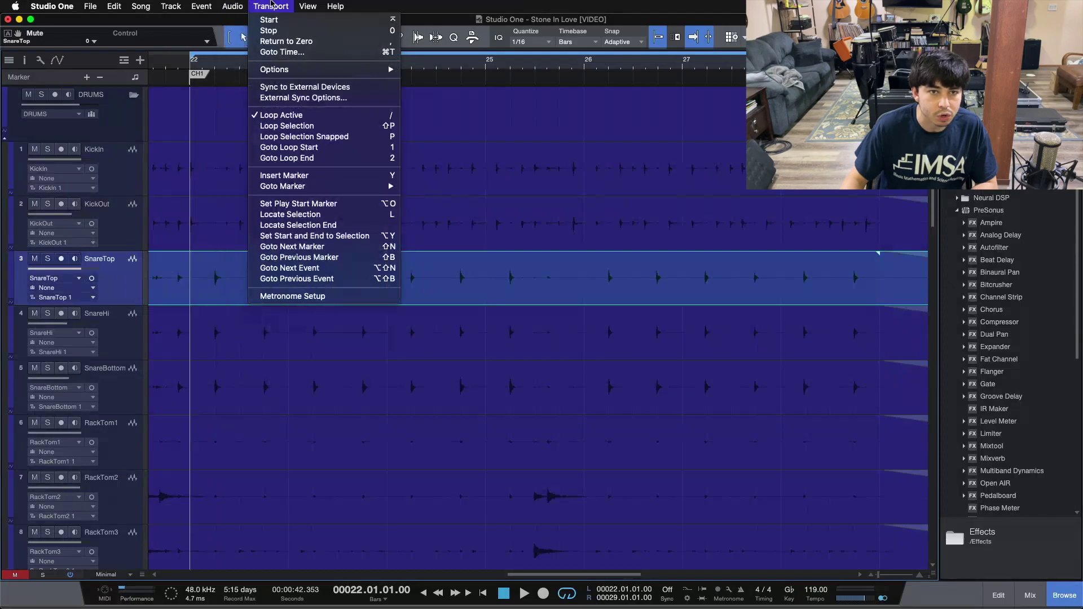
key("Escape")
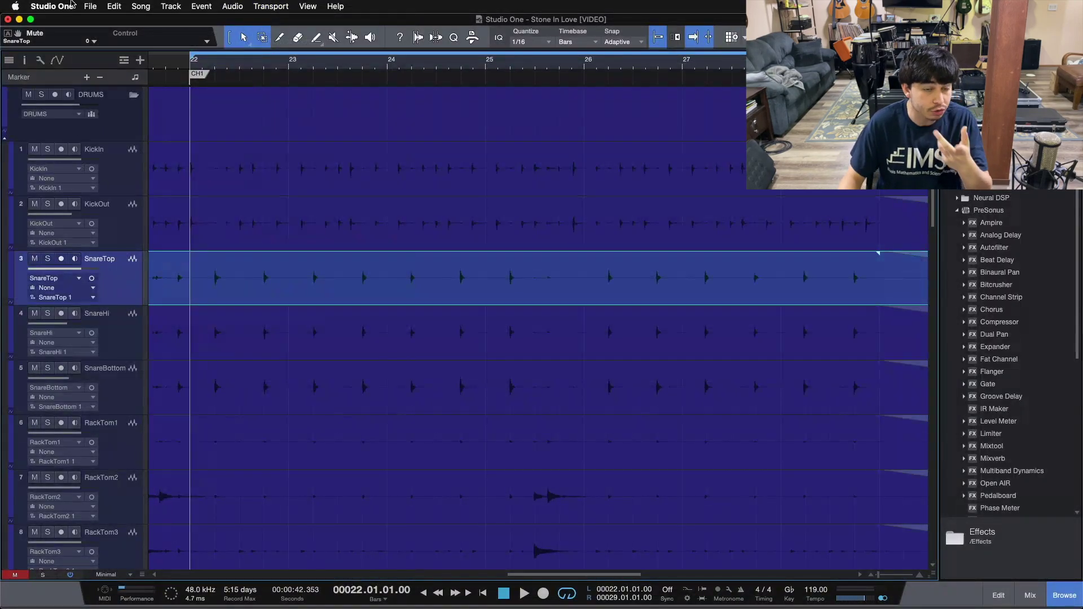
left_click(52, 4)
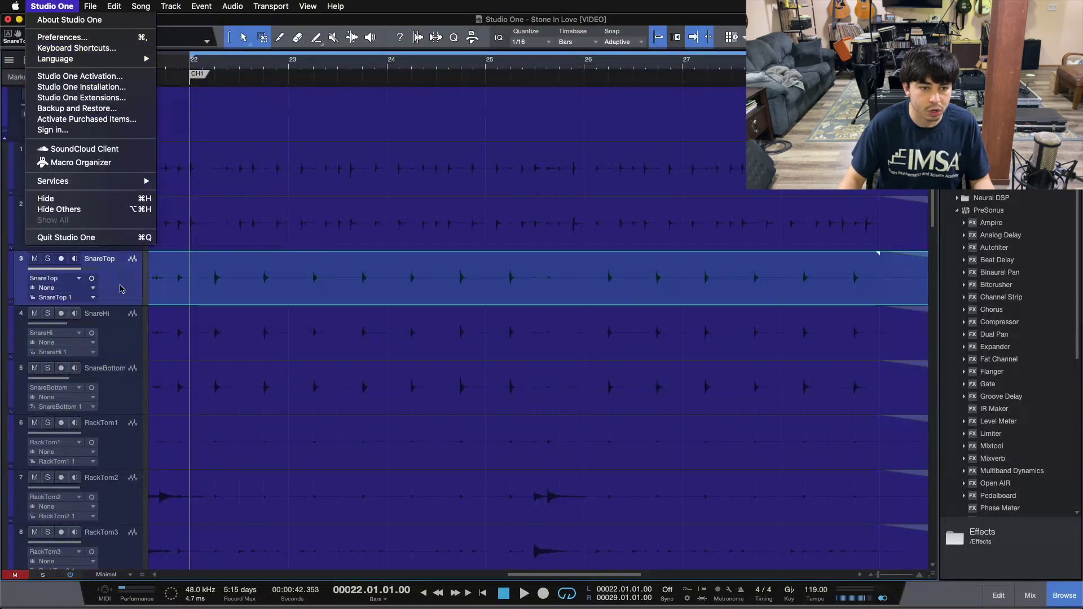
key("Escape")
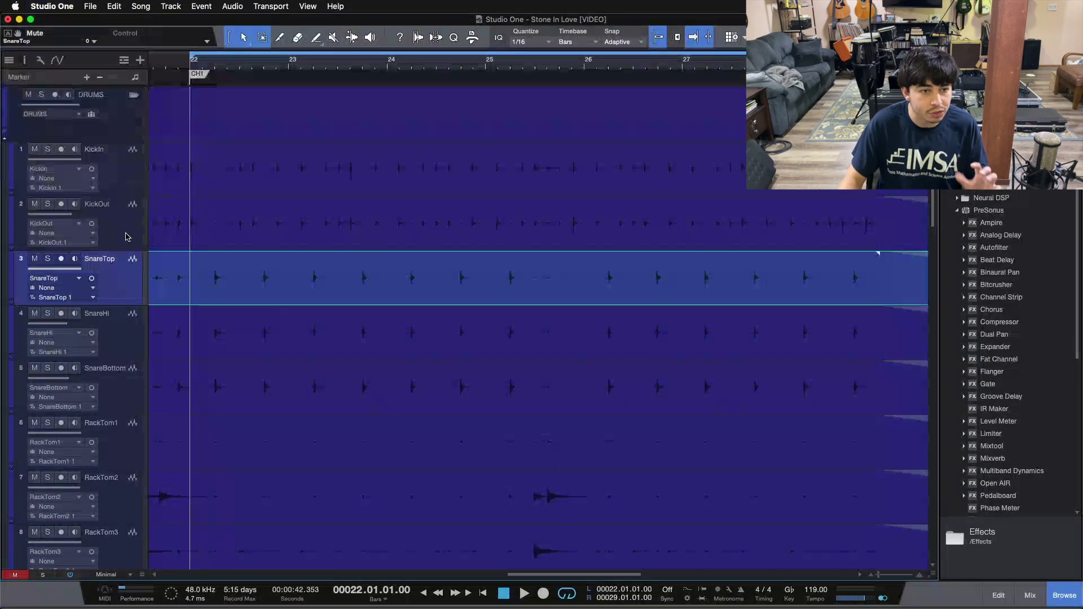
Select KickIn and record-arm it, and disarm it again after selecting KickOut.
left_click(136, 178)
key("r")
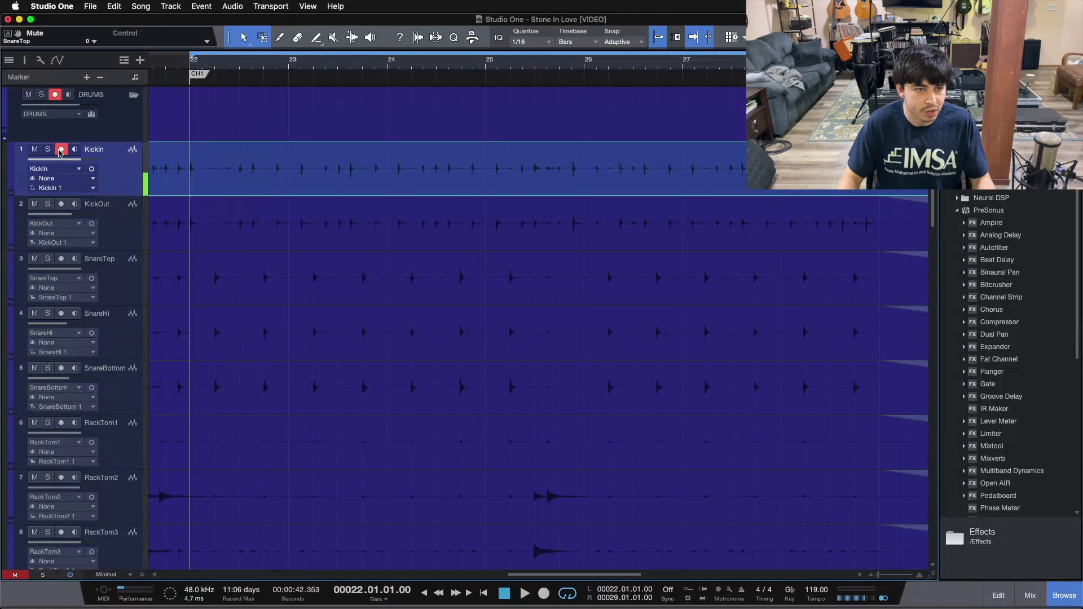
left_click(123, 212)
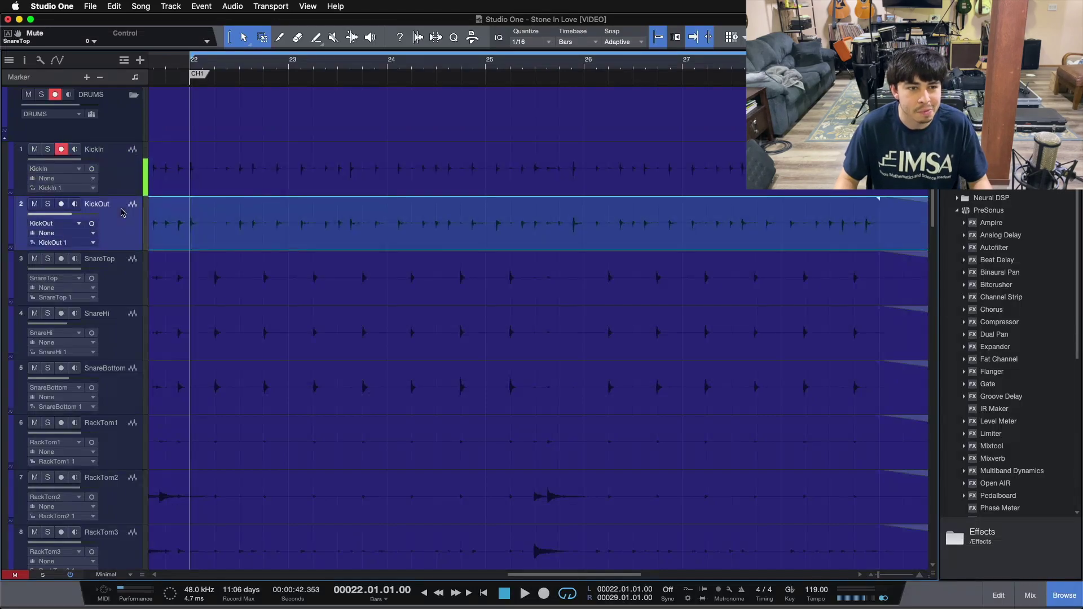
left_click(61, 150)
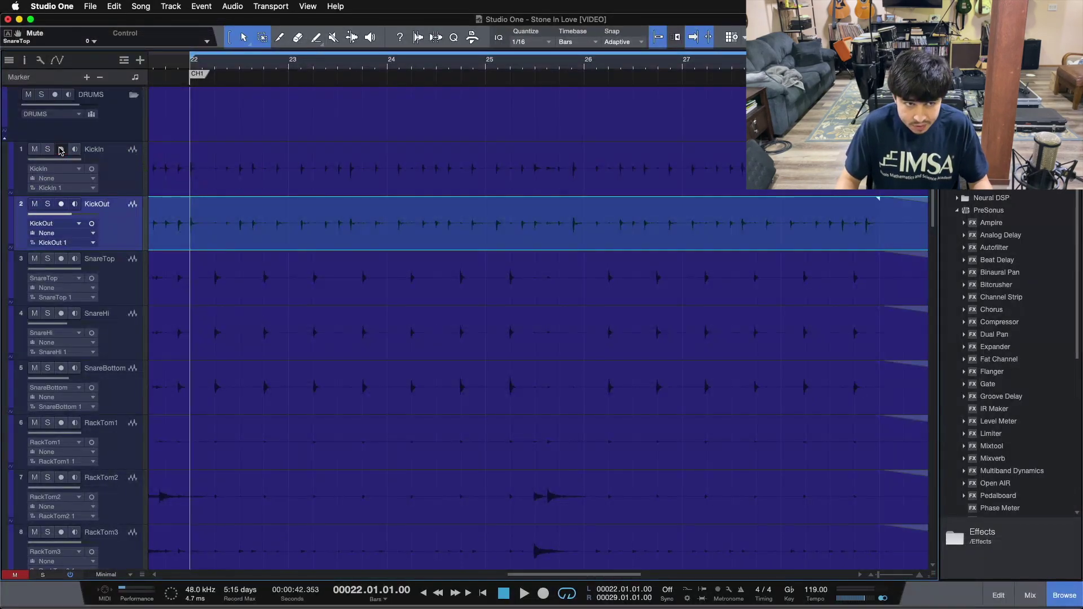
Select all drum tracks from KickIn through Room and arm them together for recording.
left_click(110, 171)
scroll(117, 466, "down", 5)
left_click(119, 521, "shift")
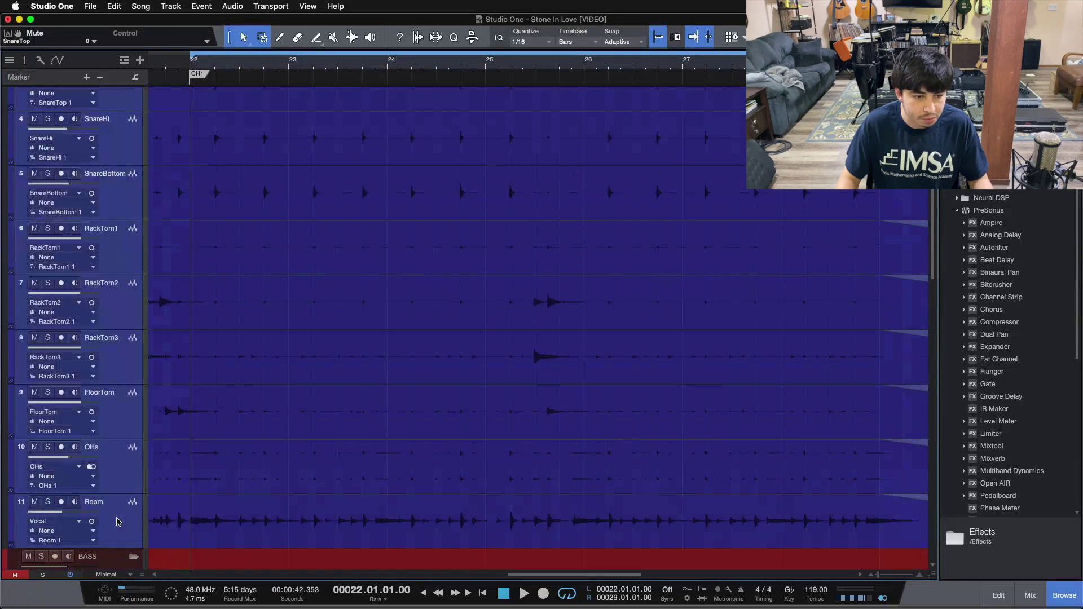
key("r")
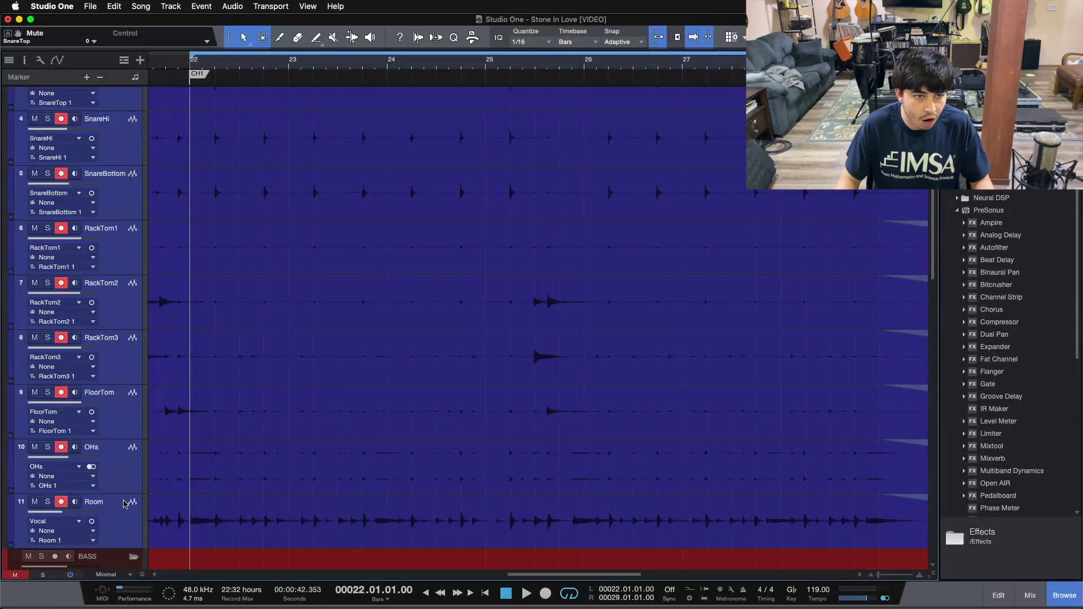
Disarm KickIn on its own, and disarm the remaining drum tracks from KickOut through Room together.
scroll(124, 503, "up", 5)
key("e")
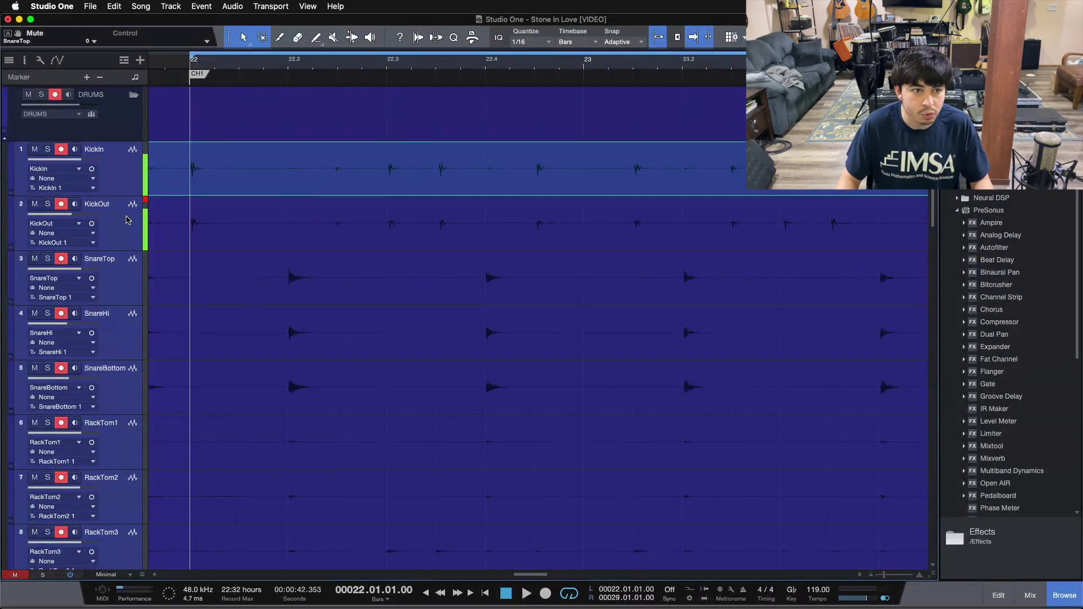
key("e")
left_click(107, 172)
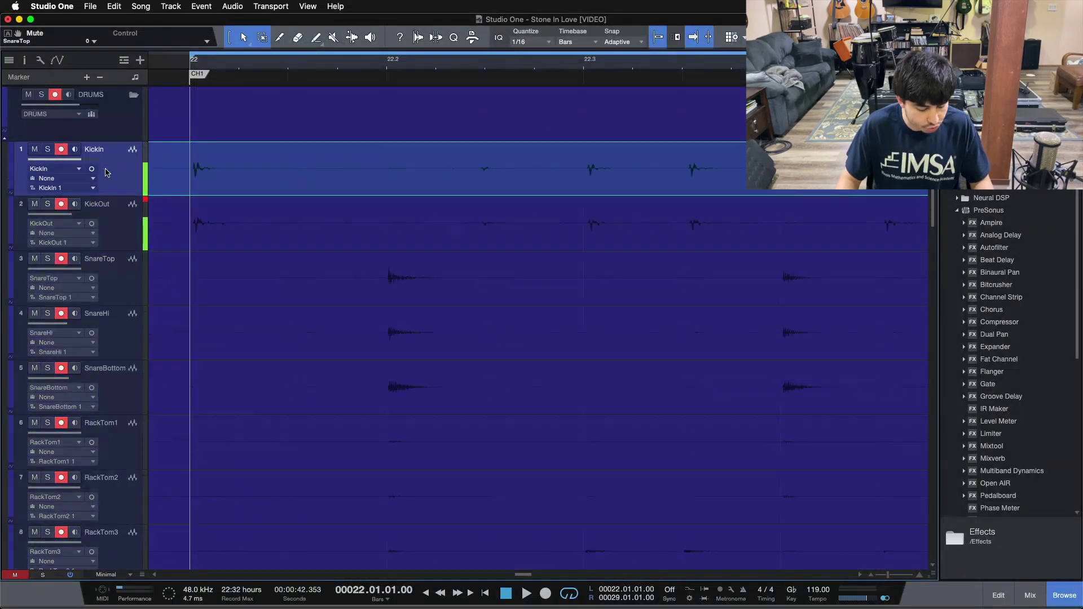
left_click(114, 233)
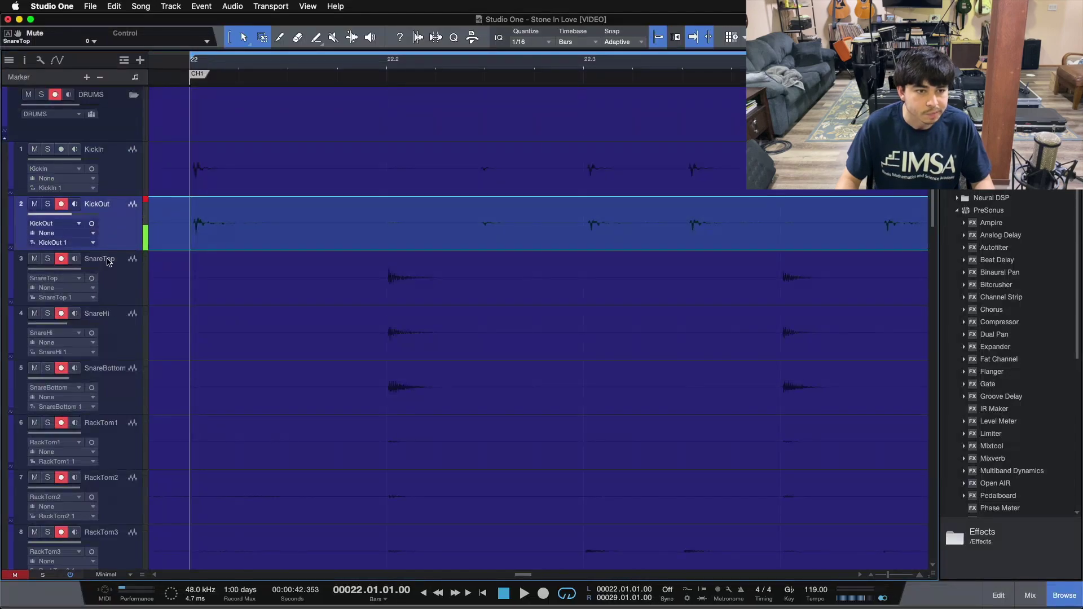
scroll(110, 294, "down", 5)
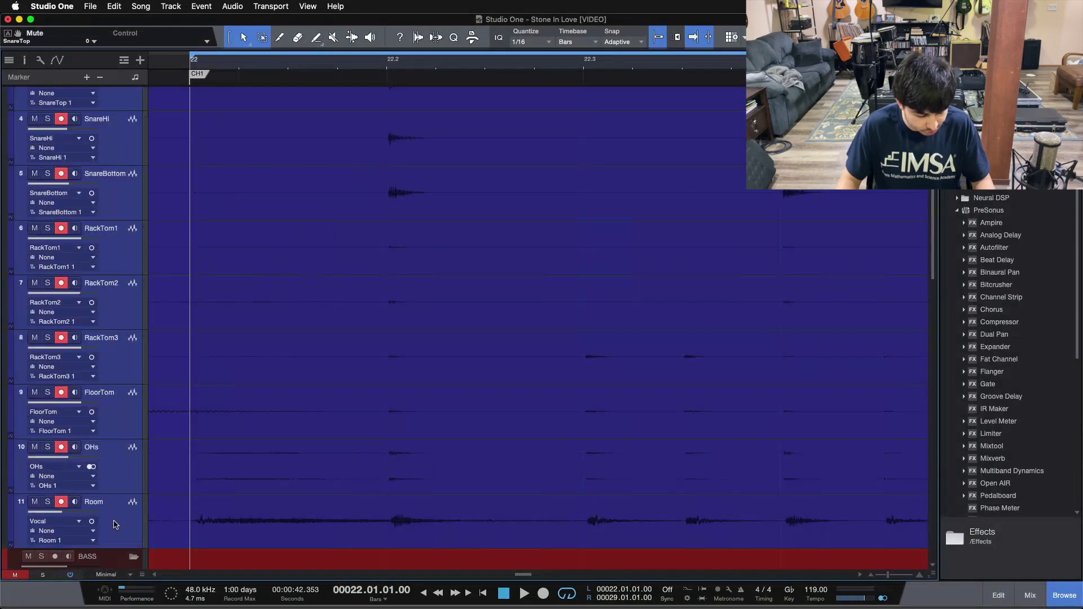
scroll(114, 525, "up", 5)
Select KickIn, toggle its solo and record-arm states, and turn both off again.
left_click(115, 179)
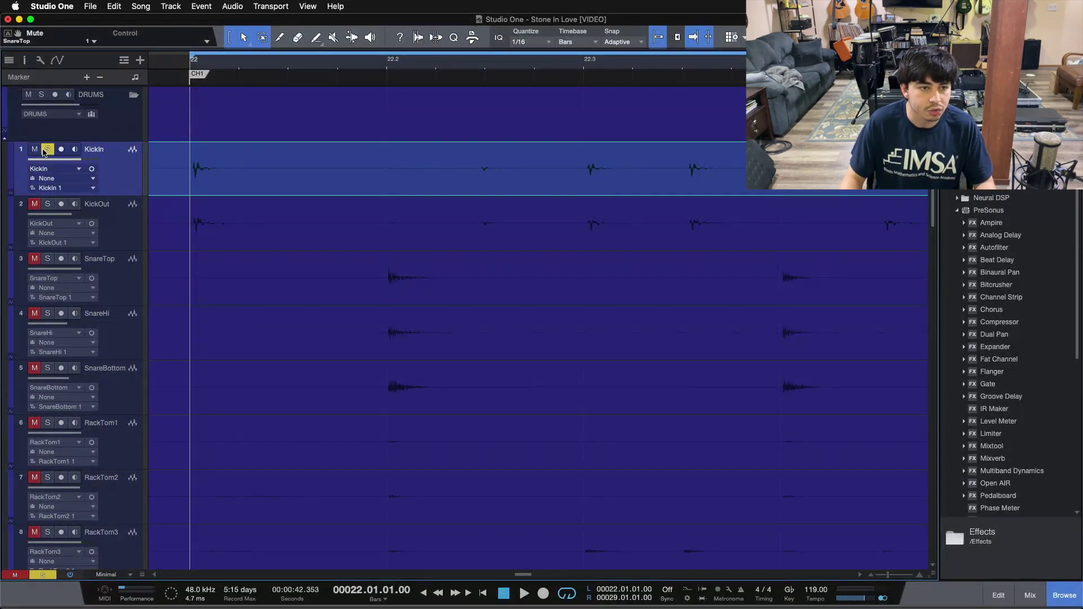
left_click(59, 149)
left_click(59, 149)
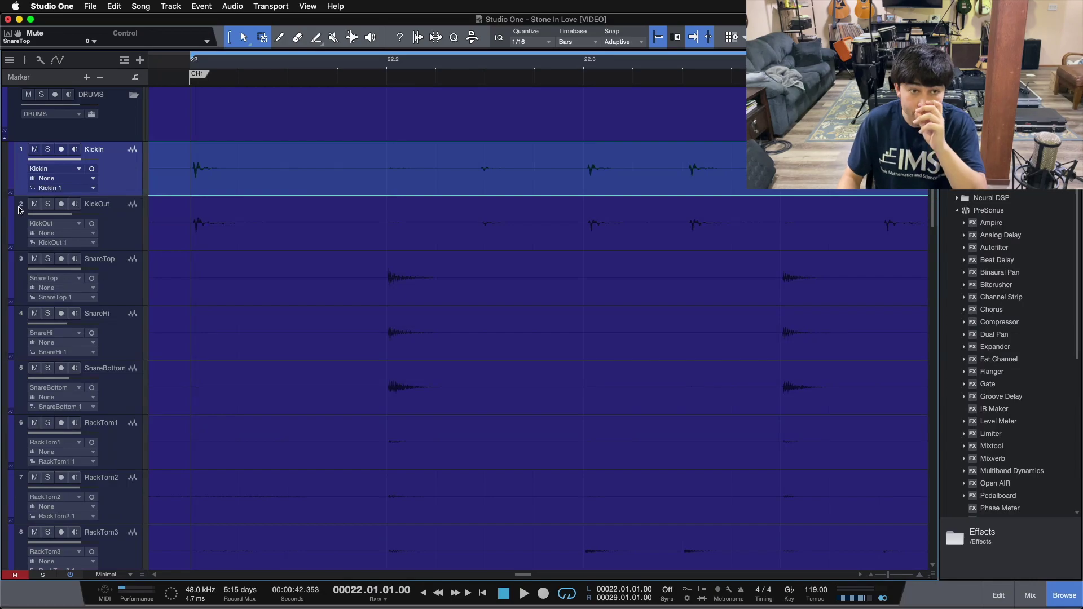
Arm KickIn and record a short test take from bar 36, then discard it and return the playhead to bar 35.
key("z")
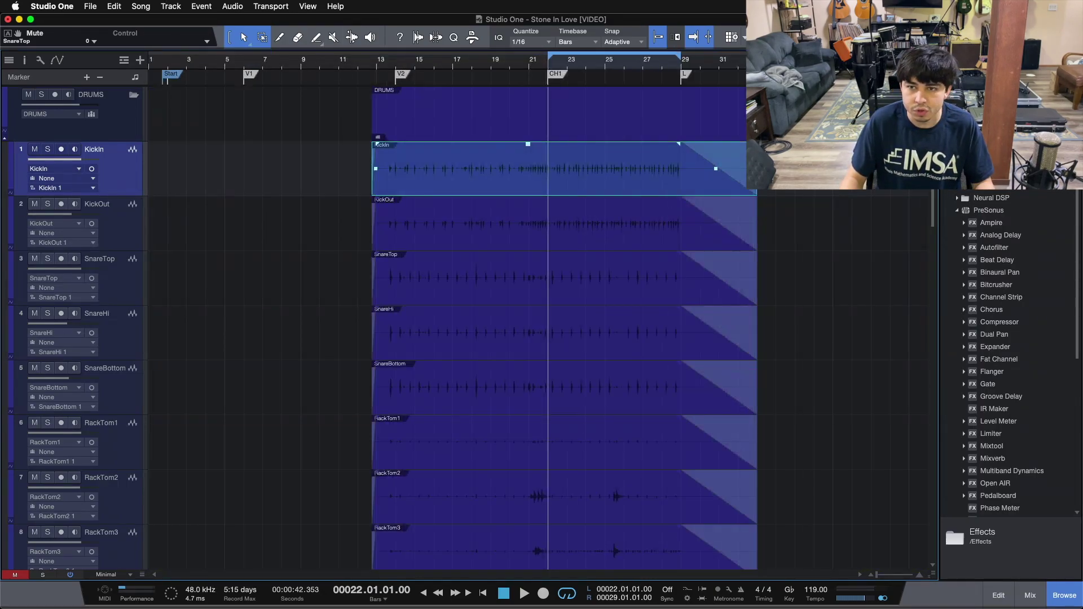
left_click(812, 59)
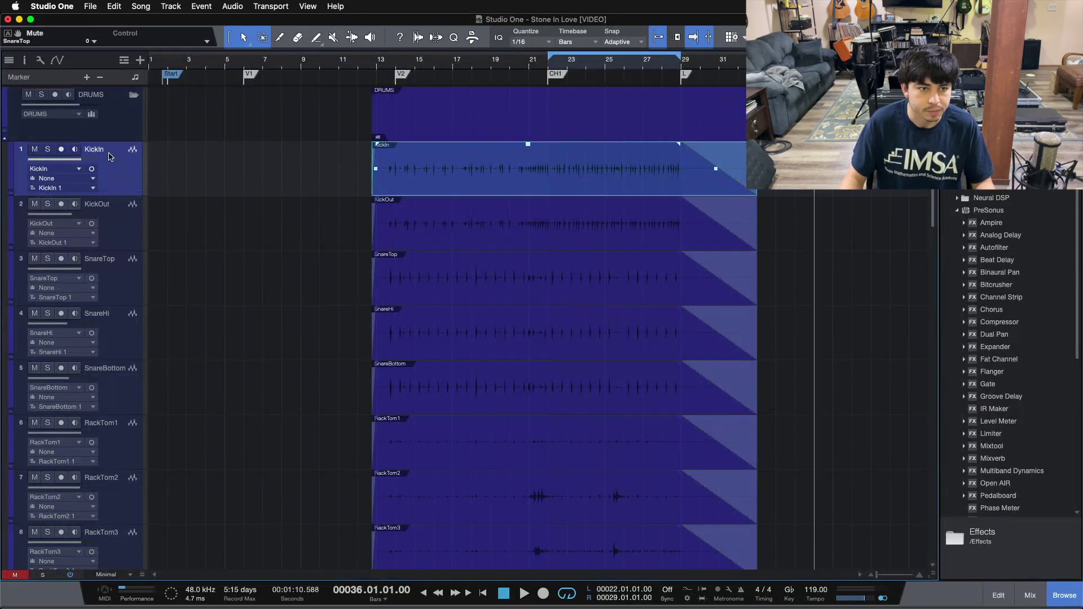
left_click(57, 149)
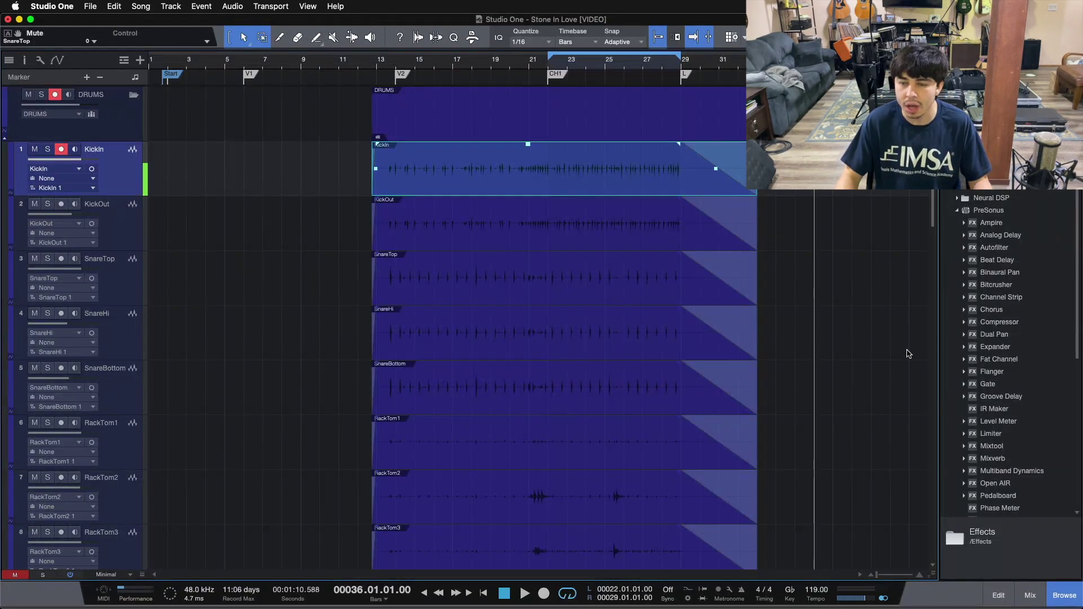
key("KP_Multiply")
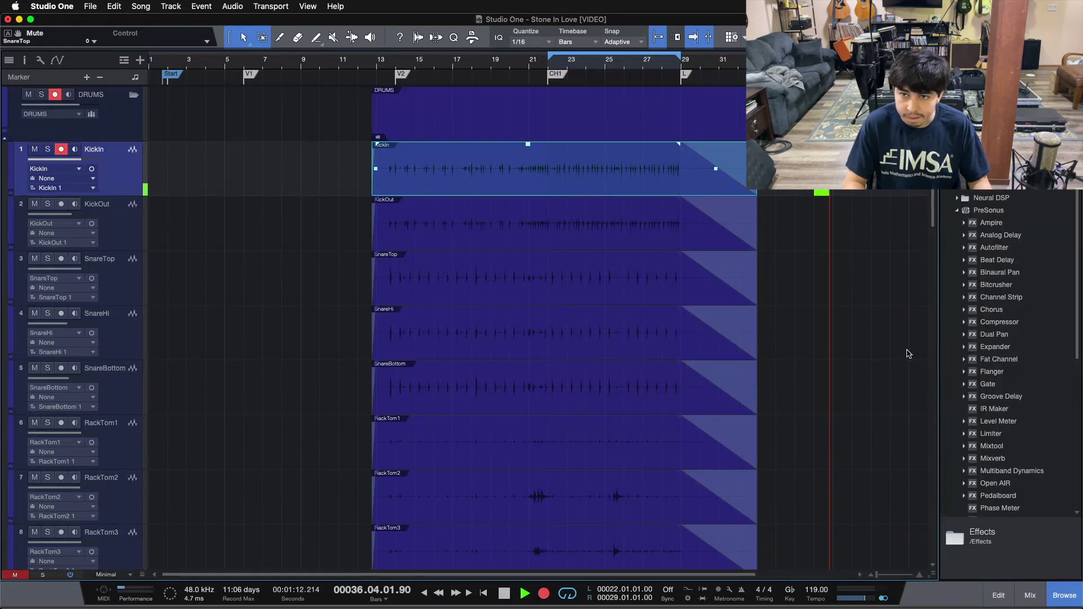
key("KP_Multiply")
key("space")
key("KP_0")
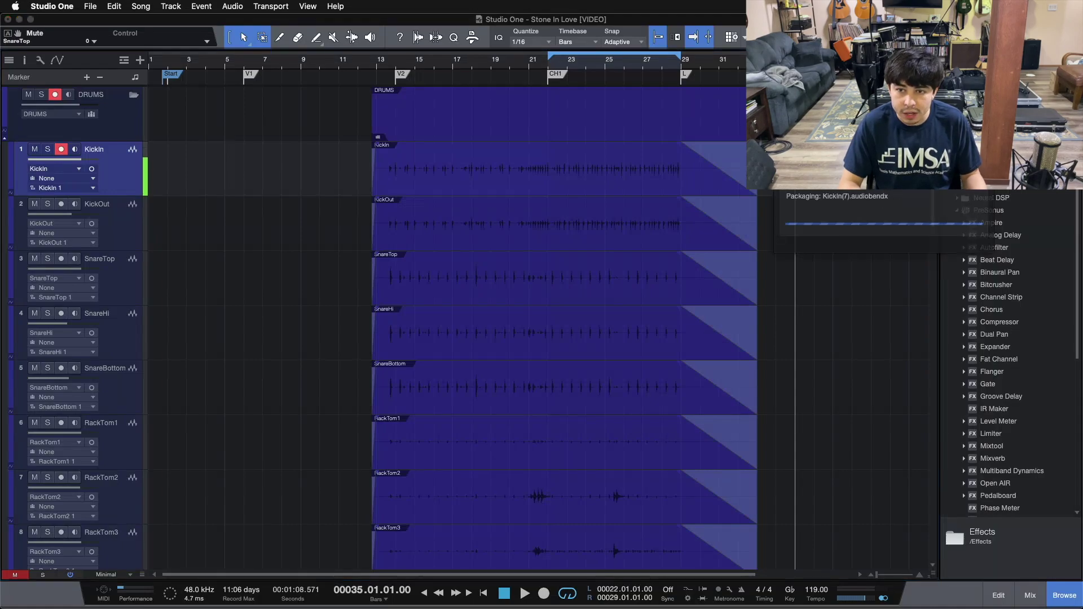
Play from bar 35, punch KickIn into recording at bar 36 and out again, then return to the loop start and disarm it.
key("space")
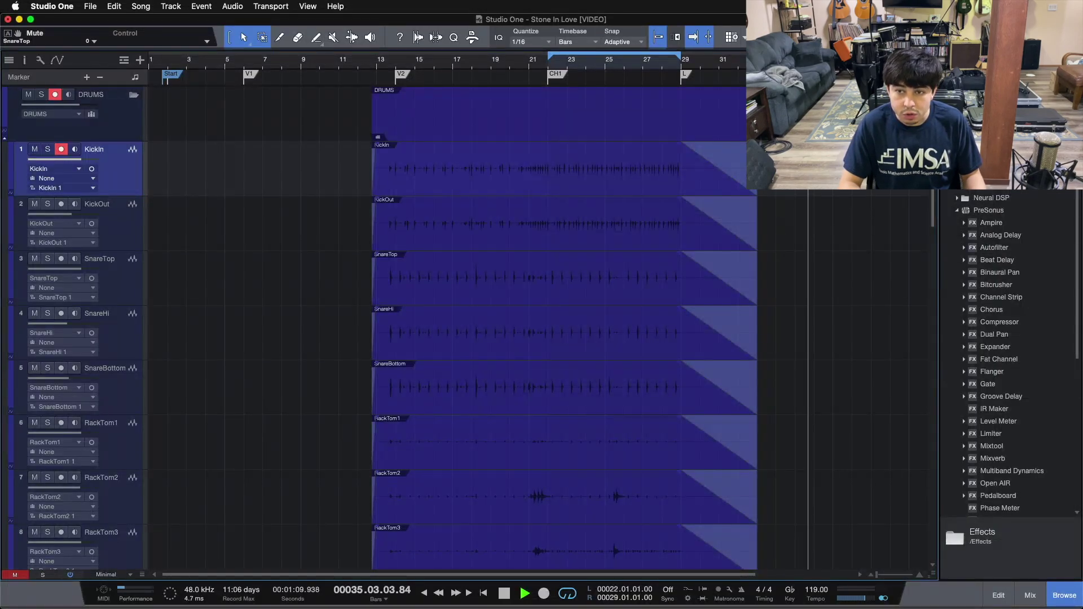
key("KP_Multiply")
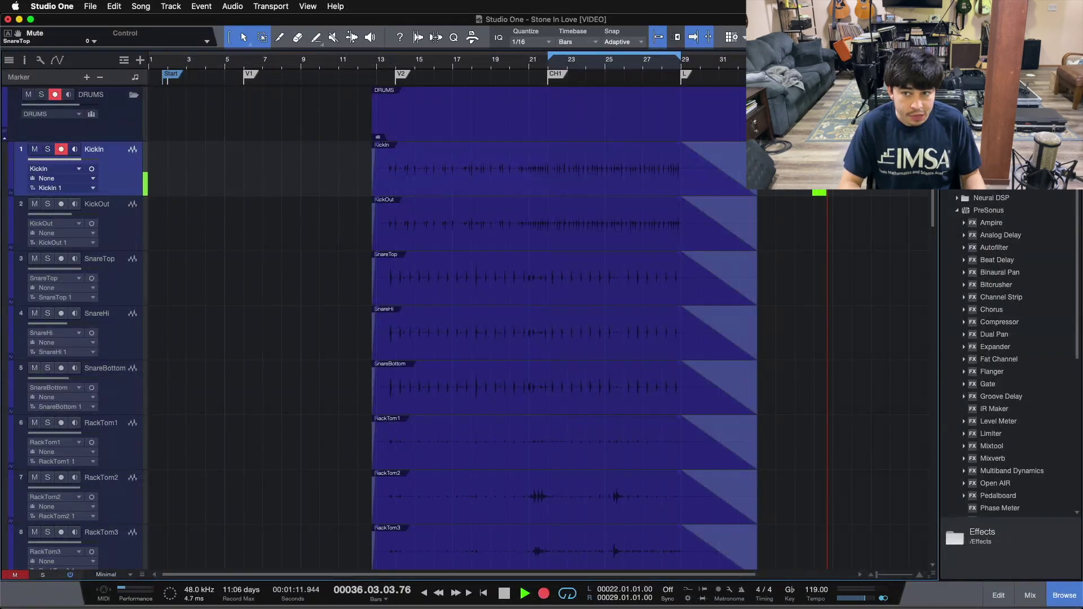
key("KP_Multiply")
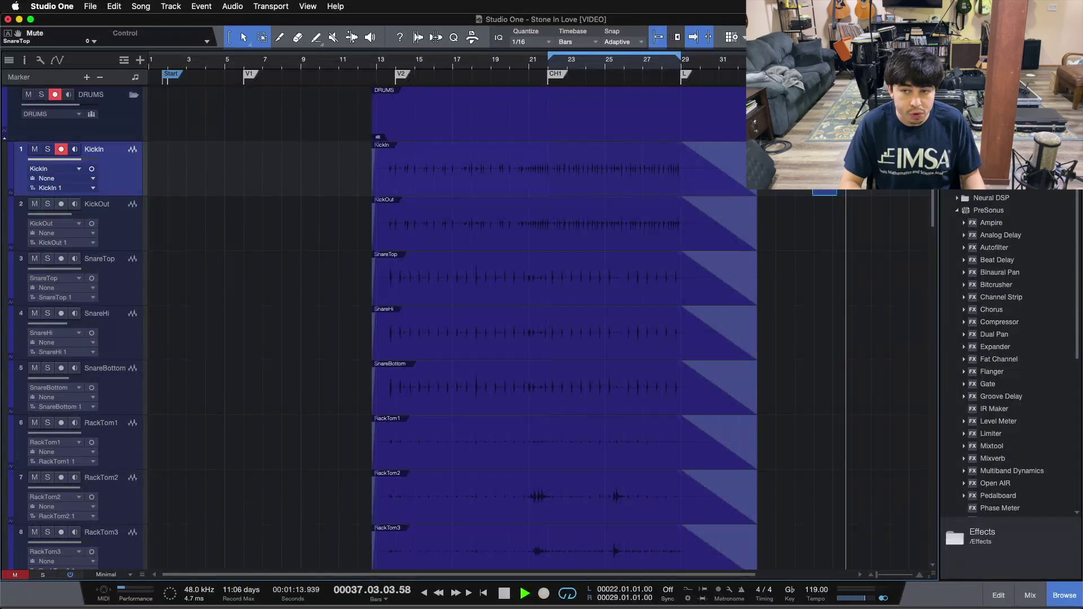
key("space")
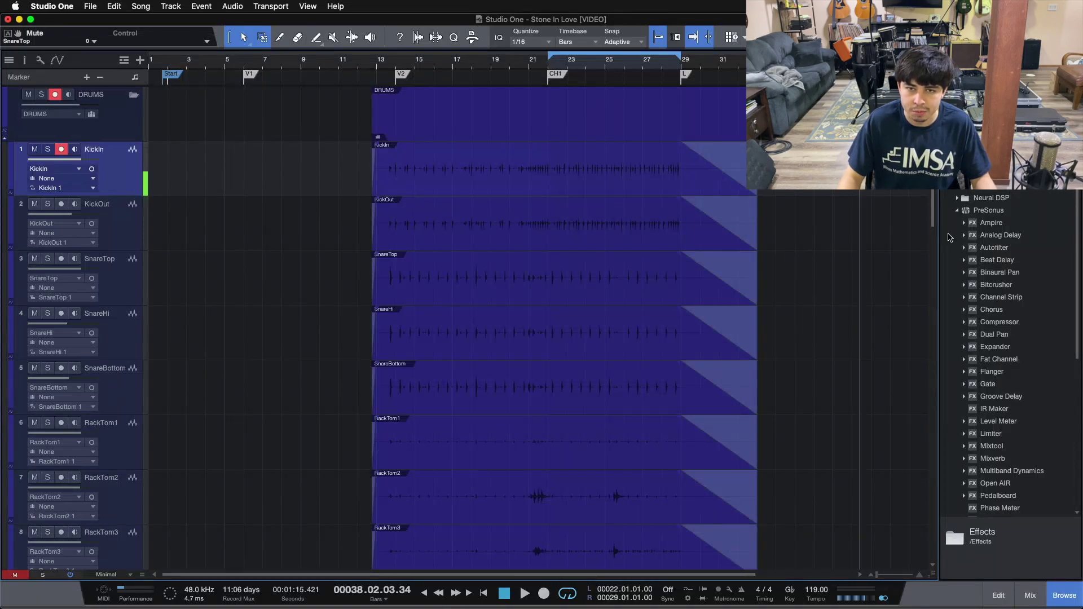
key("KP_1")
left_click(60, 149)
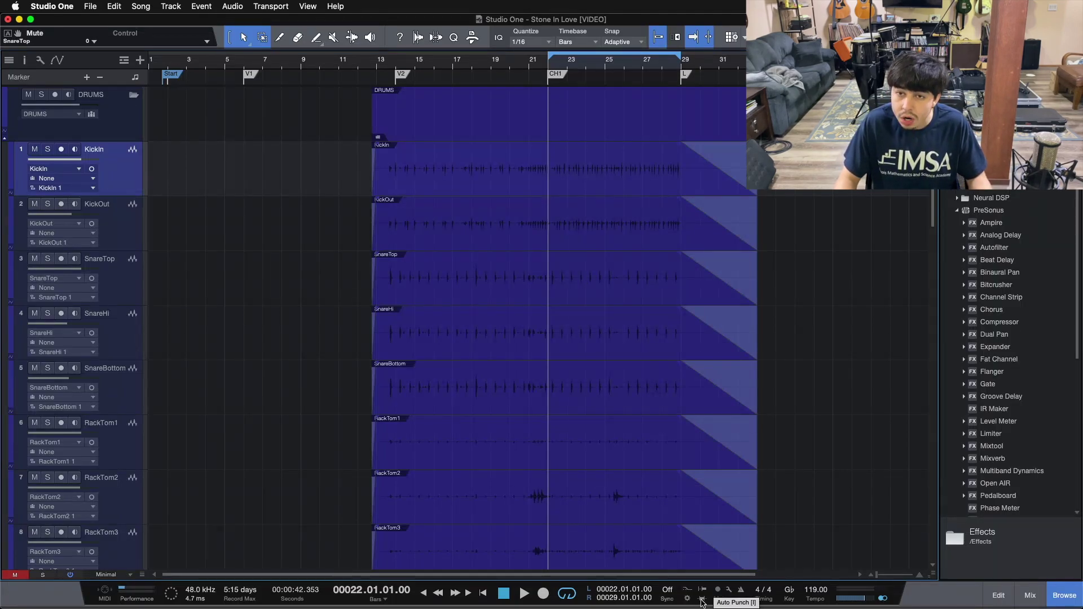
Place the playhead at bar 35 and enable auto punch with the loop range set from bar 36 to bar 38.
key("End")
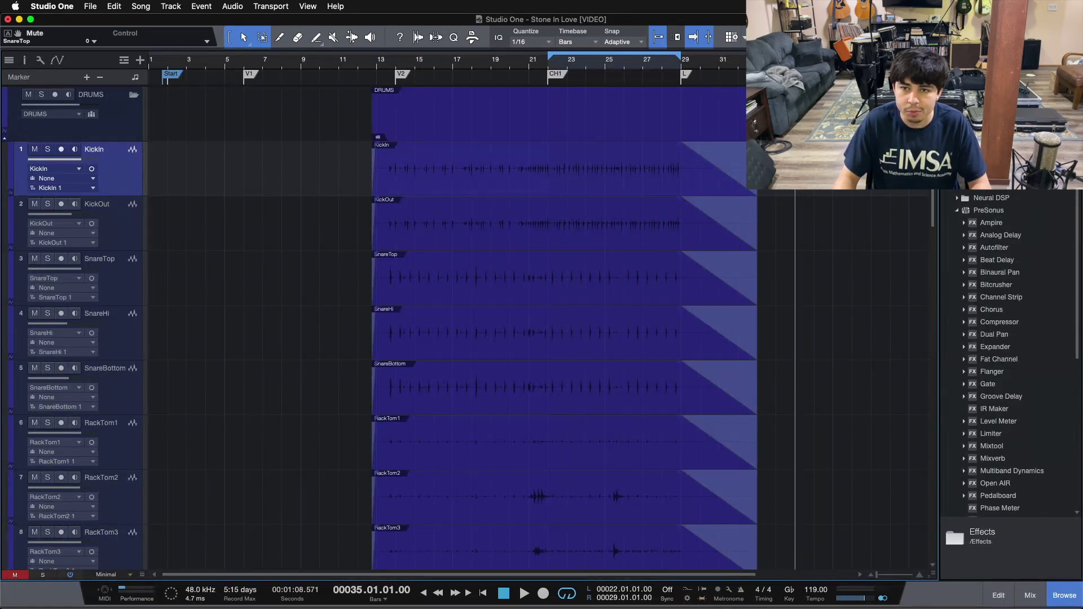
key("KP_Divide")
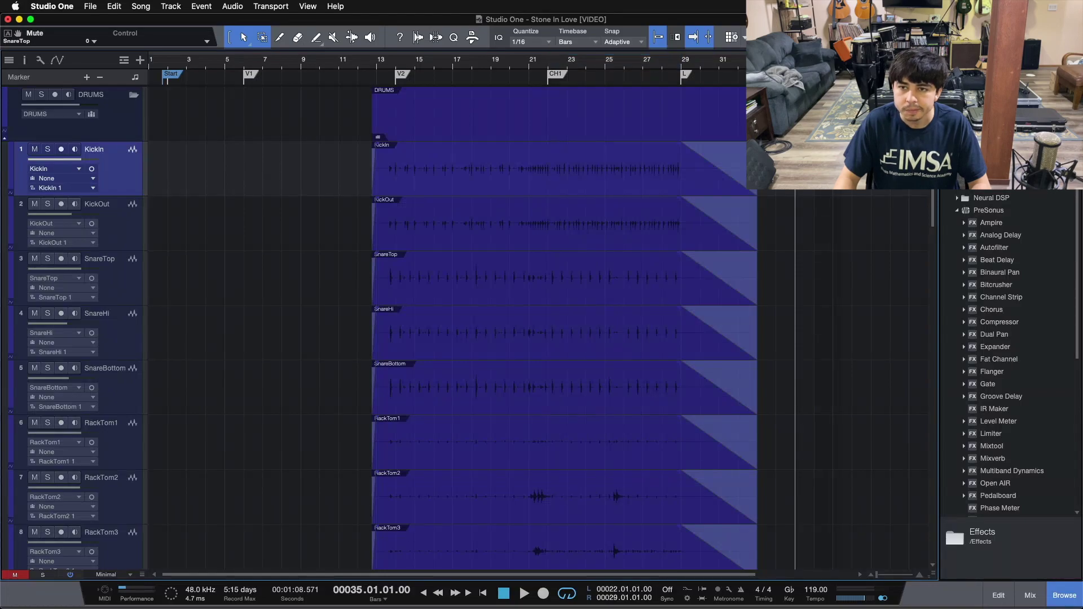
key("KP_Subtract")
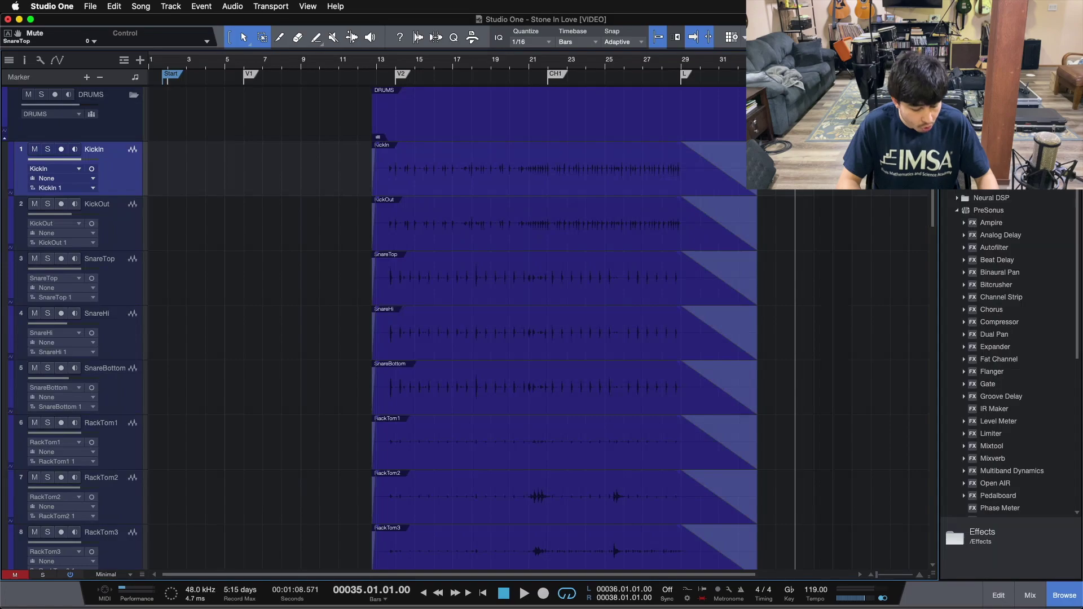
Record-arm KickIn, run playback from bar 35 into the auto punch range, and stop during recording.
key("r")
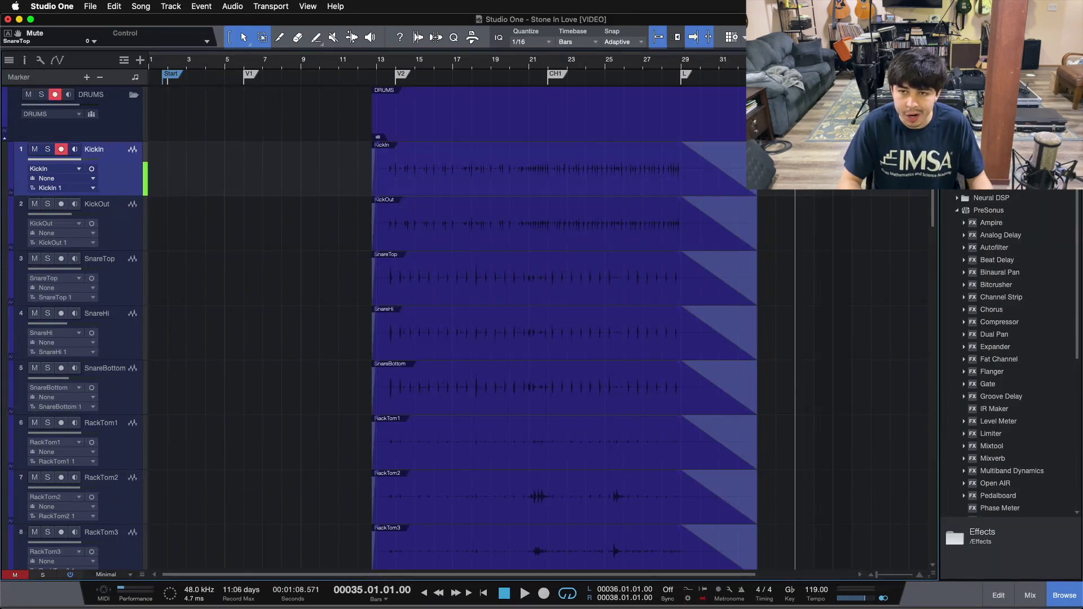
key("space")
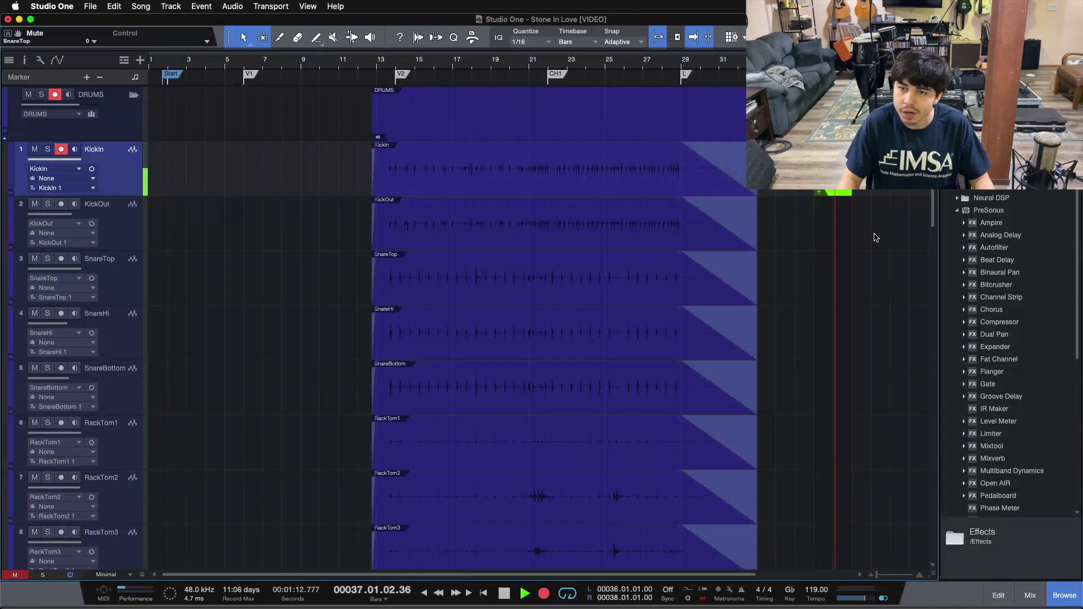
key("space")
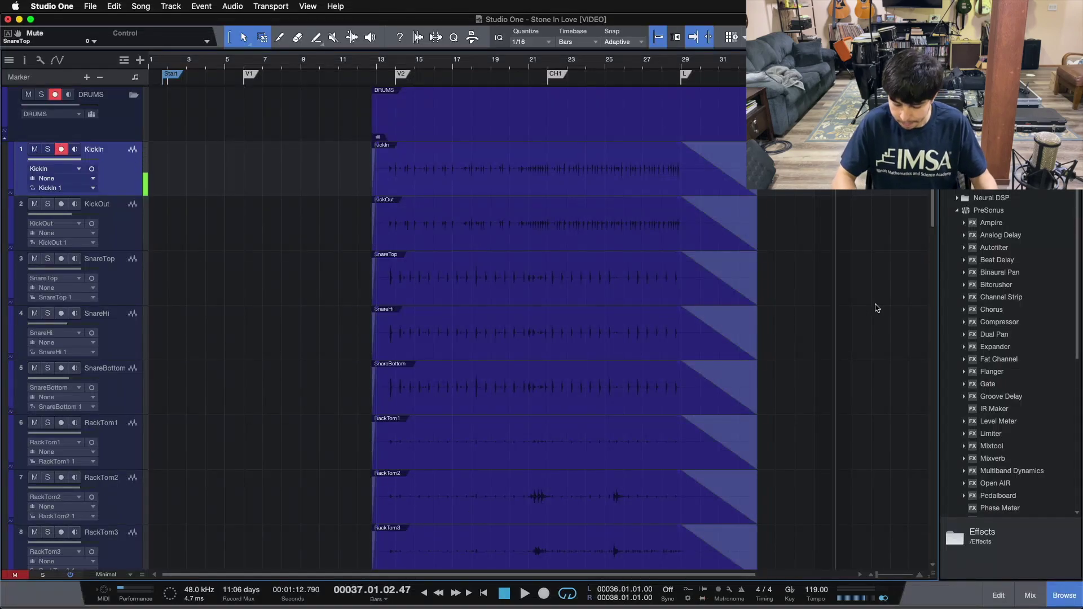
Set the loop range back to bars 22–29, play briefly from its start, and return the playhead there.
double_click(636, 77)
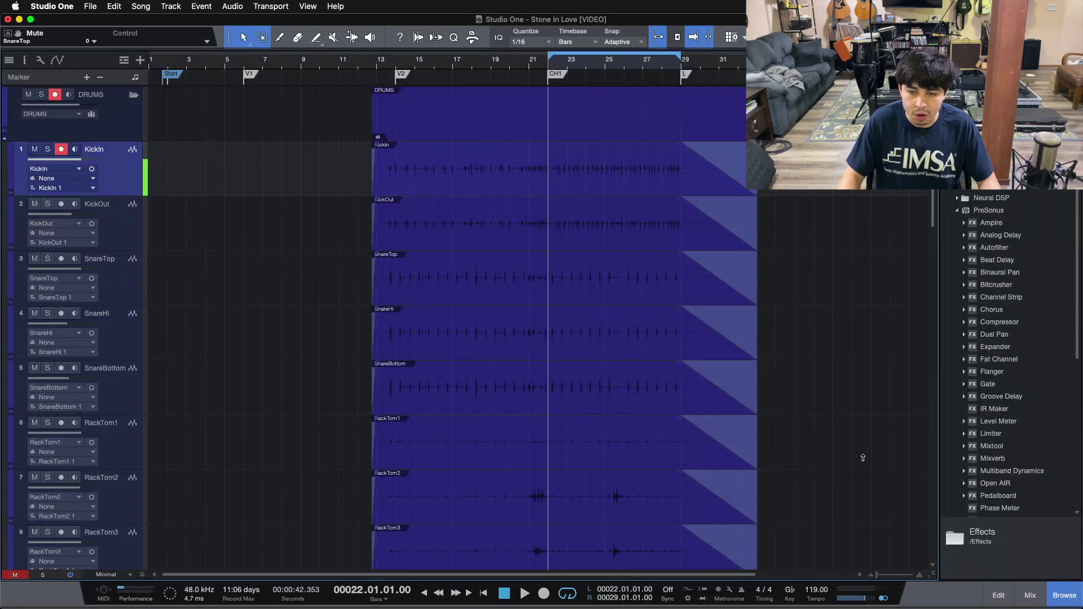
key("comma")
key("space")
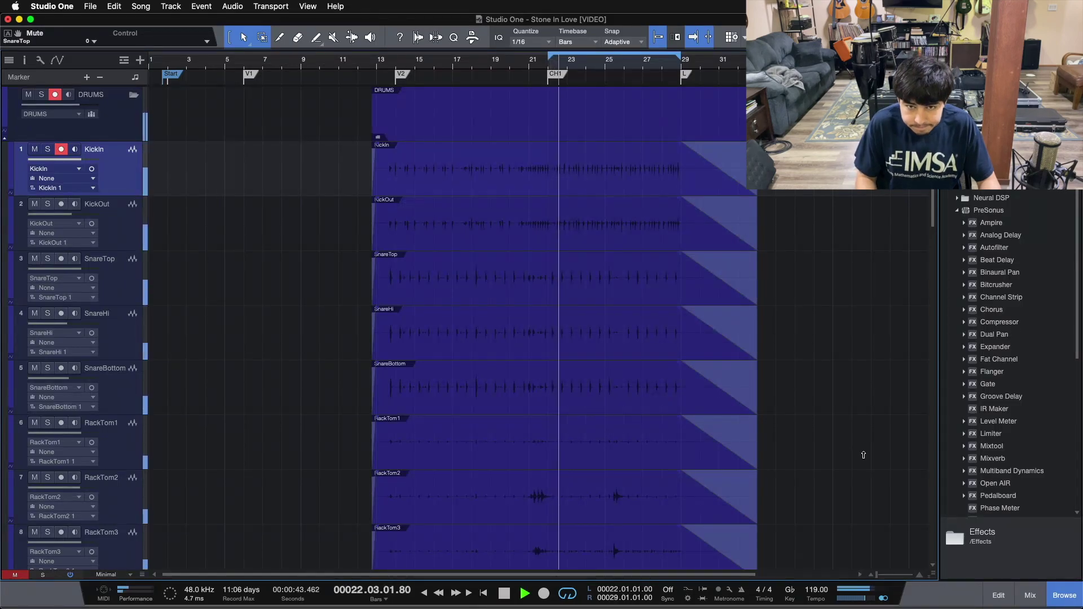
key("space")
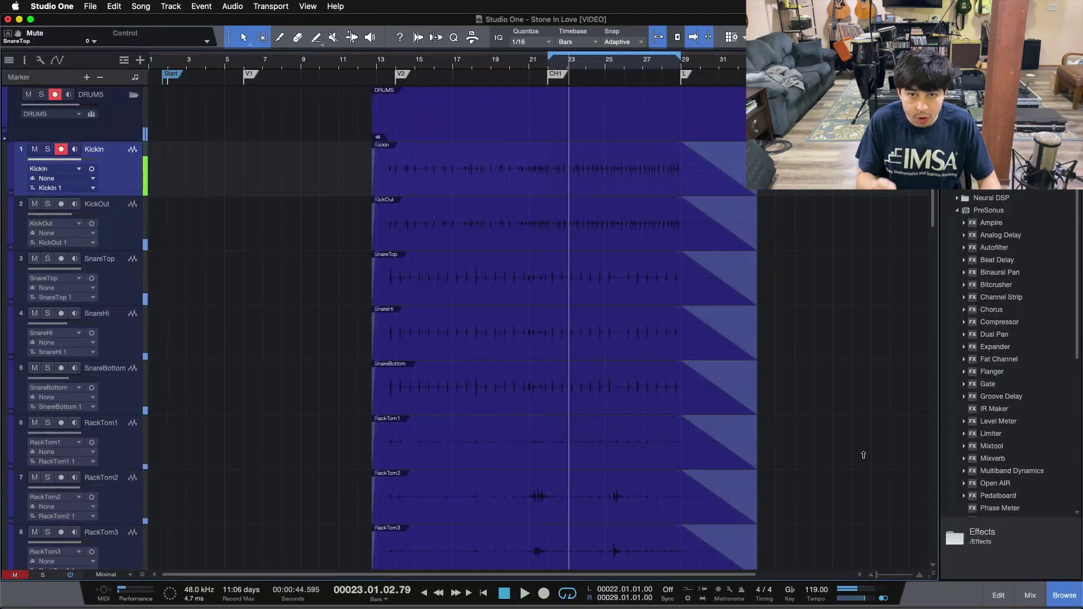
key("KP_1")
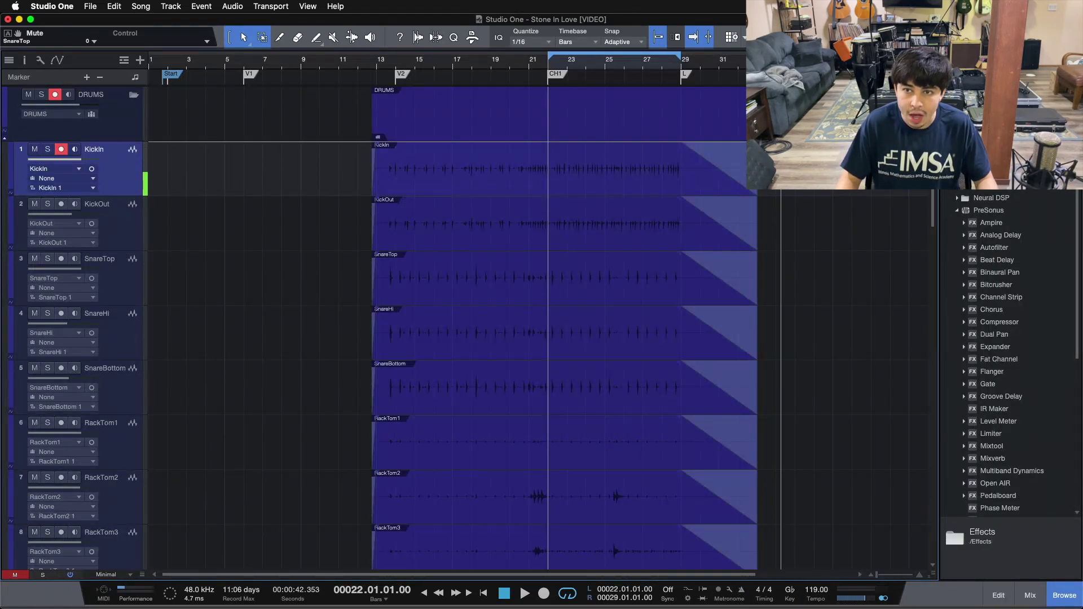
Play the song from bar 34, stop playback, and return the playhead to the loop start.
key("End")
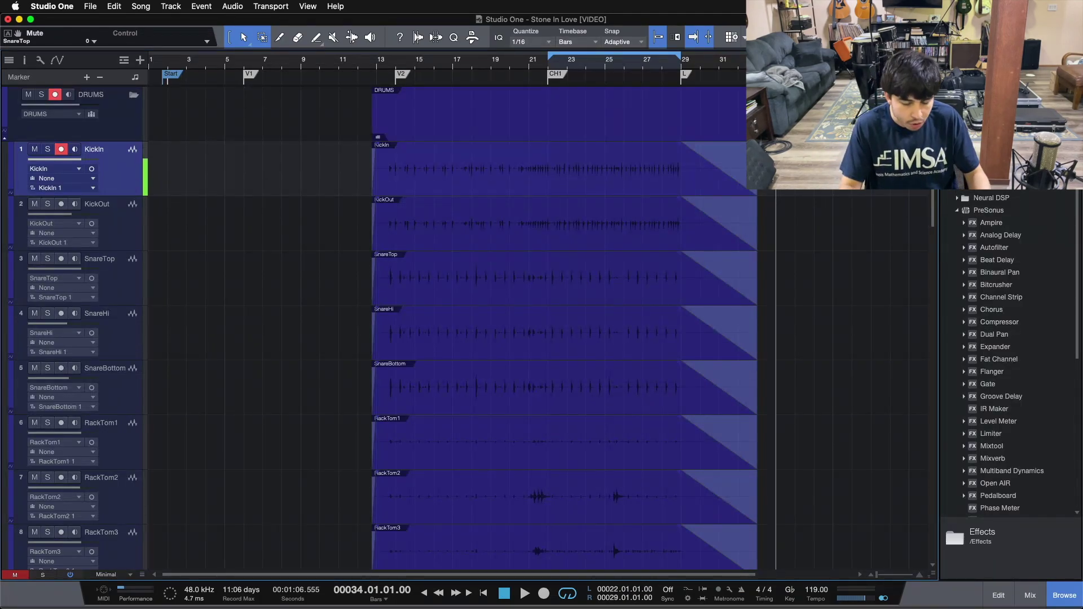
key("space")
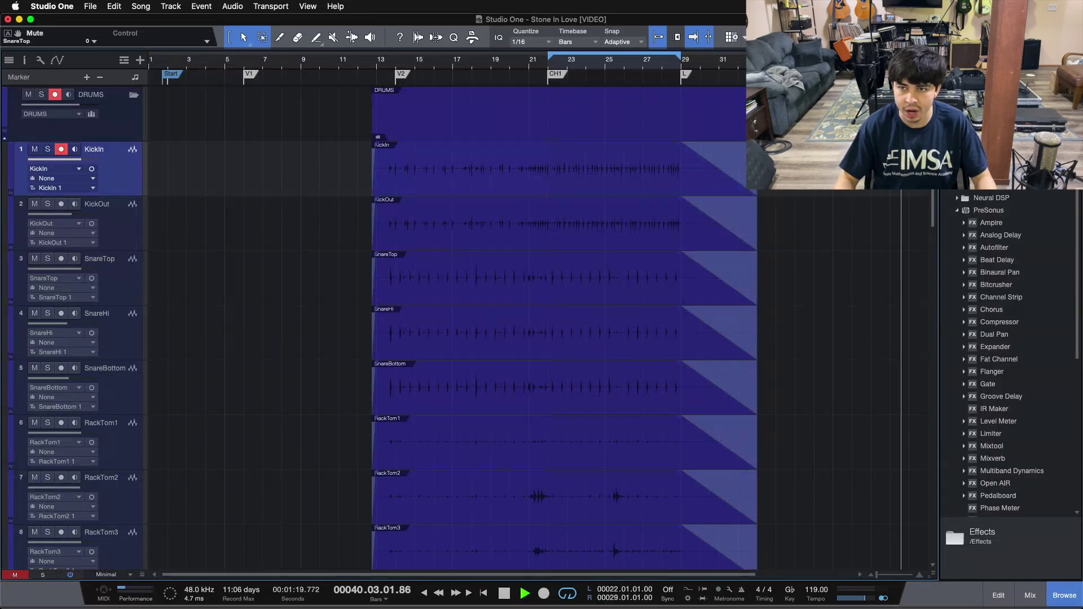
key("space")
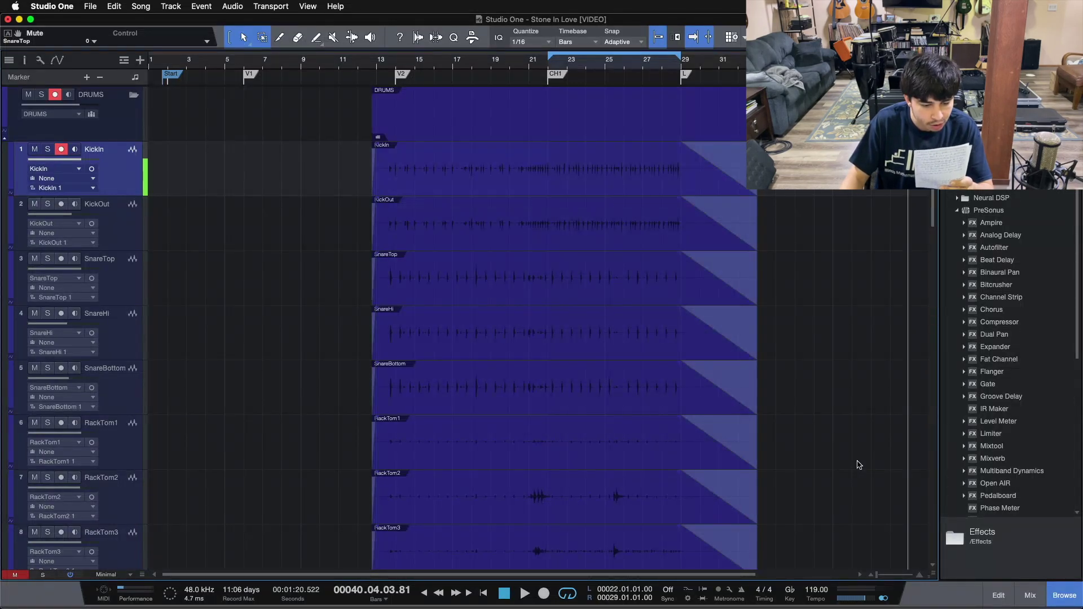
key("KP_1")
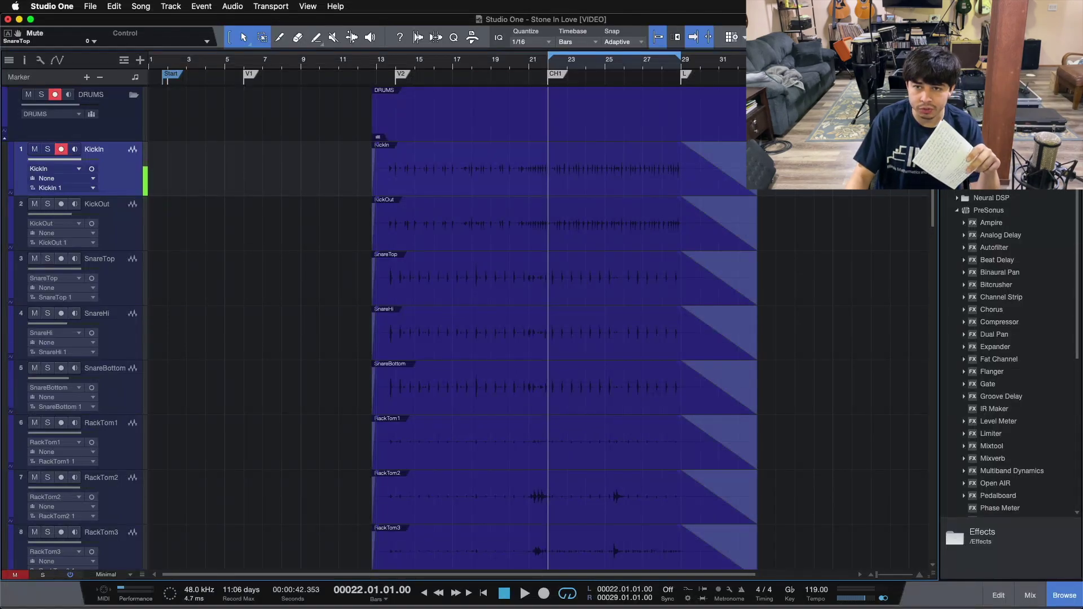
Place the playhead at bar 35 and start and stop playback from there.
left_click(790, 60)
key("space")
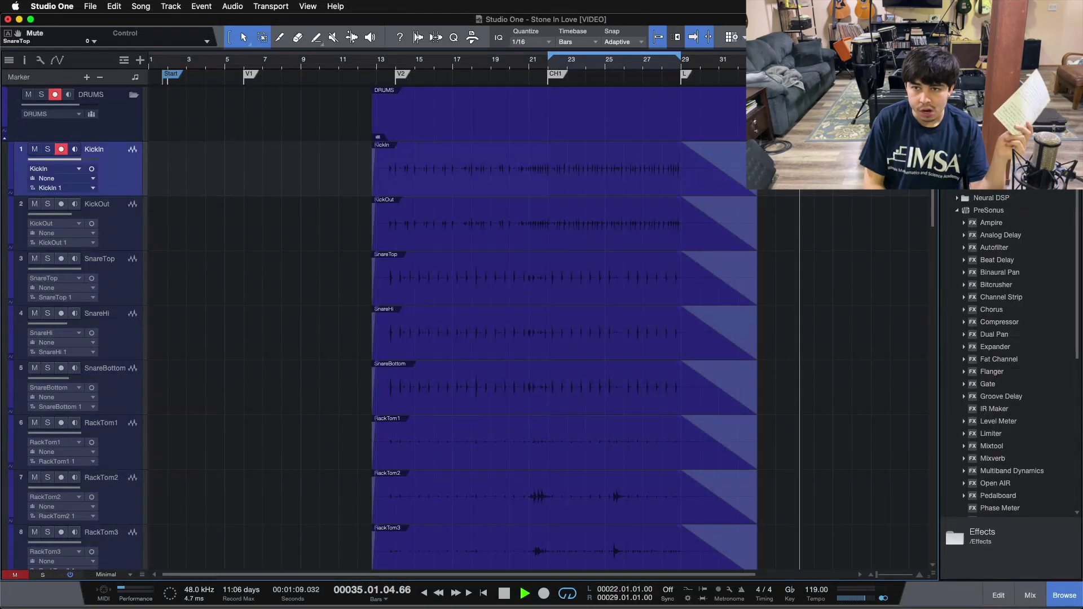
key("space")
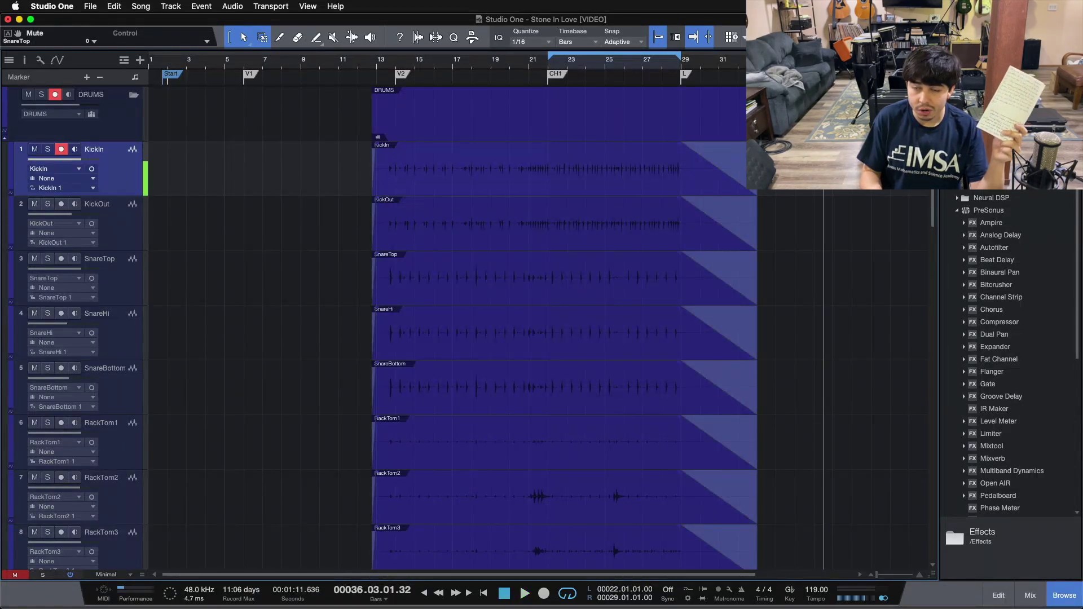
key("space")
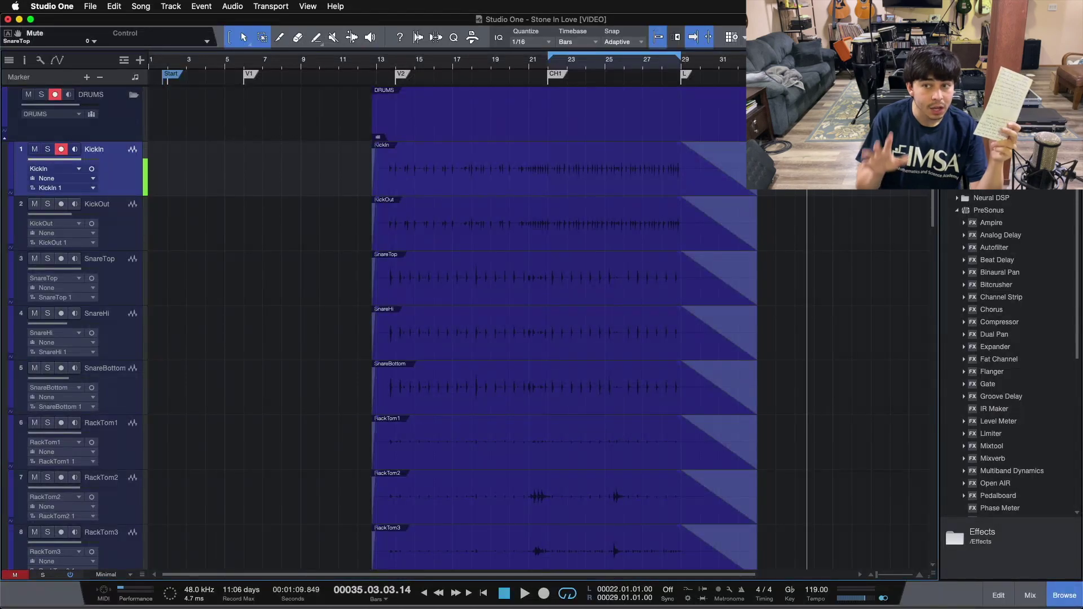
Move the playhead to the song start at bar 1 and on to the loop start at bar 22.
key("comma")
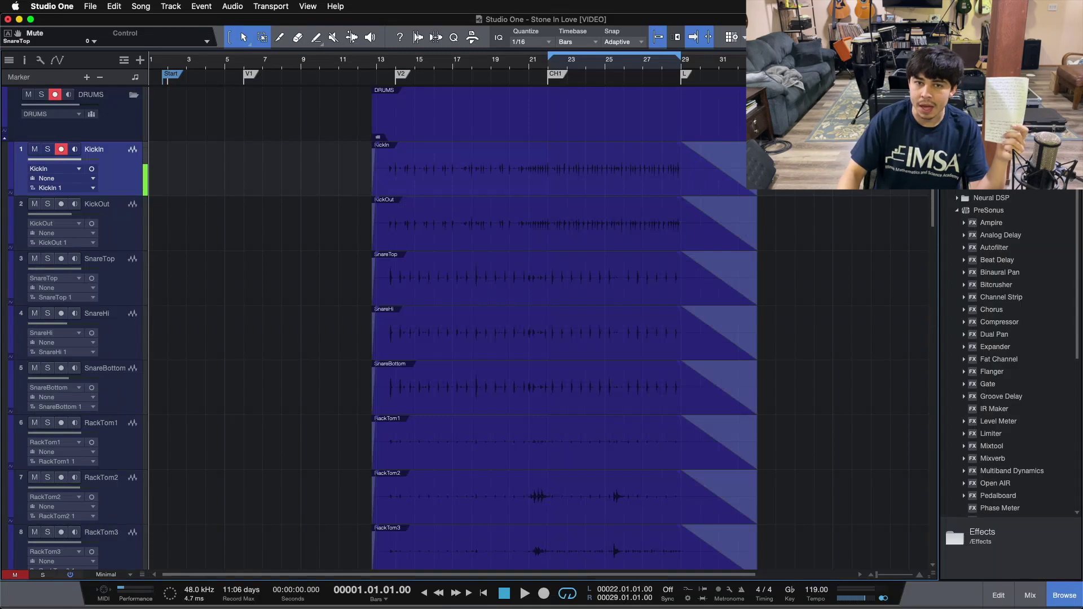
left_click(548, 64)
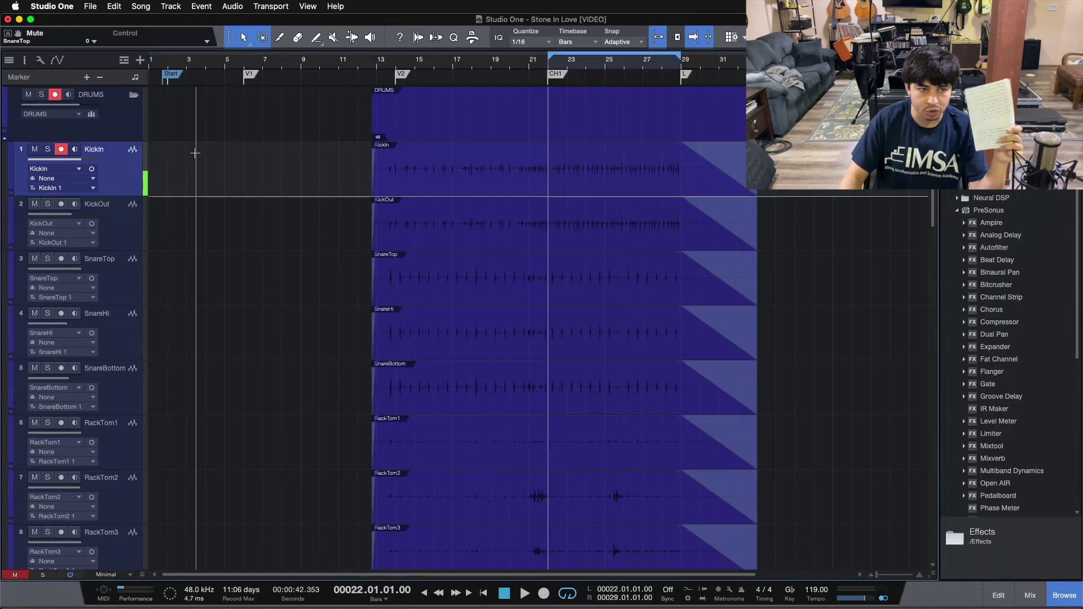
Disarm the KickIn track for recording, and switch the loop off and on several times, leaving it on.
left_click(61, 149)
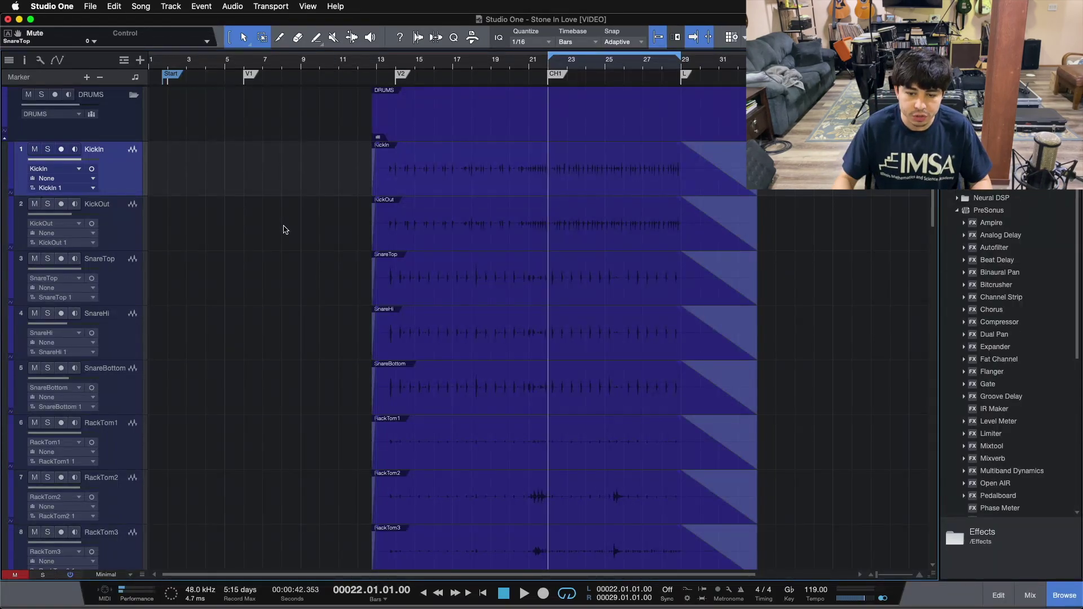
left_click(566, 593)
left_click(567, 593)
left_click(567, 594)
left_click(567, 593)
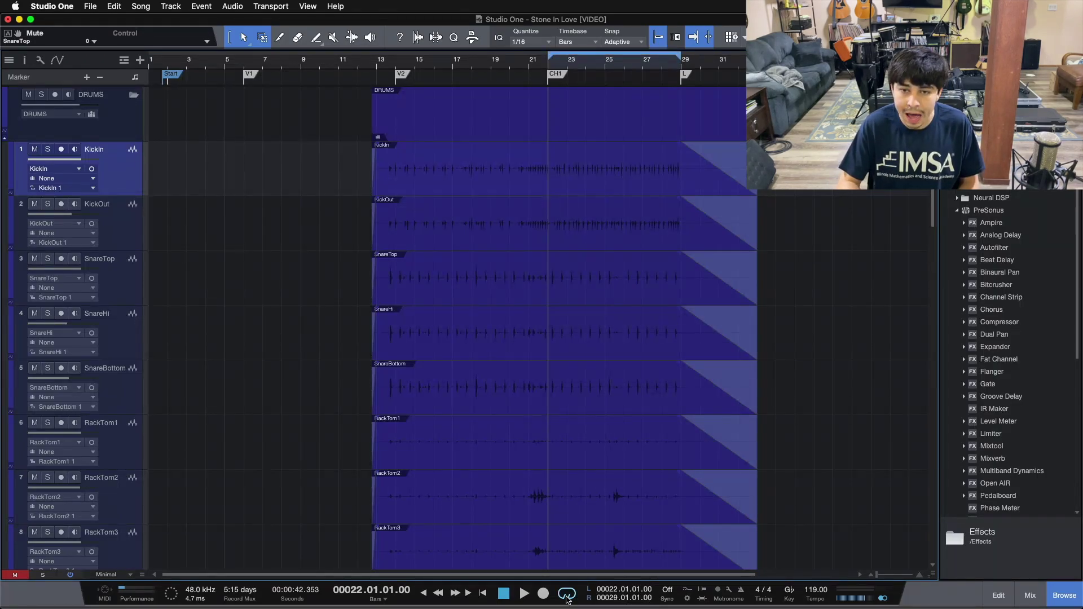
left_click(567, 596)
left_click(567, 596)
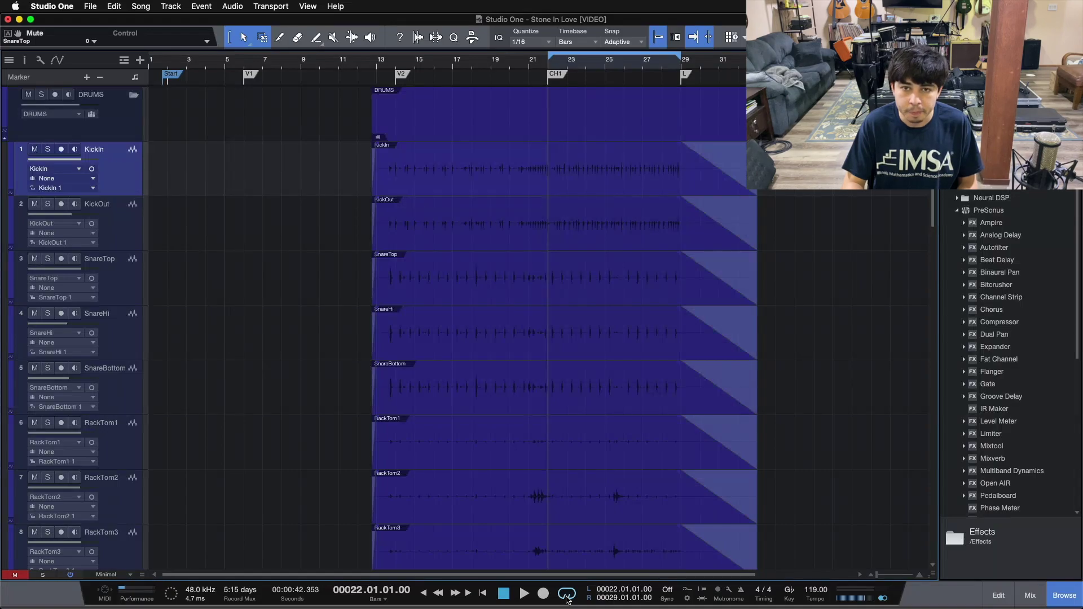
left_click(566, 596)
left_click(566, 596)
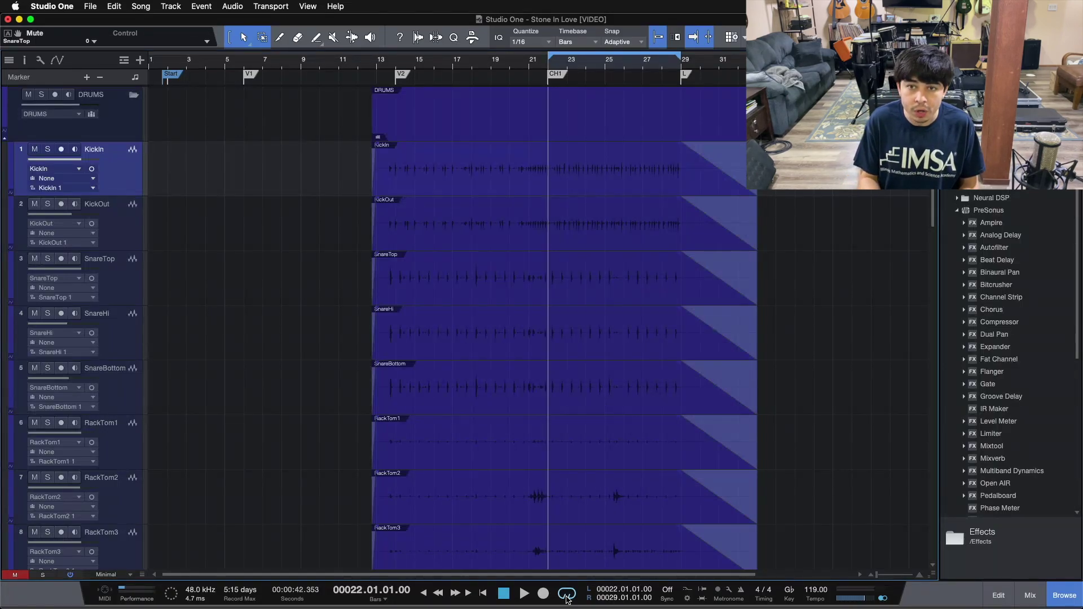
Move the playhead to the loop end at bar 29, back to the loop start at bar 22, and to the loop end again.
key("KP_2")
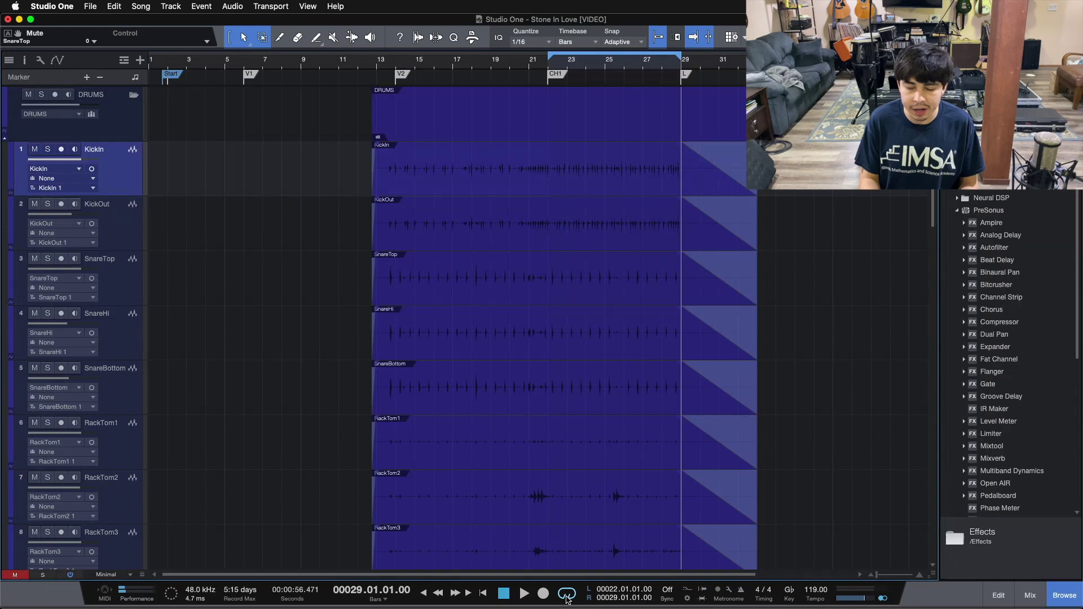
key("KP_1")
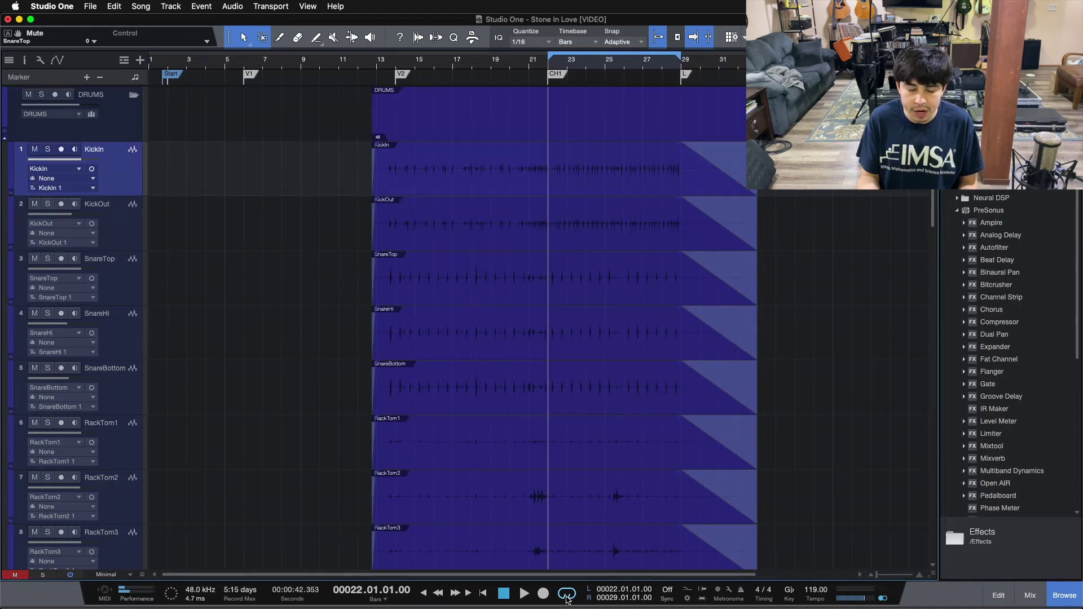
key("KP_2")
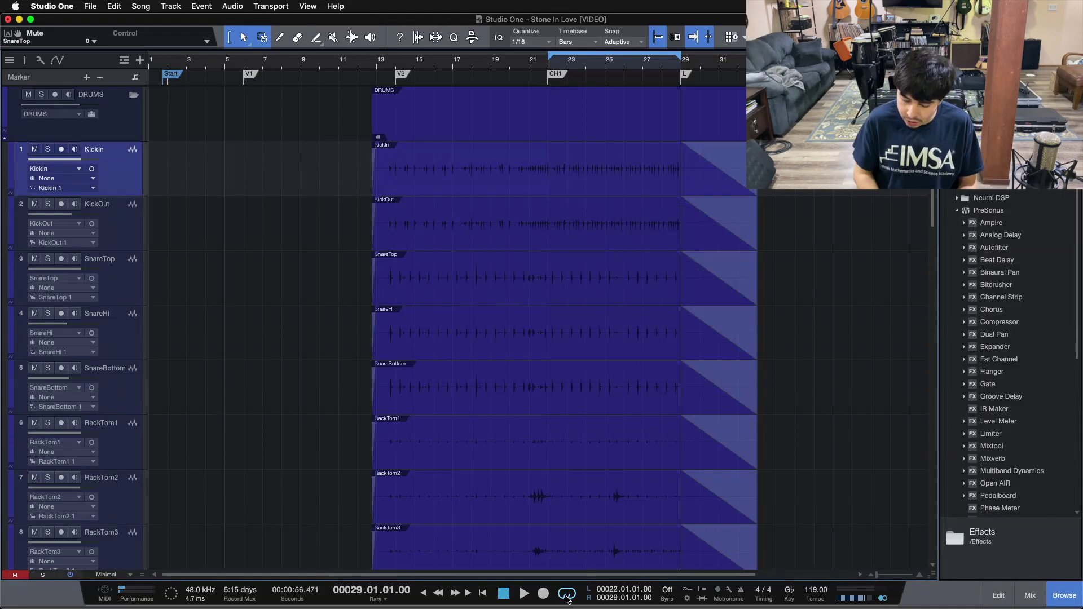
Place the playhead at bar 22 on the timeline and start and stop playback from there twice.
left_click(562, 67)
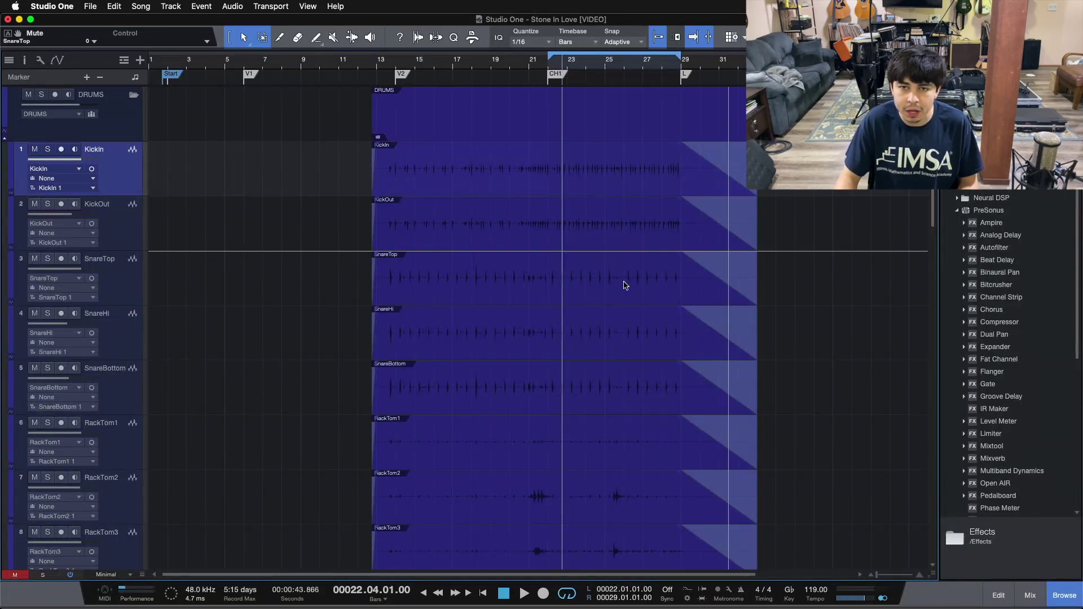
scroll(618, 59, "up", 5)
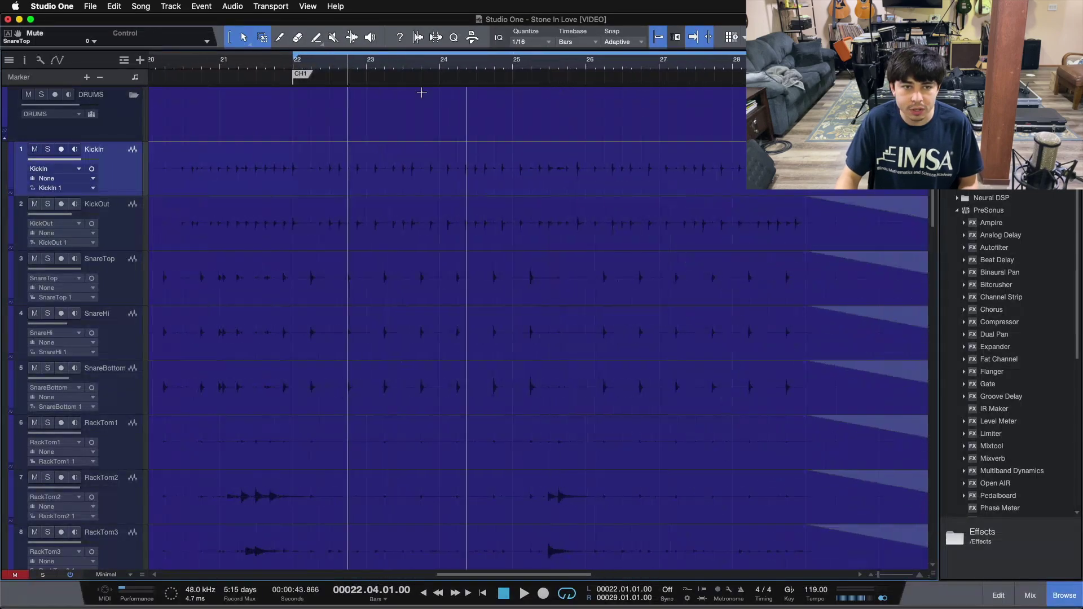
left_click(294, 69)
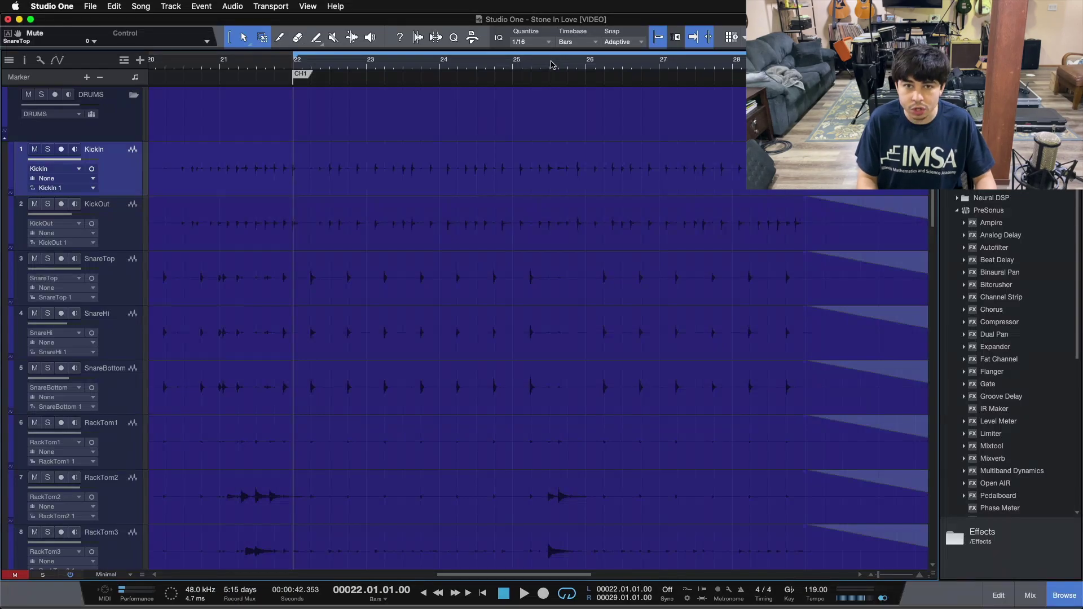
key("space")
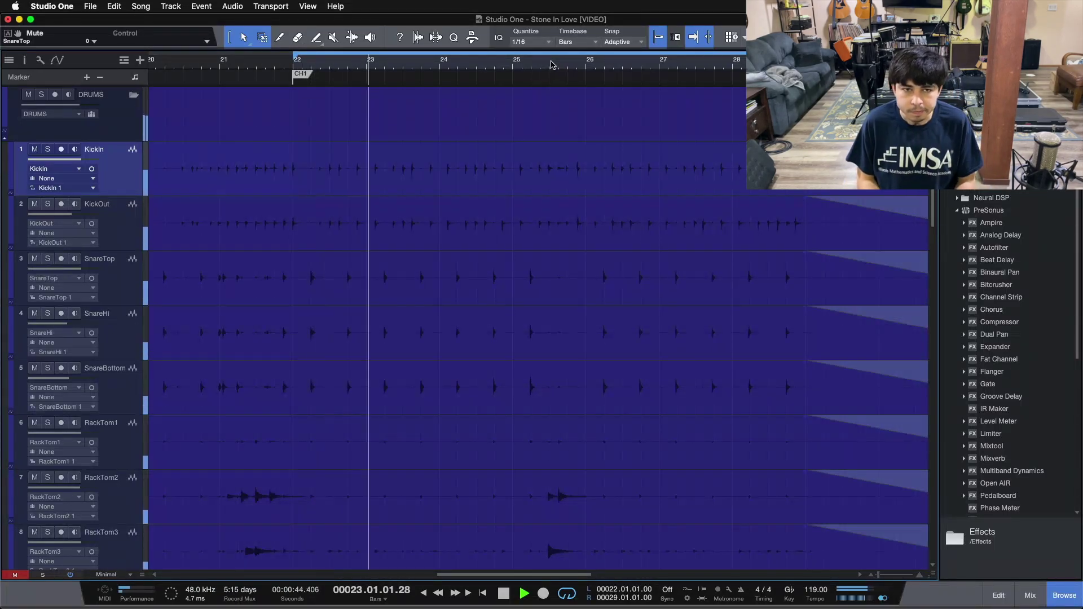
key("space")
key("space")
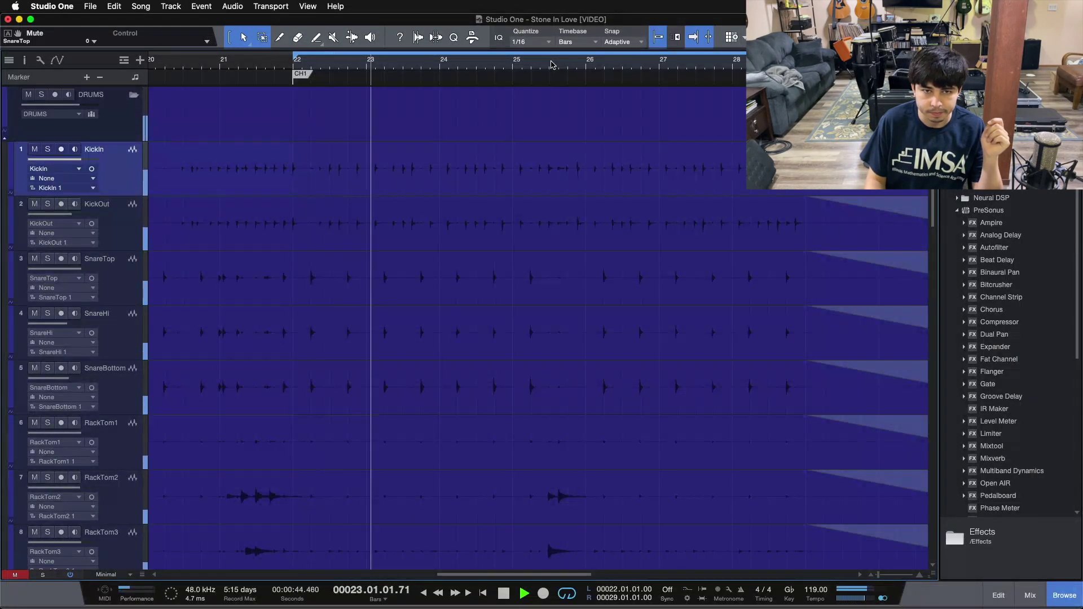
key("space")
Start playback, jump to the loop end at bar 29, stop, and place the playhead at bar 24.
key("space")
key("KP_2")
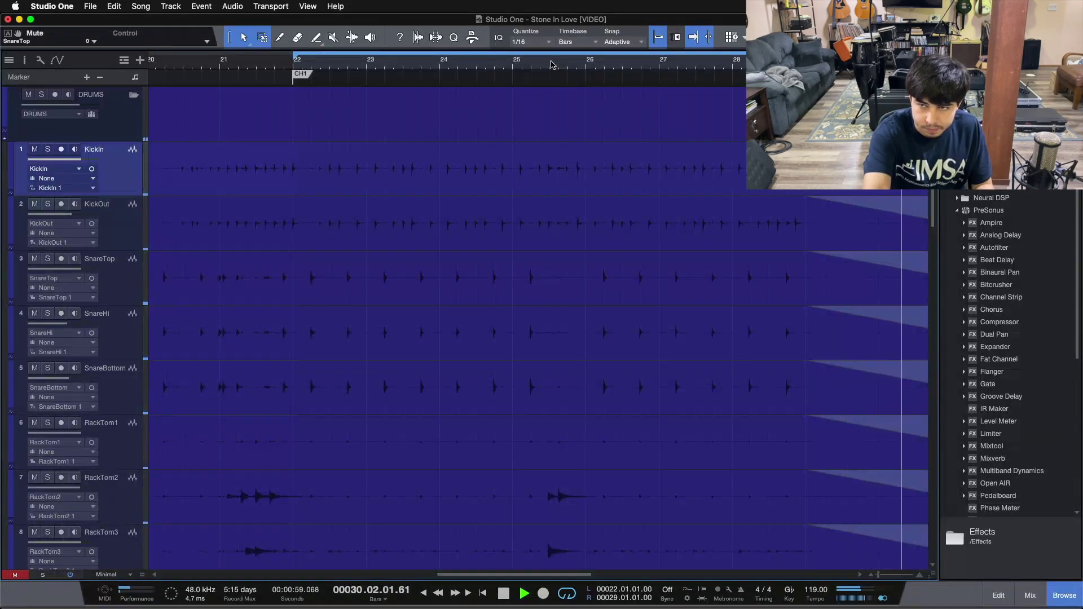
key("space")
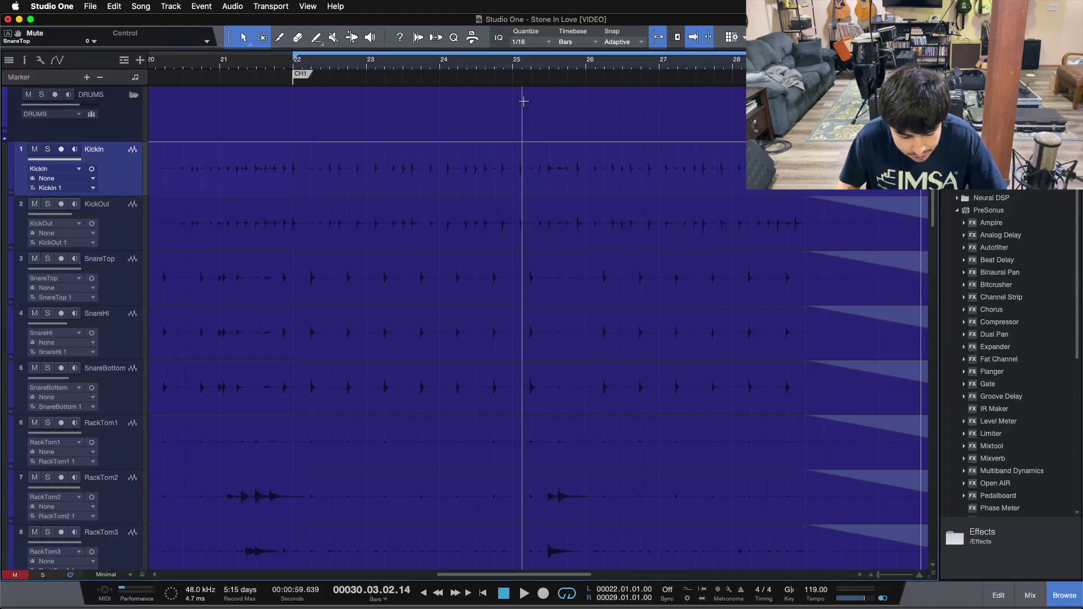
left_click(447, 79)
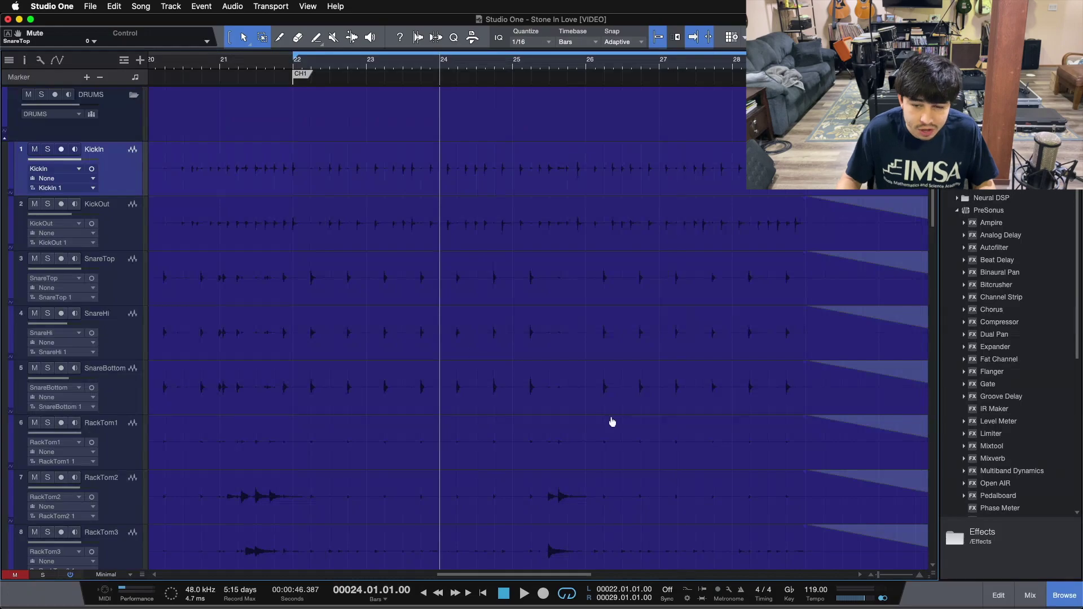
Show and hide the mixer console repeatedly, leaving it hidden.
left_click(1029, 597)
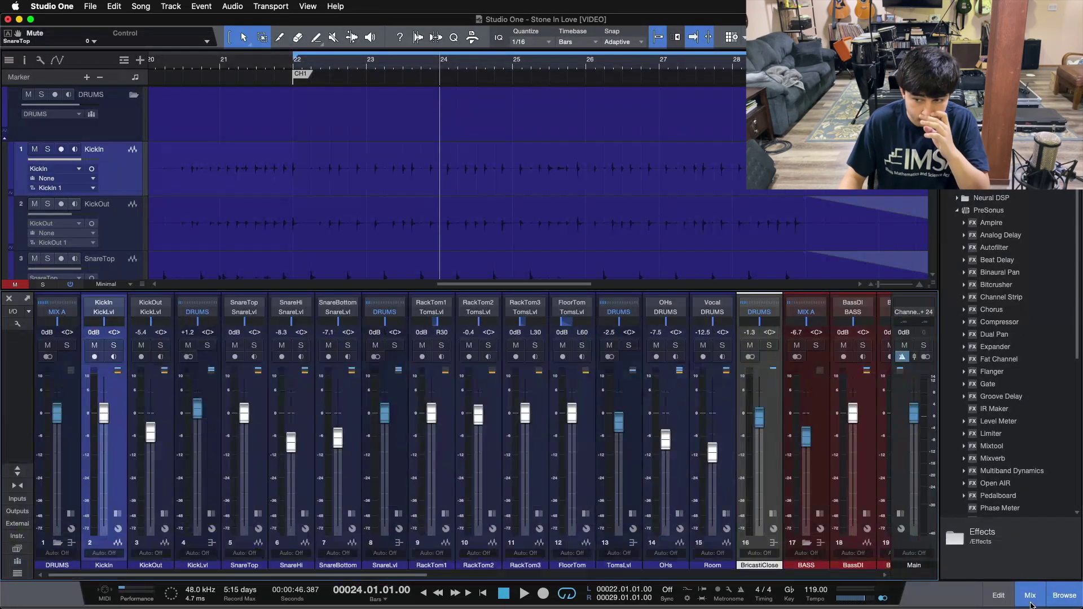
left_click(1030, 599)
key("F3")
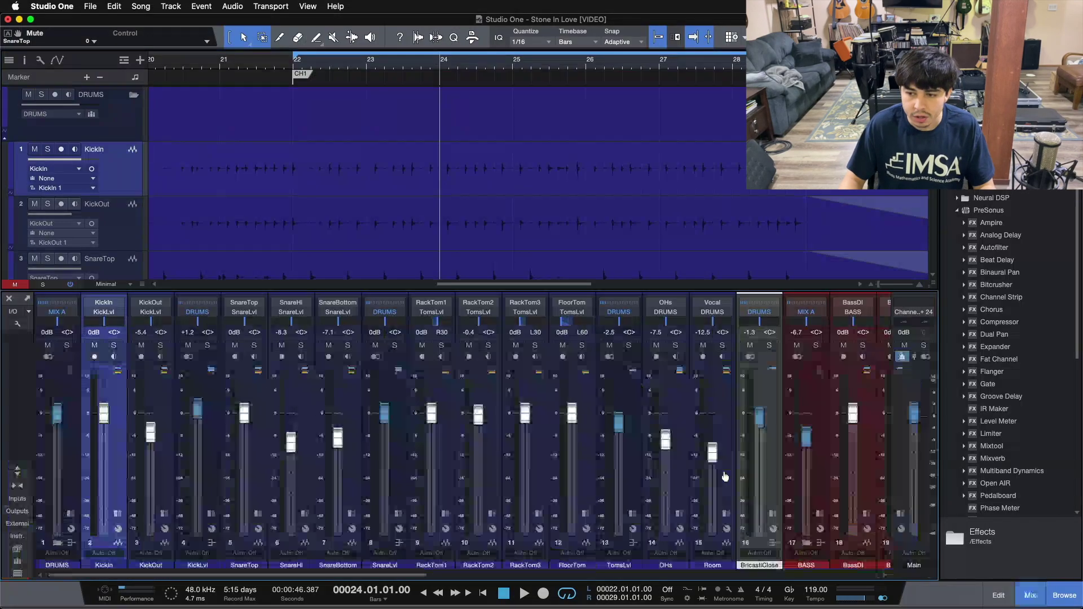
key("F3")
key("F3")
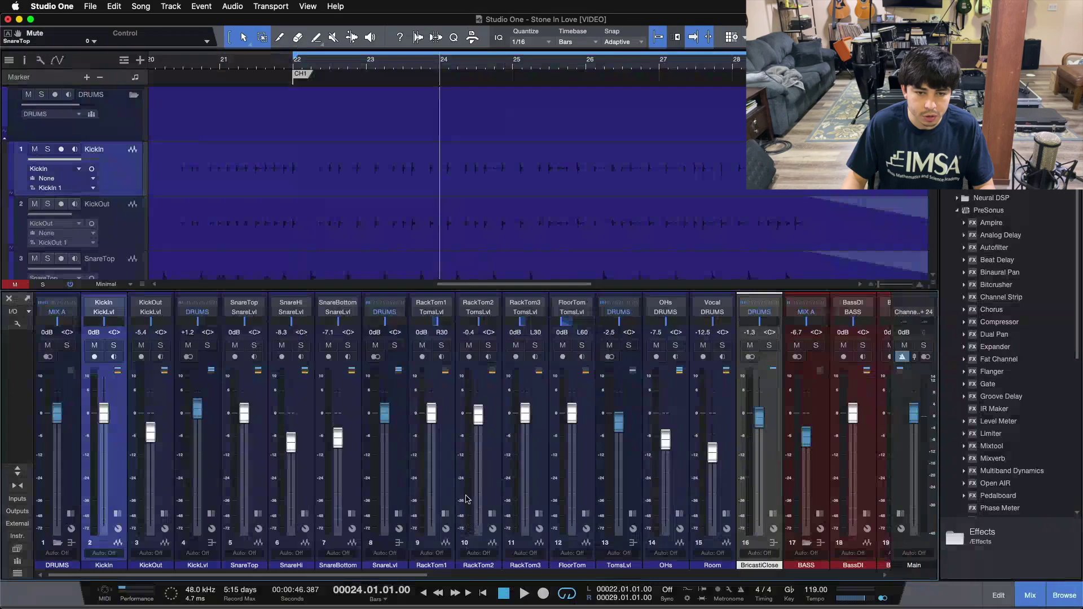
key("F3")
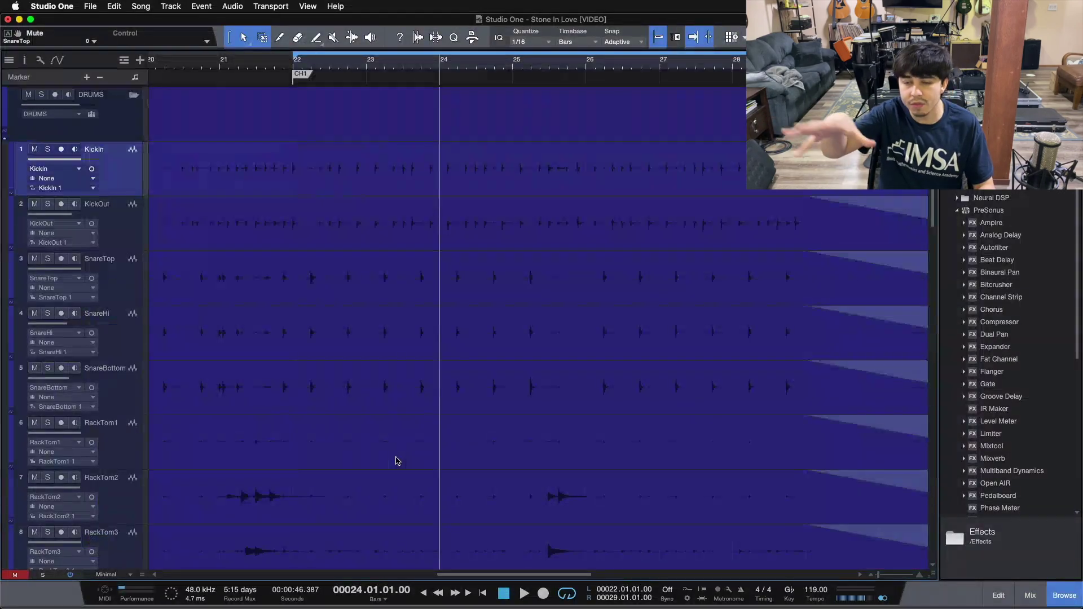
key("F3")
key("F3")
key("F3")
key("F3")
key("F3")
key("F3")
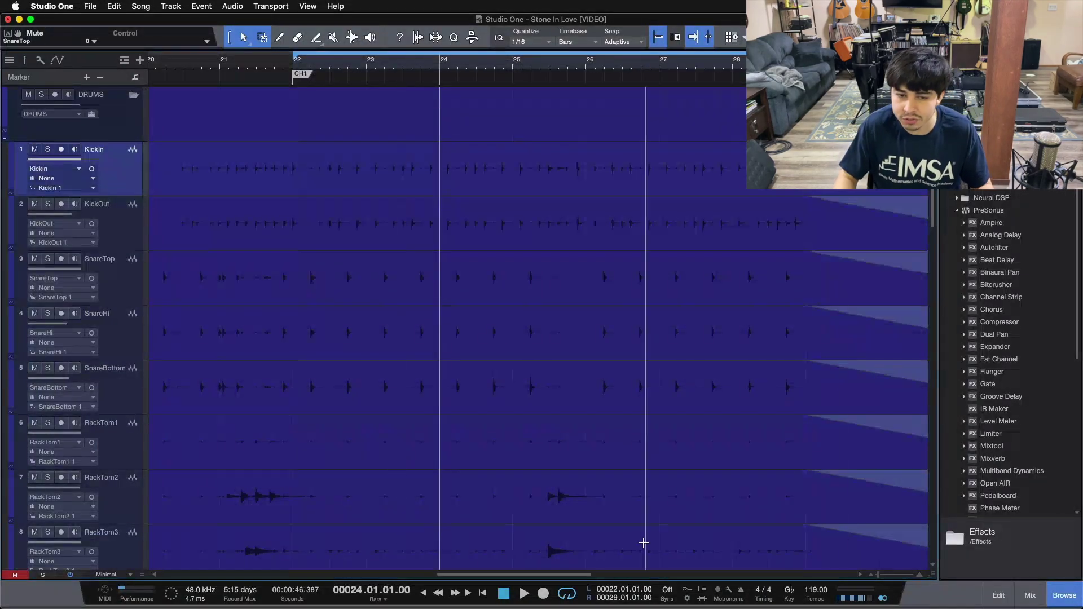
left_click(1030, 596)
left_click(1030, 601)
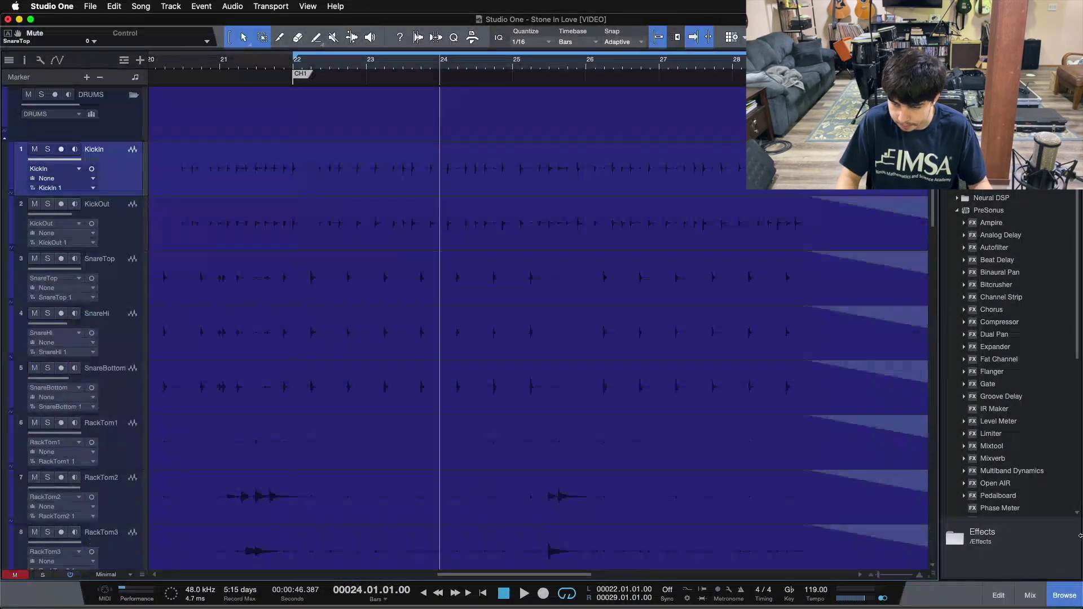
left_click(1035, 601)
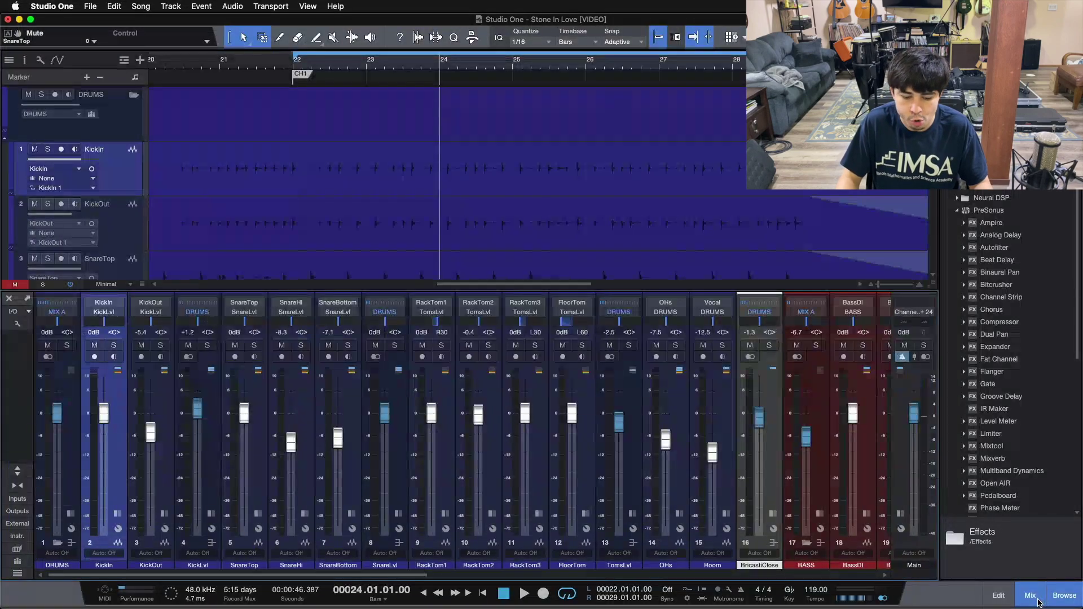
left_click(1037, 601)
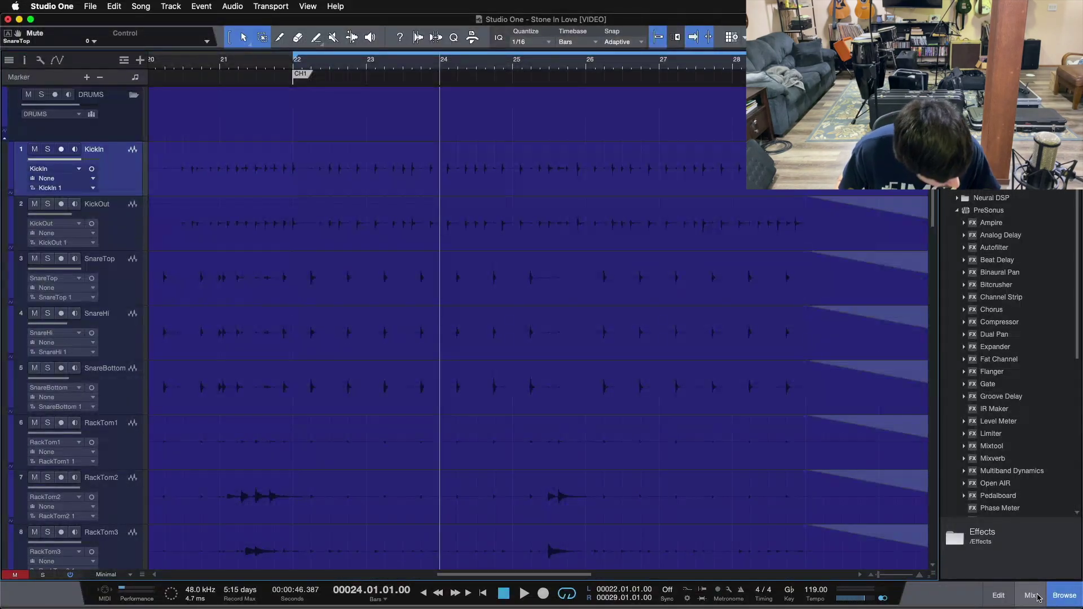
Switch the arrangement several times between the whole-song overview with all tracks and the close zoom around bars 20–28.
key("shift+f")
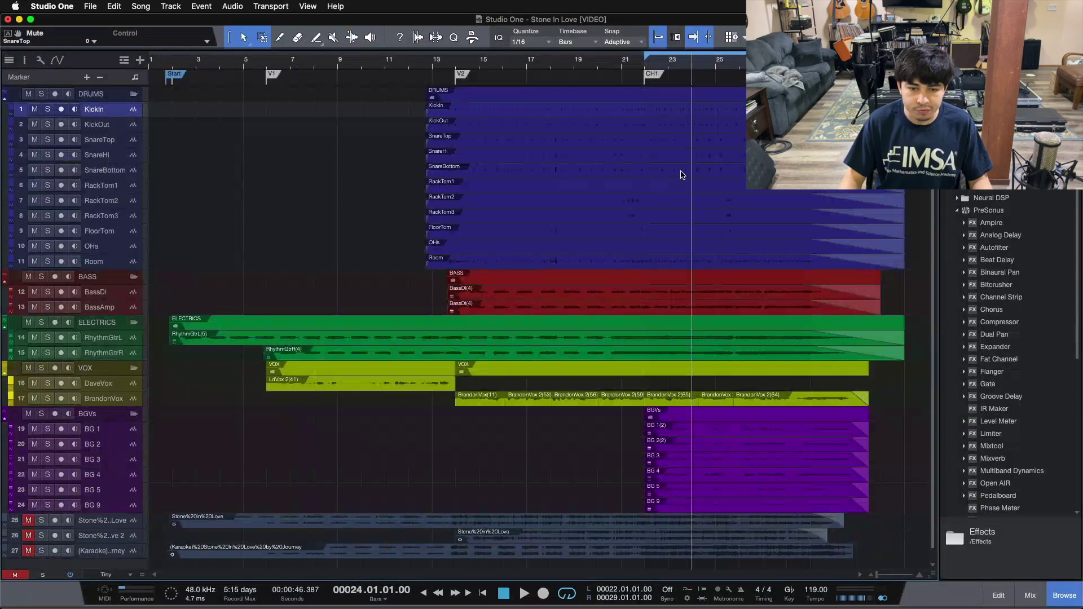
key("alt+z")
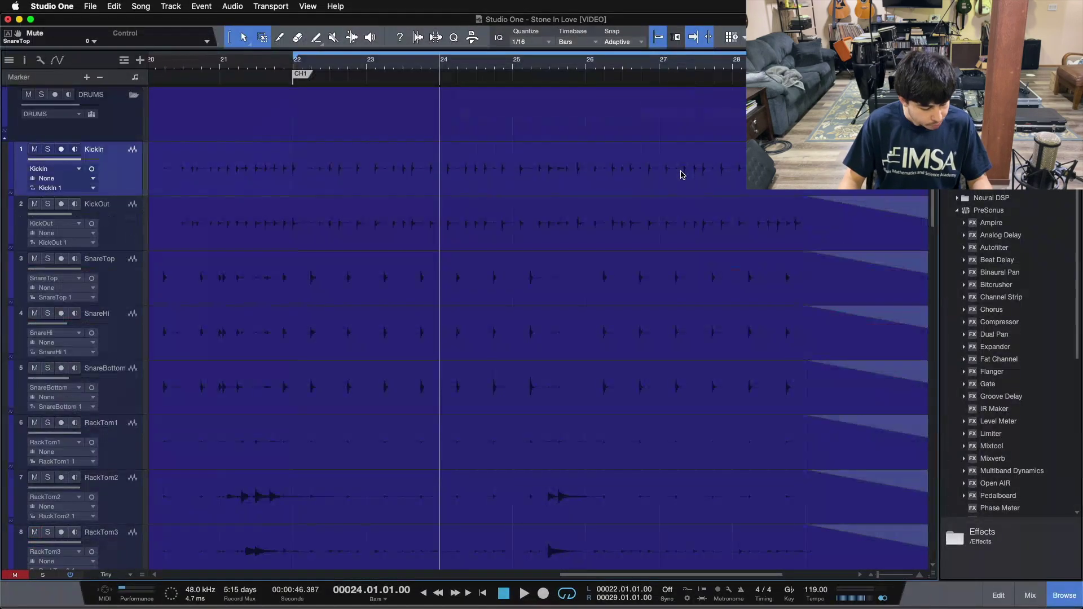
key("shift+f")
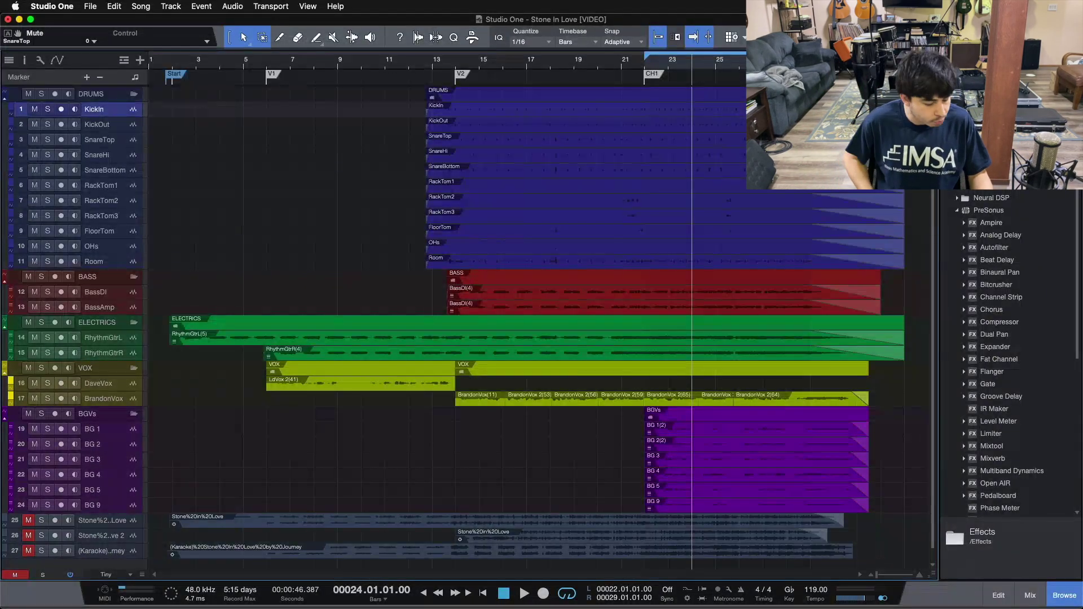
key("z")
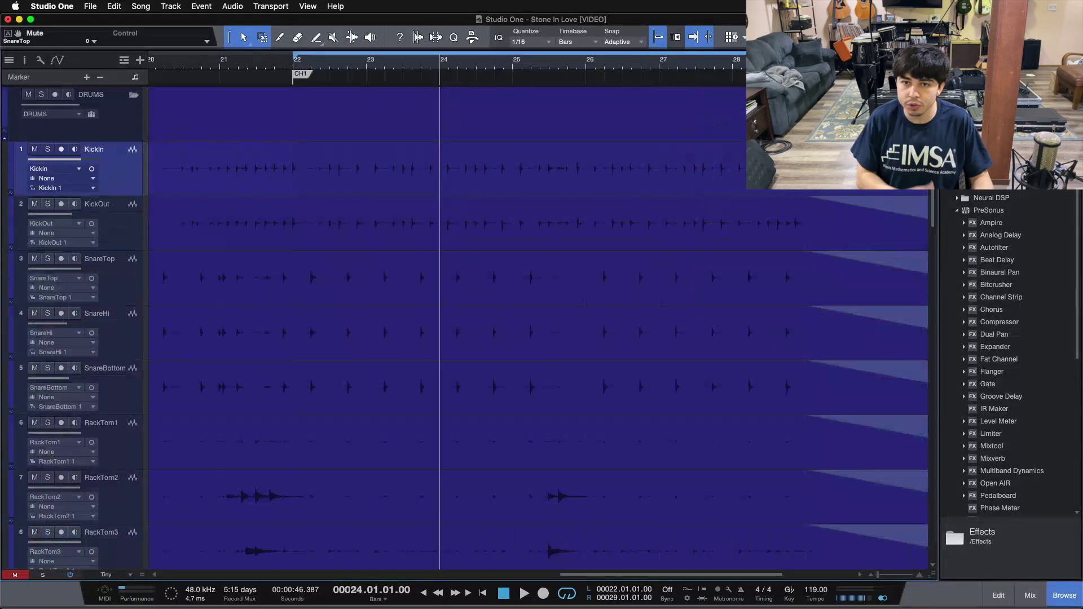
key("z")
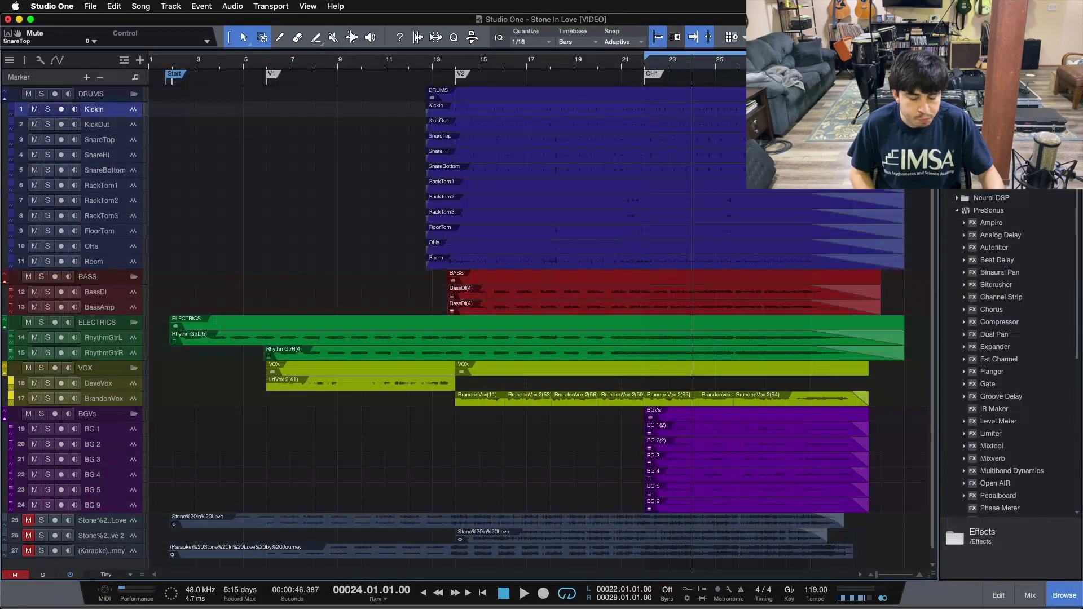
key("z")
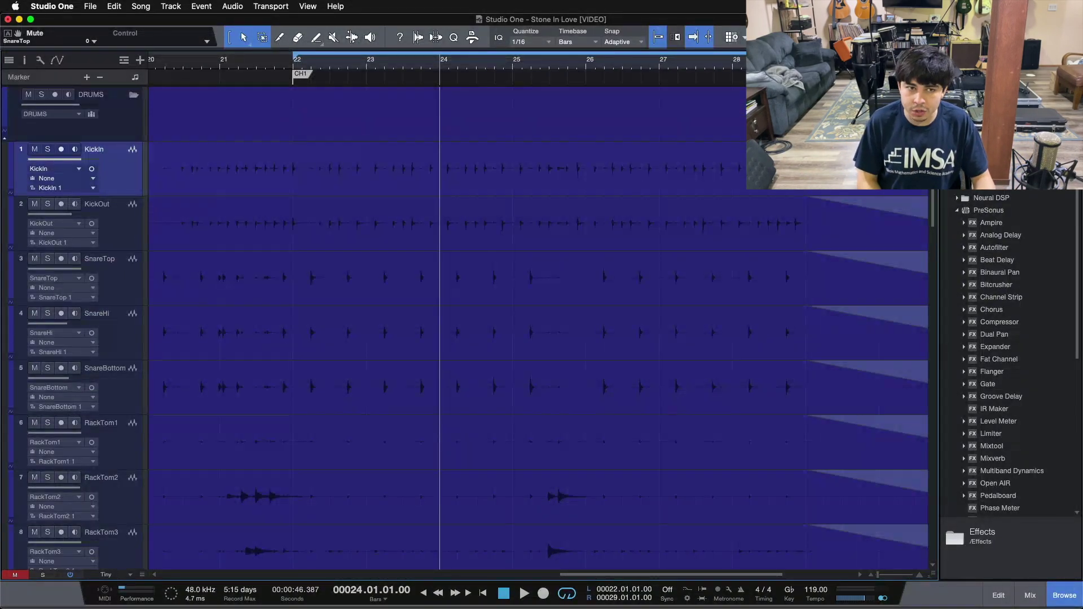
key("z")
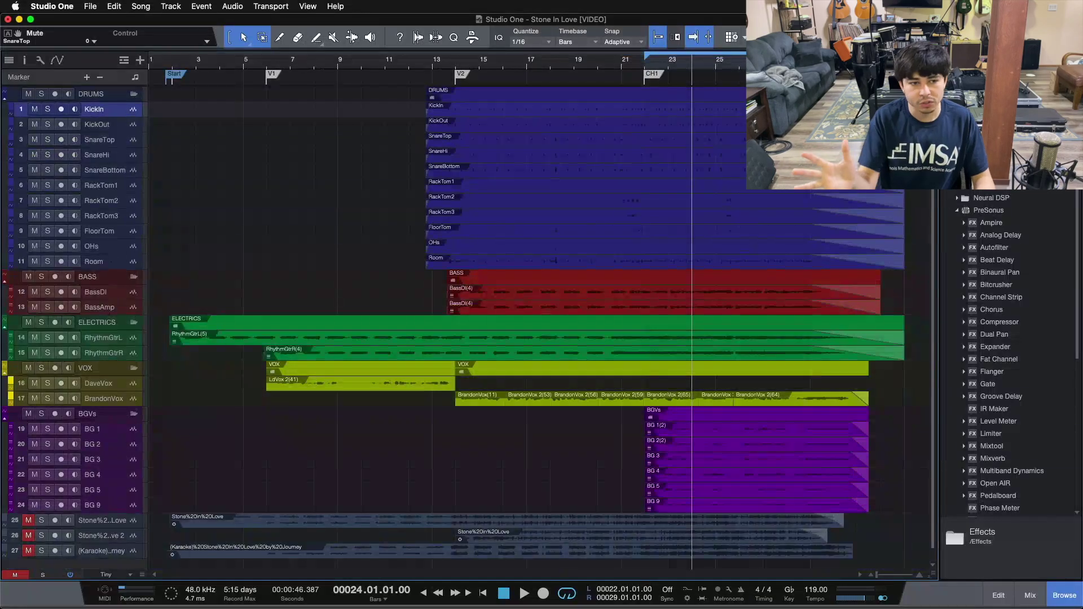
key("z")
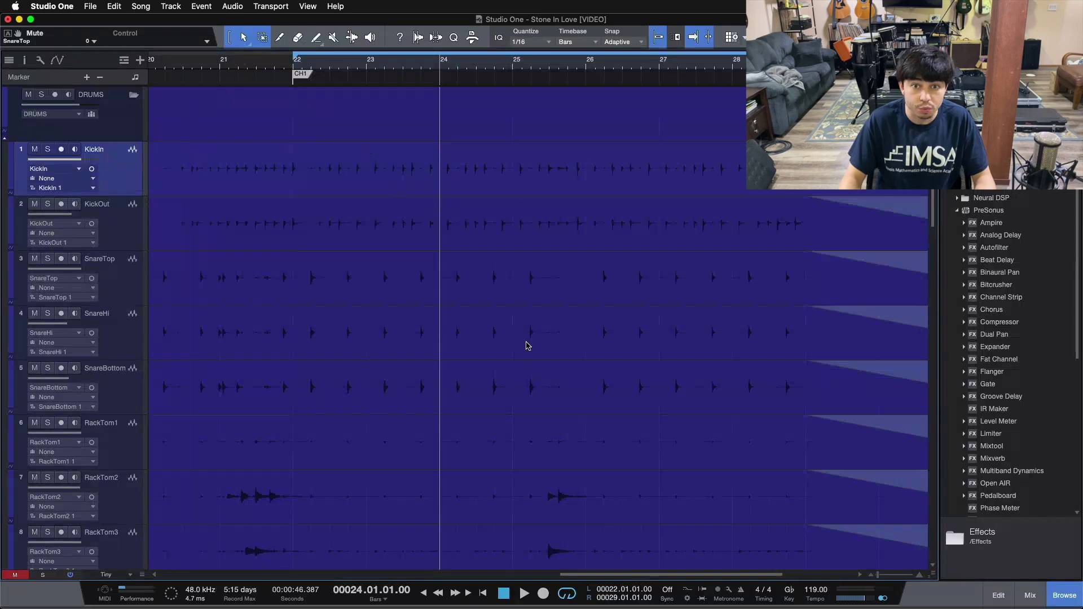
Zoom in closely around bar 25, switch to the whole-song overview, and return to a closer view of bars 20–28.
key("e")
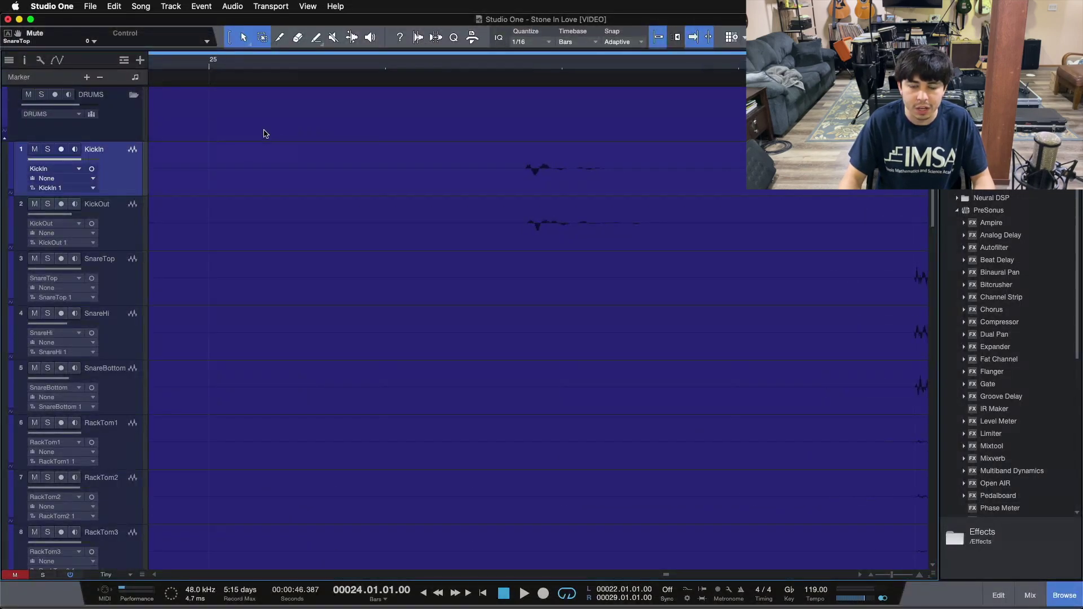
key("z")
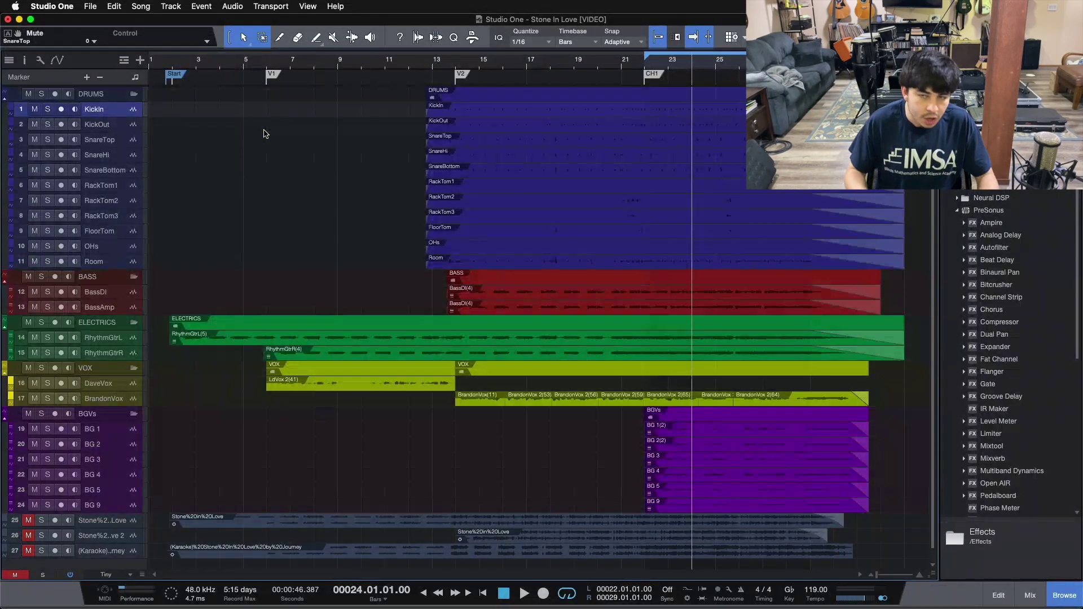
key("z")
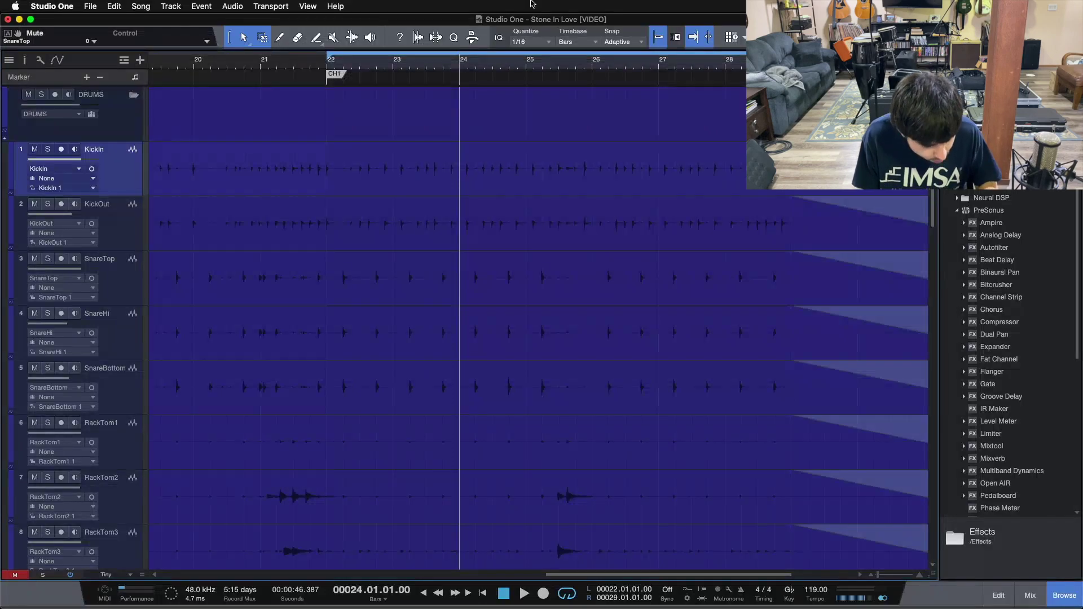
Show the mixer console below the arrangement.
key("F3")
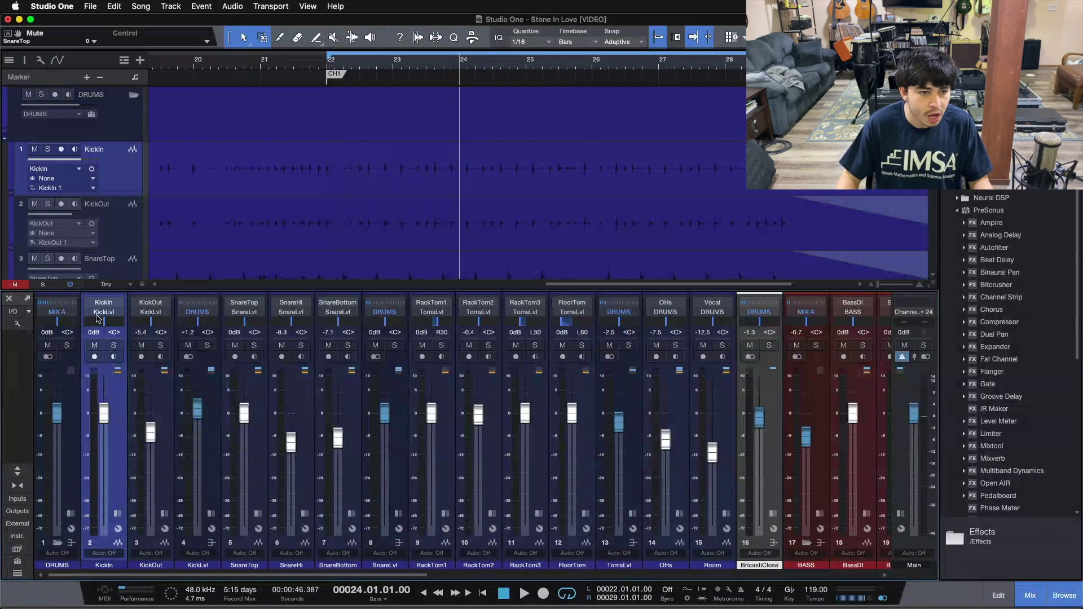
Lower the DRUMS fader to -8.0 dB and reset it to 0 dB, and repeat the reset from -∞.
left_click_drag(57, 412, 61, 443)
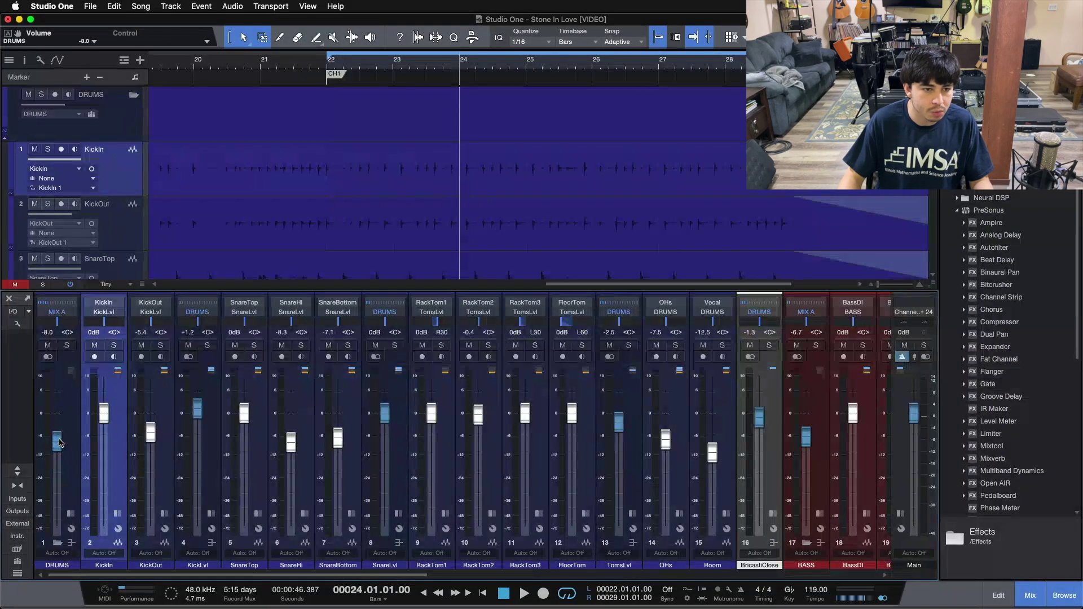
left_click(70, 391)
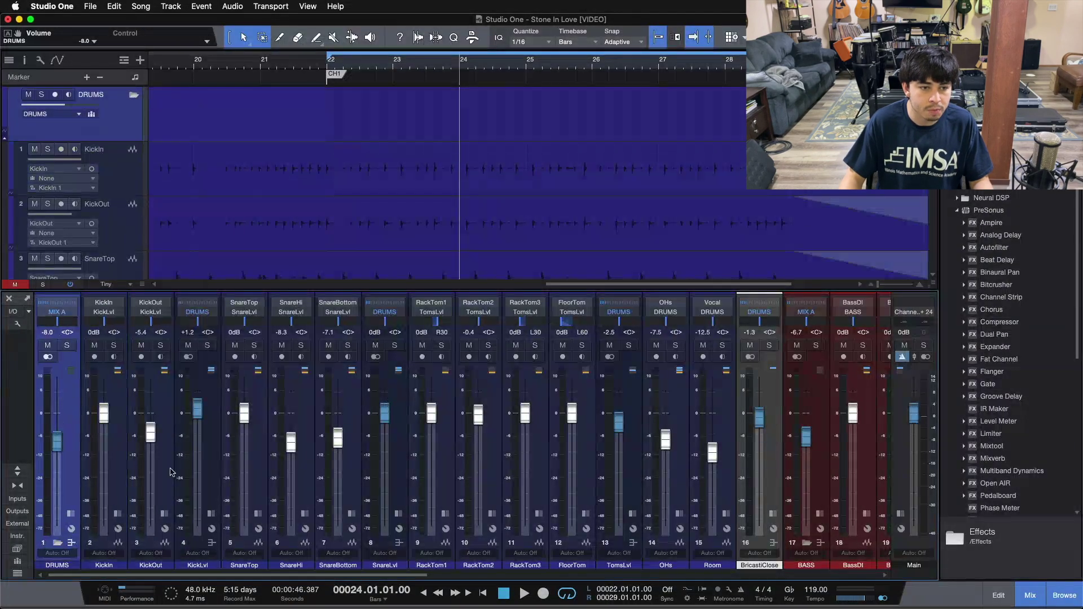
left_click(57, 439, "alt")
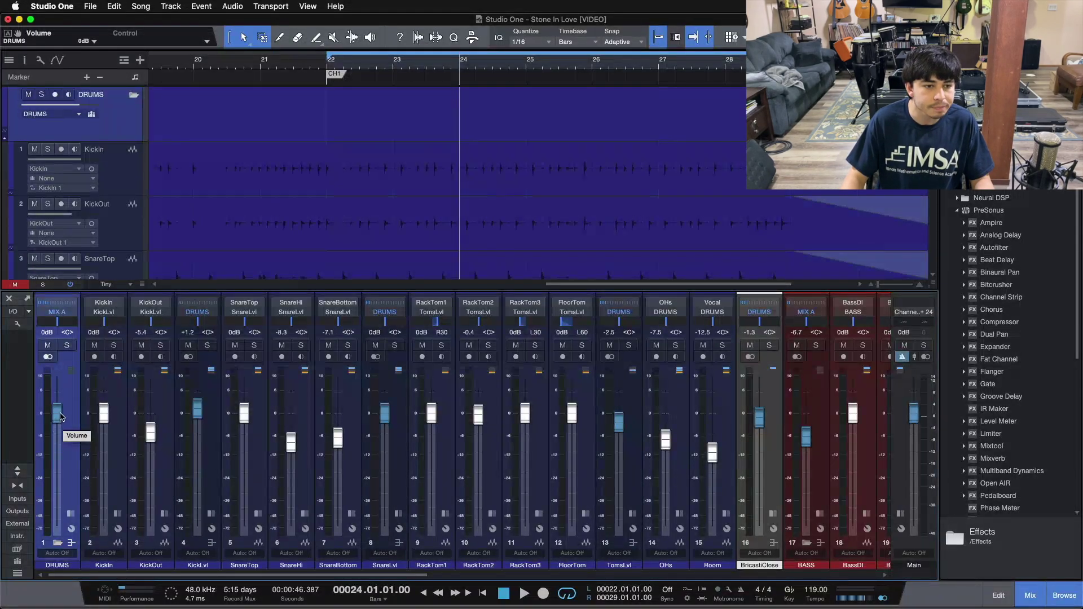
right_click(59, 415)
key("Escape")
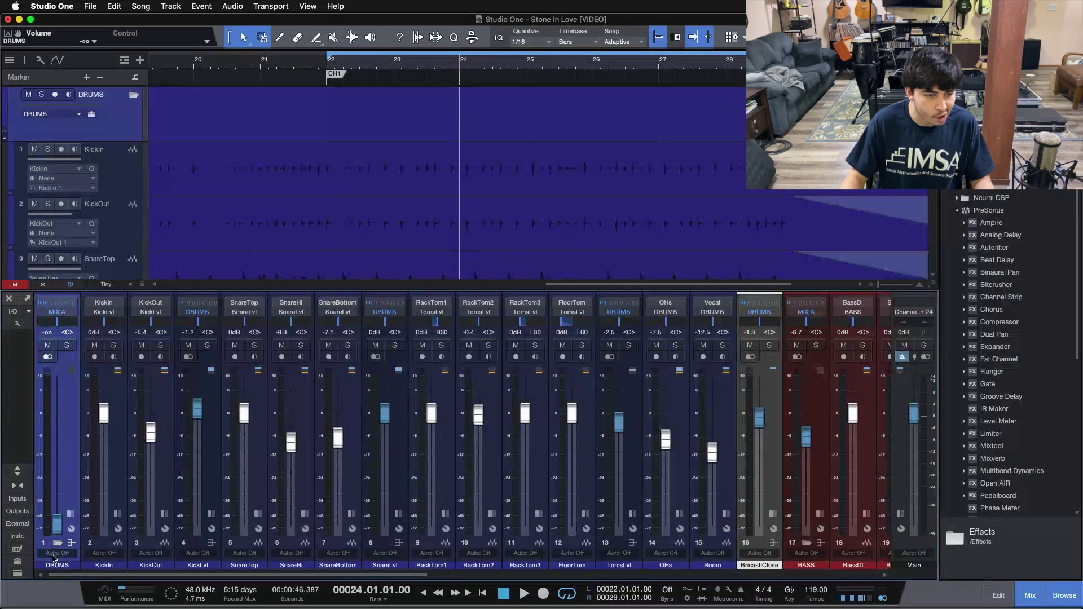
left_click(59, 522, "alt")
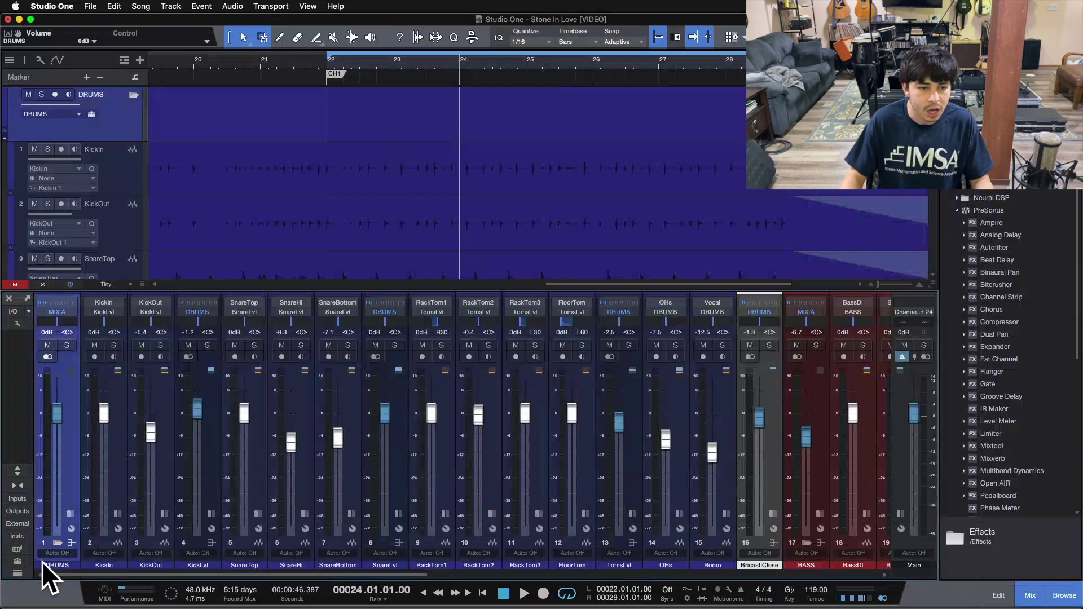
Lower the VOX fader slightly to -0.1 dB and restore it to 0 dB.
scroll(380, 513, "right", 15)
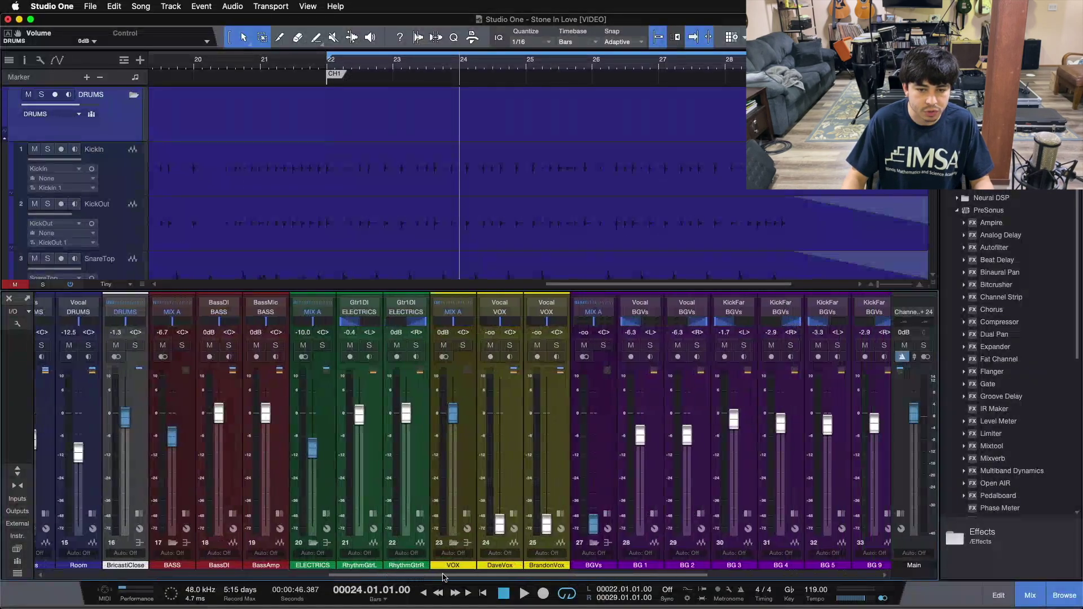
left_click_drag(446, 414, 445, 415)
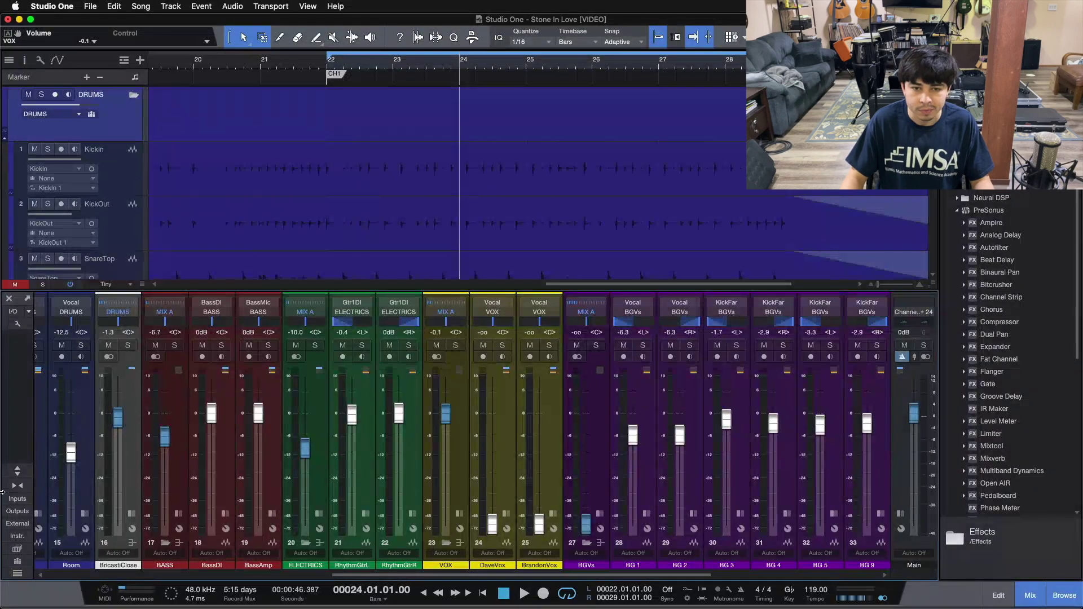
key("super+z")
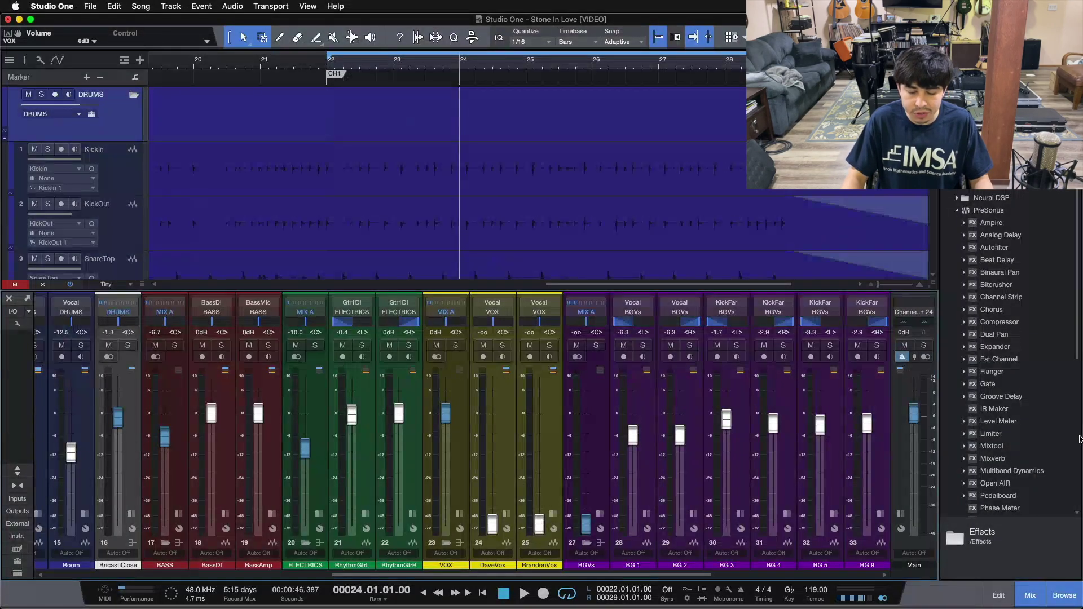
Switch the two individual vocal channel faders beside VOX between 0 dB and -∞, leaving both at -∞.
left_click_drag(679, 575, 743, 574)
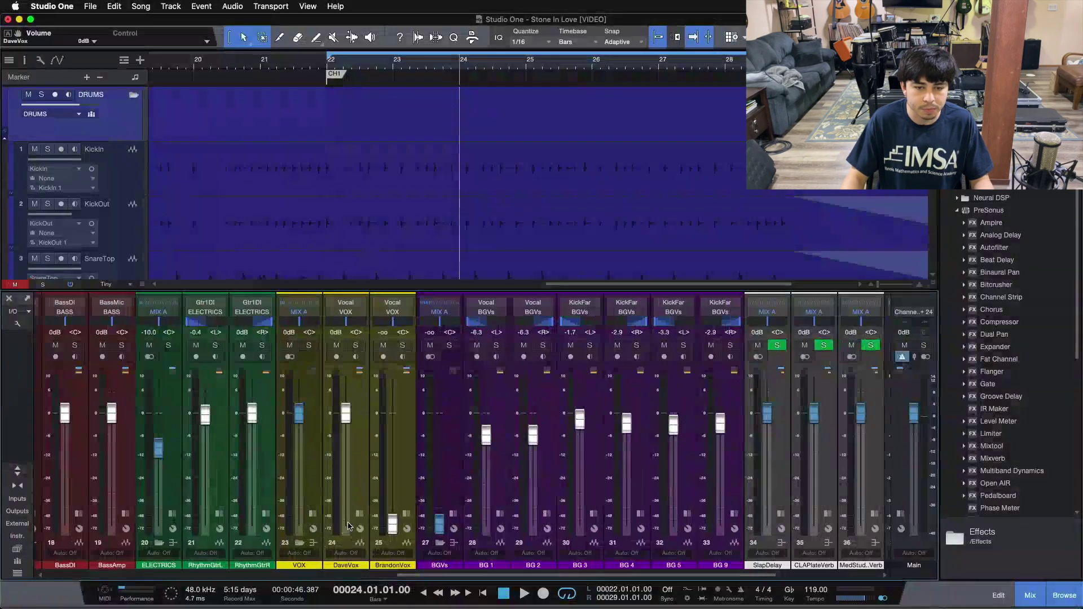
left_click_drag(392, 525, 345, 525)
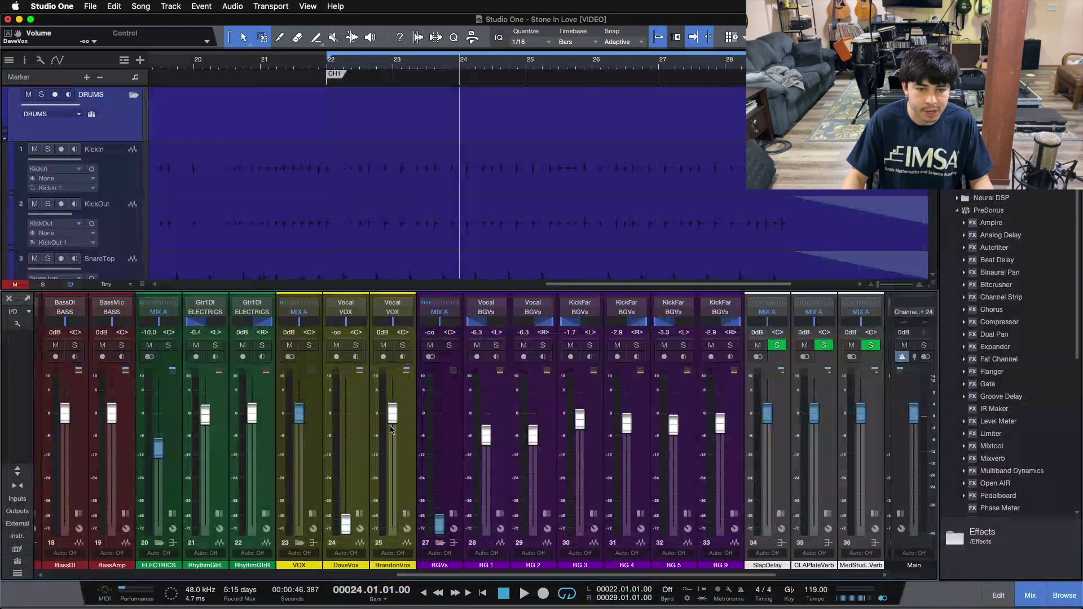
key("super+z")
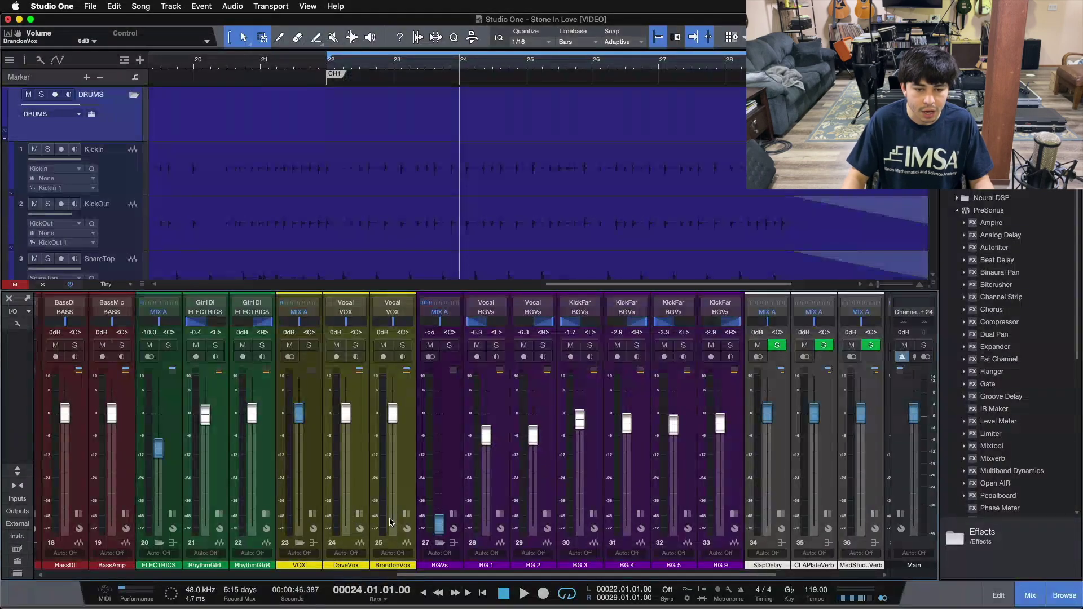
left_click_drag(392, 413, 393, 525)
left_click_drag(346, 414, 345, 525)
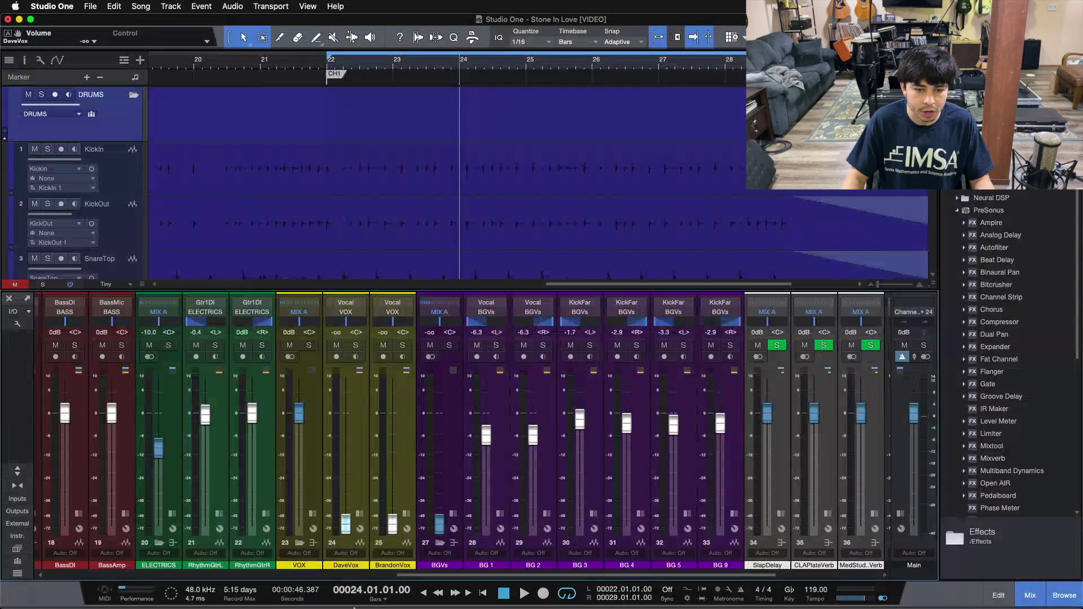
Select the mixer channels from RackTom1 through FloorTom and hide the mixer console.
left_click_drag(418, 572, 2, 547)
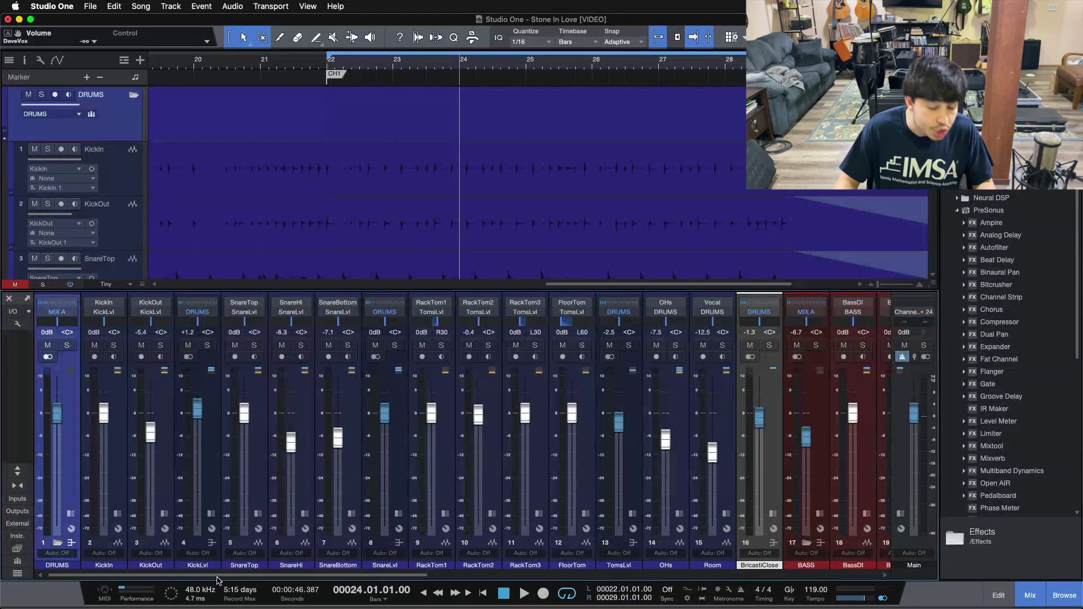
left_click(449, 476)
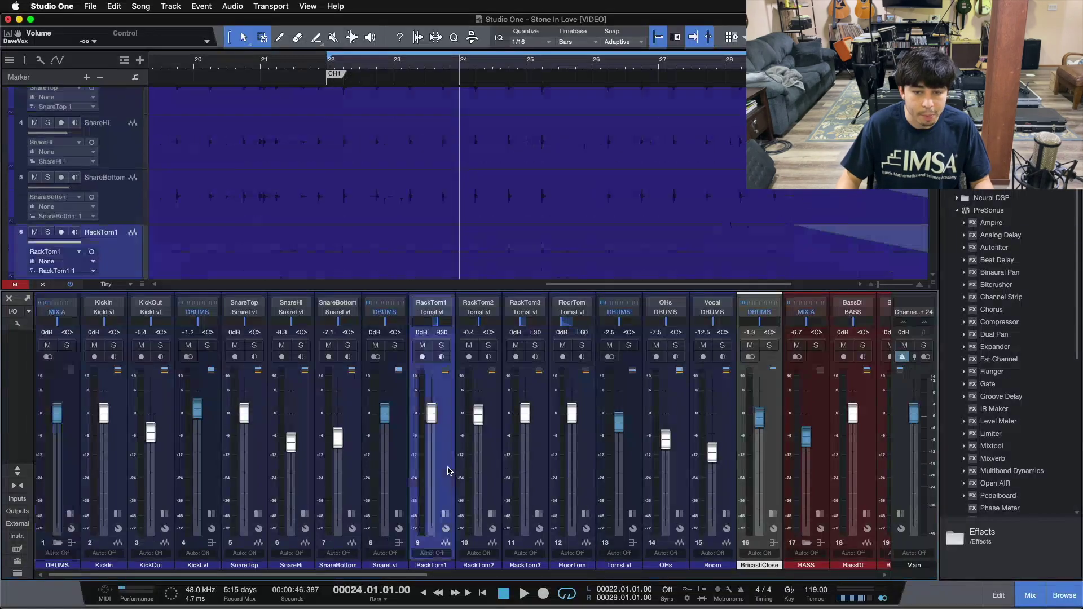
left_click(588, 452, "shift")
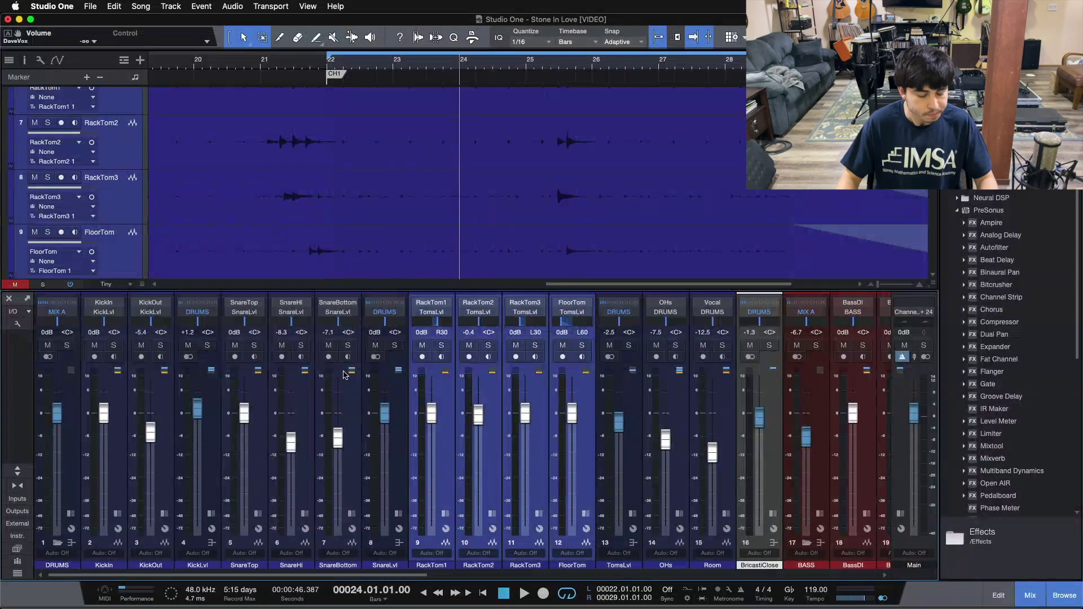
key("F3")
Group the tracks from RackTom1 through FloorTom under the name TOMS.
scroll(346, 381, "up", 3)
left_click(130, 264)
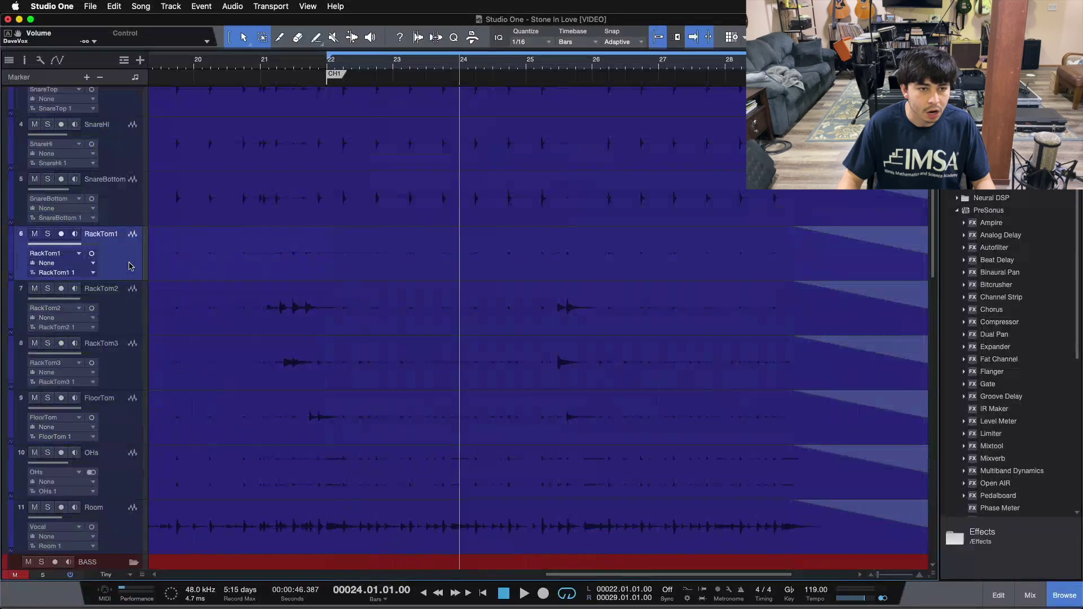
left_click(128, 424, "shift")
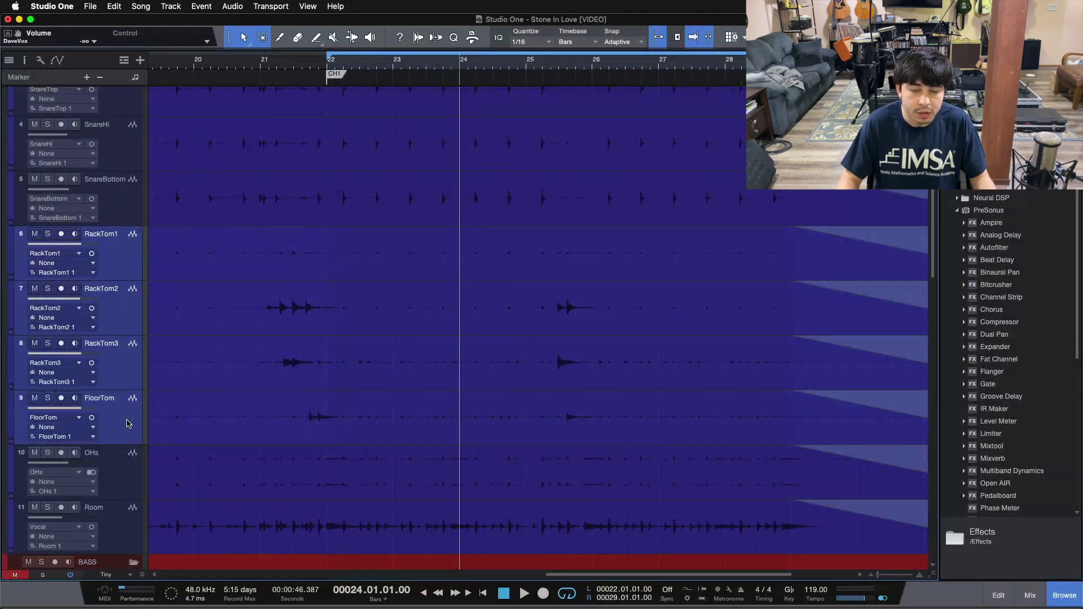
key("super+g")
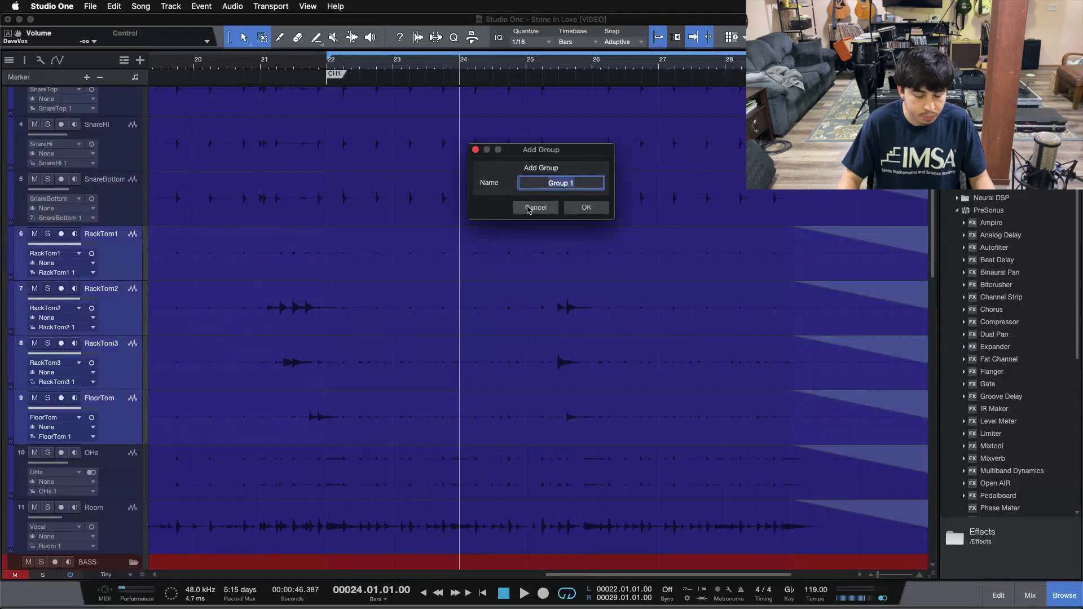
type("TOMS")
key("Return")
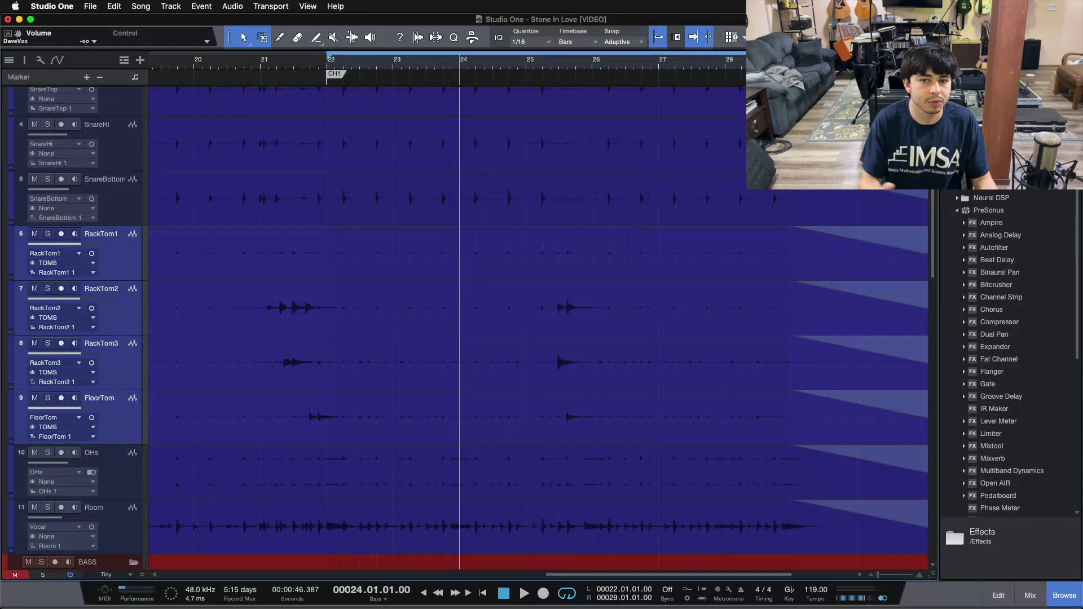
Select only RackTom1, move its fader briefly in the mixer, reset it to 0 dB and hide the console.
left_click(129, 234)
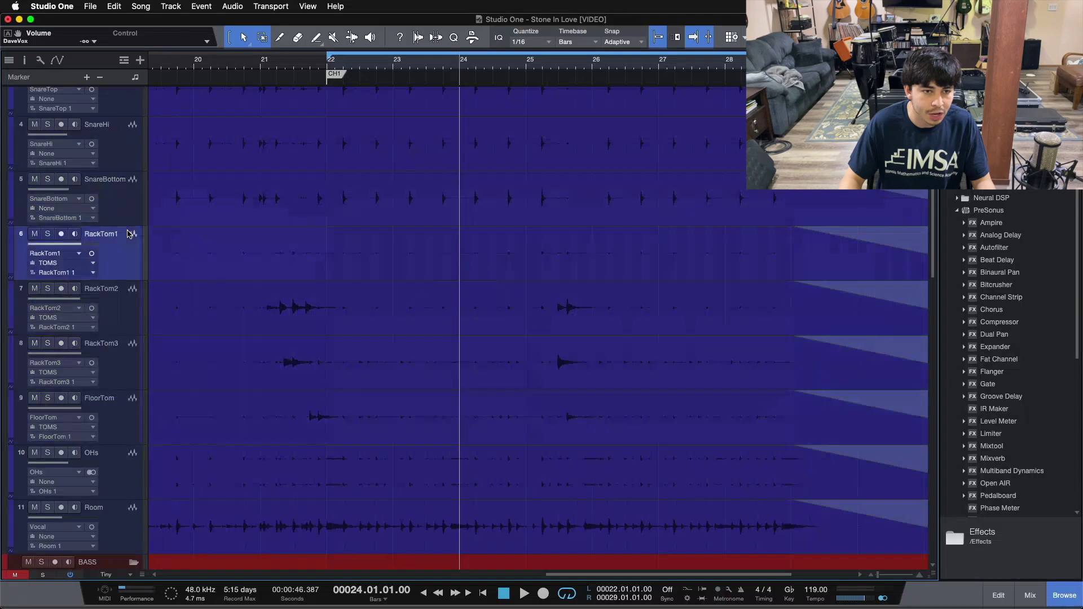
key("F3")
left_click_drag(432, 419, 434, 424)
left_click(432, 419, "alt")
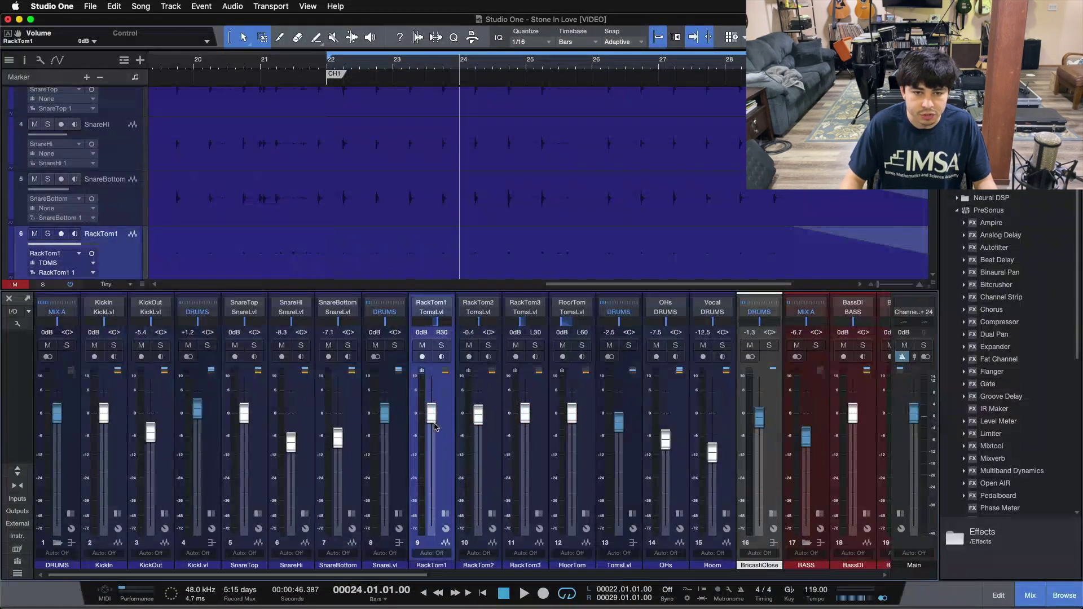
key("F3")
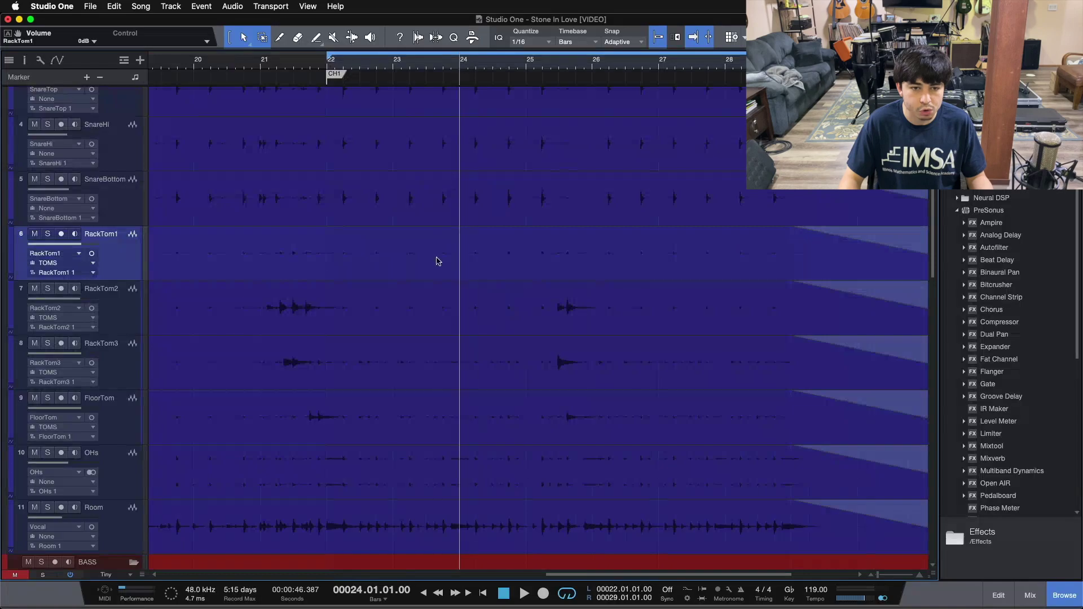
Undo the TOMS grouping and select the RackTom1 and RackTom2 tracks individually.
left_click_drag(284, 71, 321, 74)
scroll(874, 334, "up", 4)
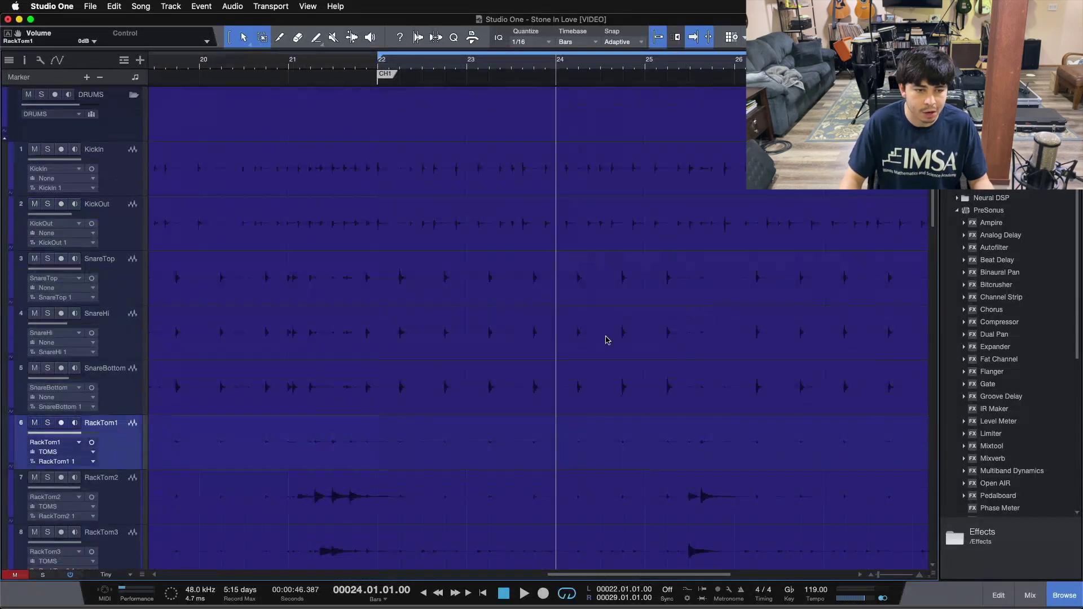
scroll(361, 293, "down", 4)
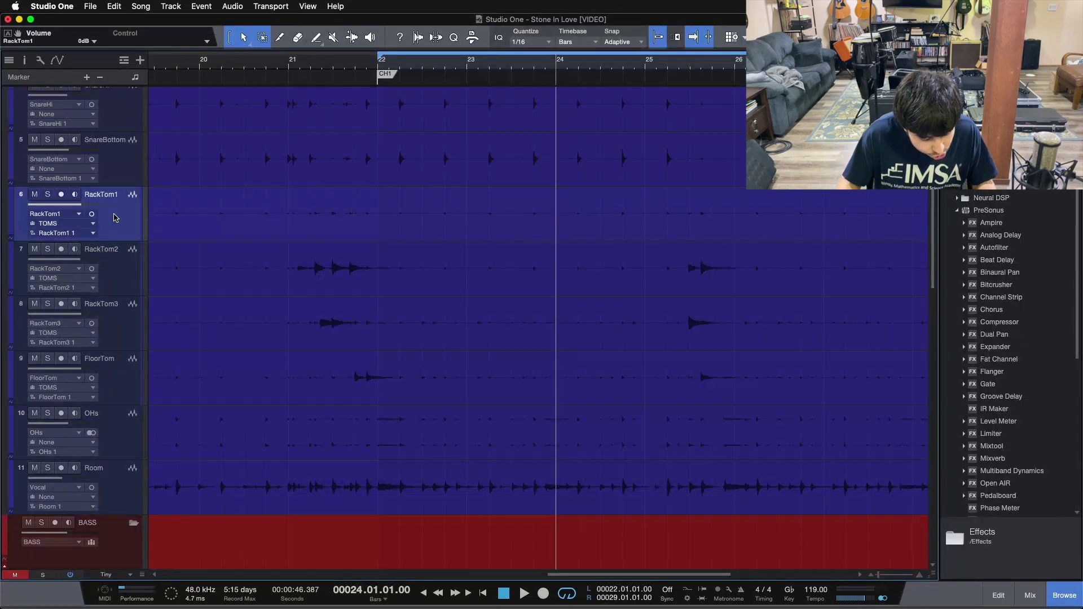
key("super+z")
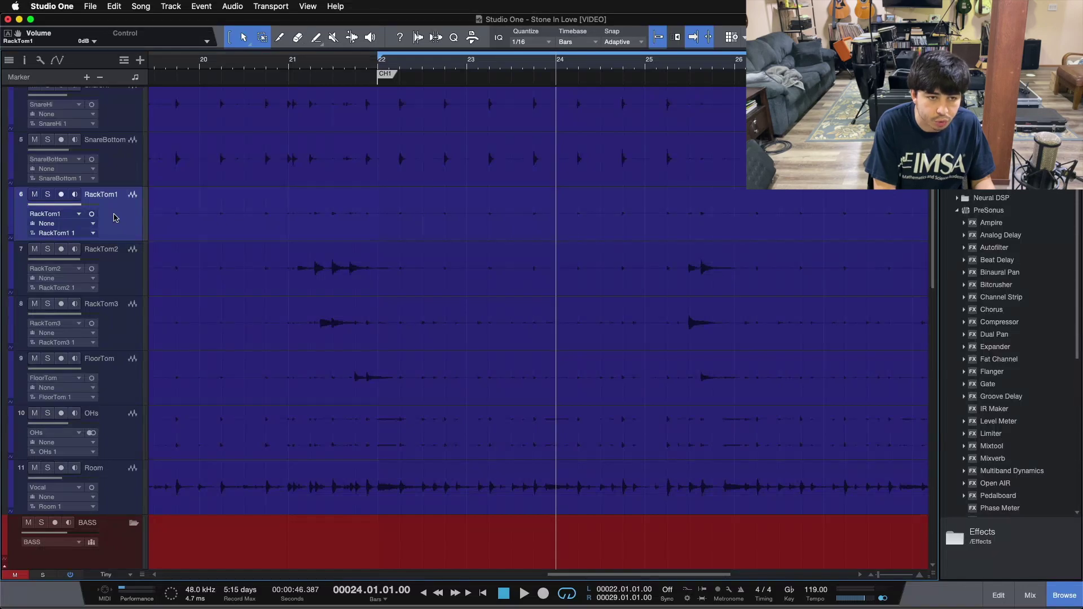
left_click(116, 275)
left_click(118, 208)
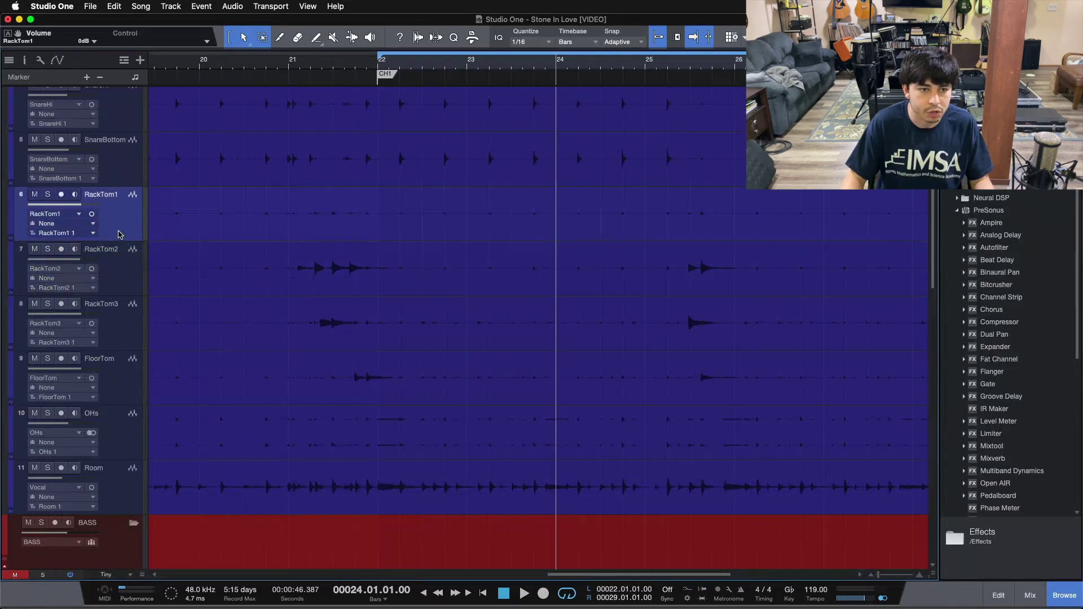
left_click(121, 256)
left_click_drag(741, 67, 524, 64)
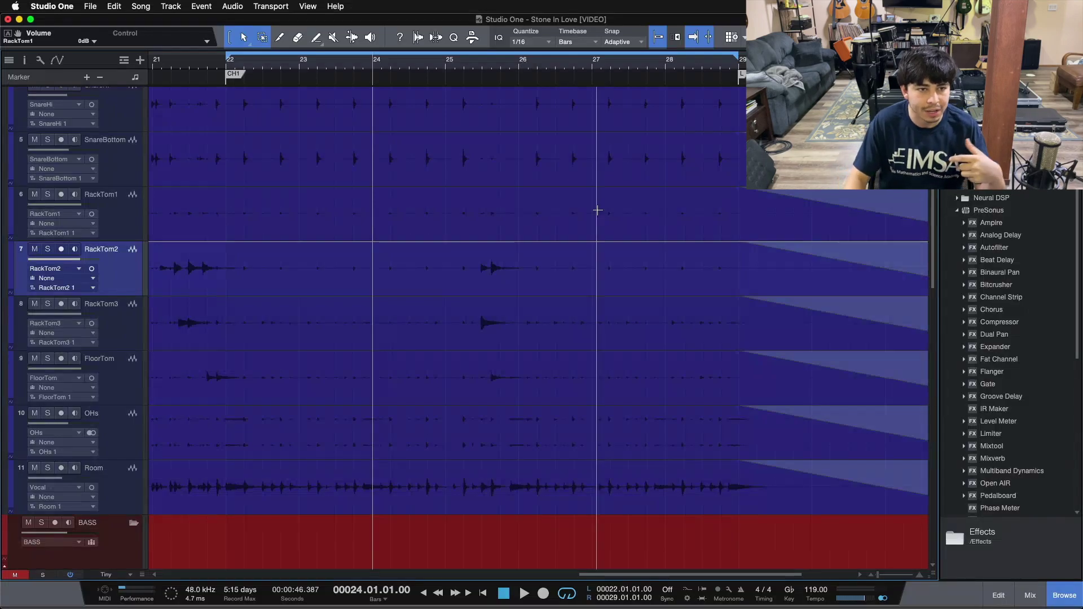
scroll(338, 314, "up", 5)
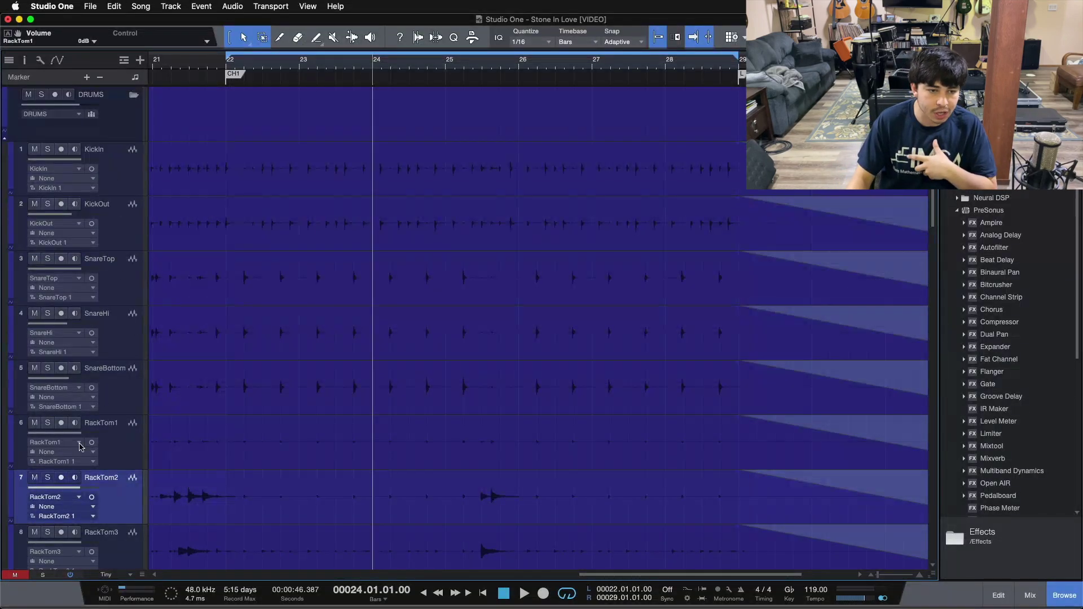
scroll(361, 242, "down", 3)
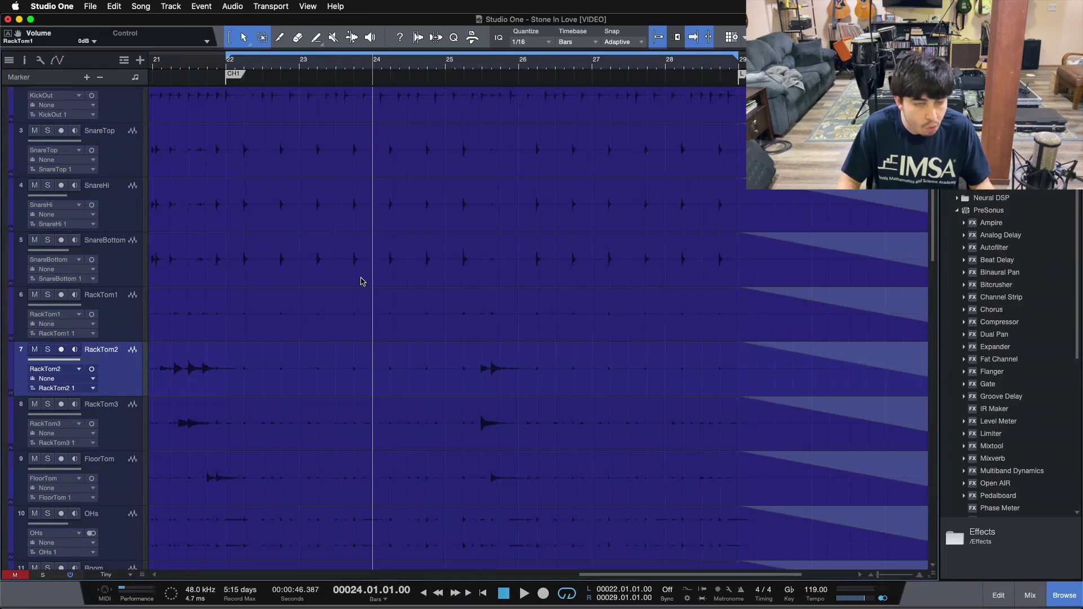
scroll(616, 392, "up", 2)
scroll(457, 455, "down", 3)
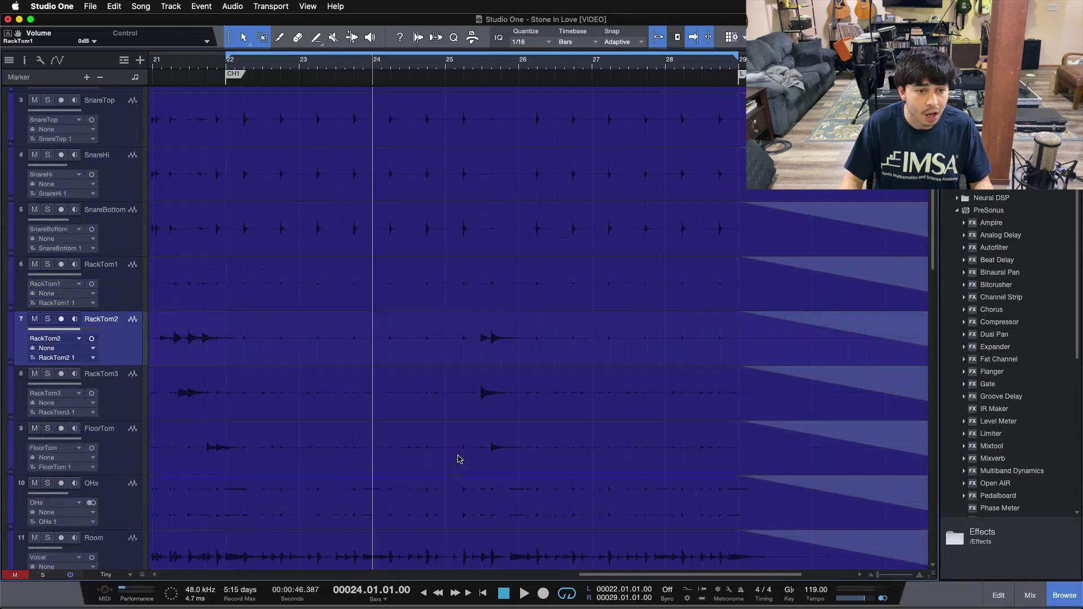
Select the audio event on the KickIn track.
scroll(358, 425, "up", 5)
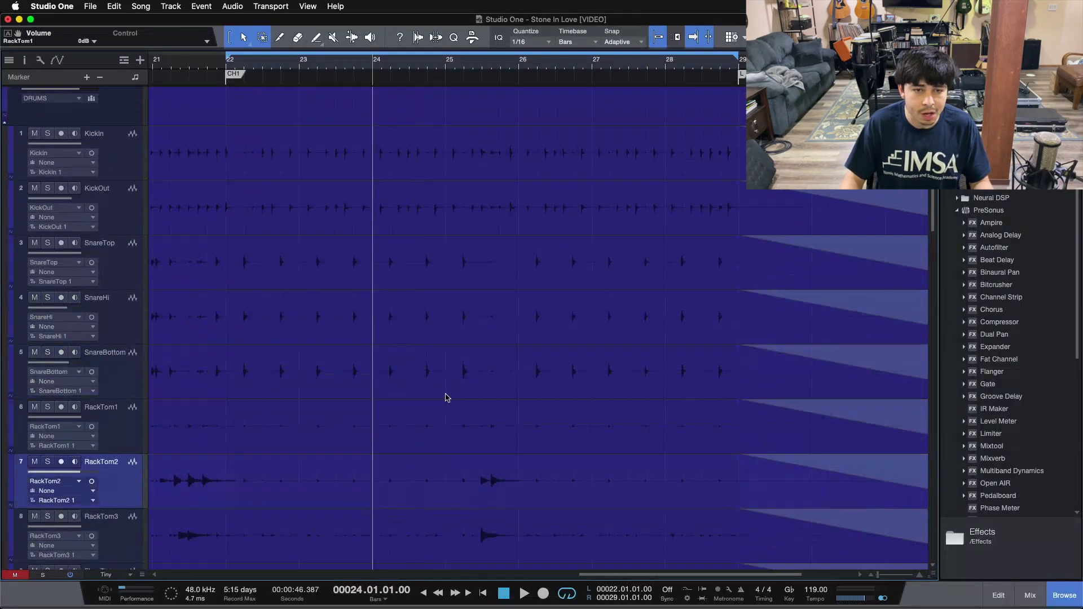
scroll(445, 398, "up", 1)
left_click(394, 174)
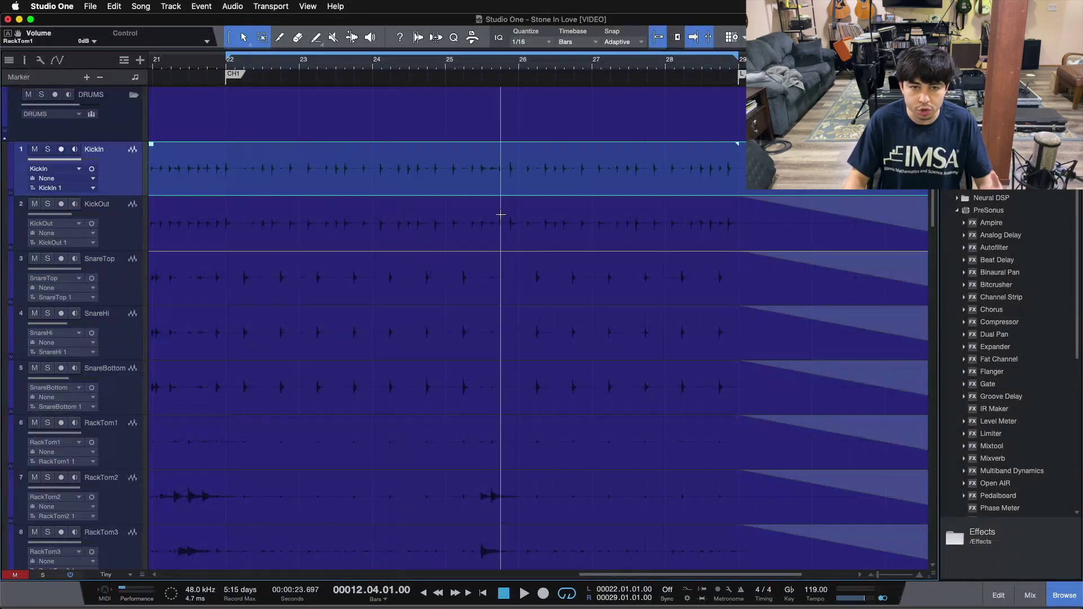
Open the keyboard shortcut preferences and search the commands for "-3".
left_click(51, 5)
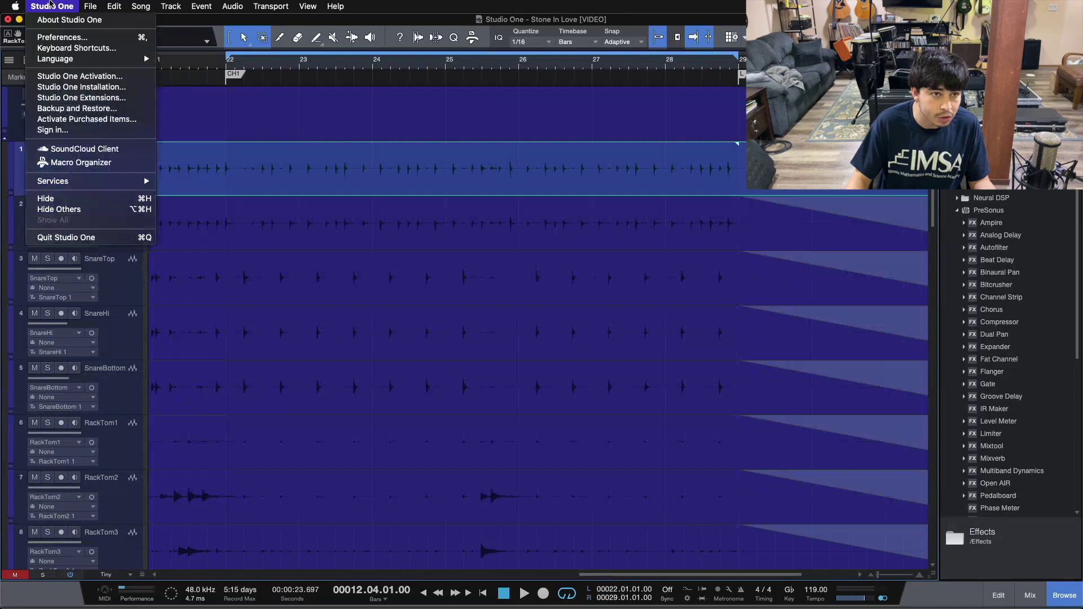
left_click(79, 49)
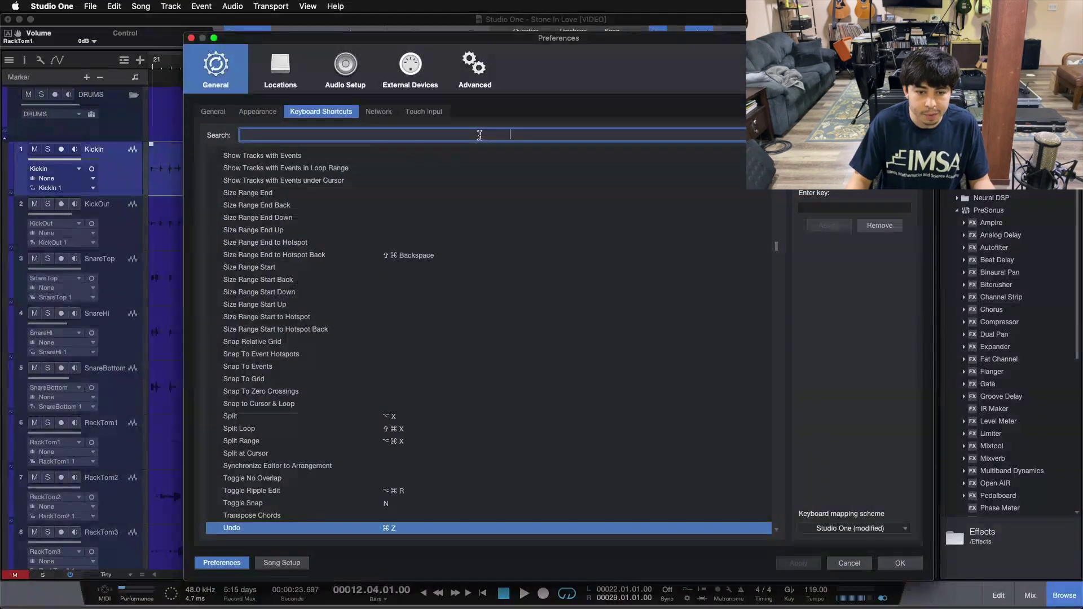
type("-3")
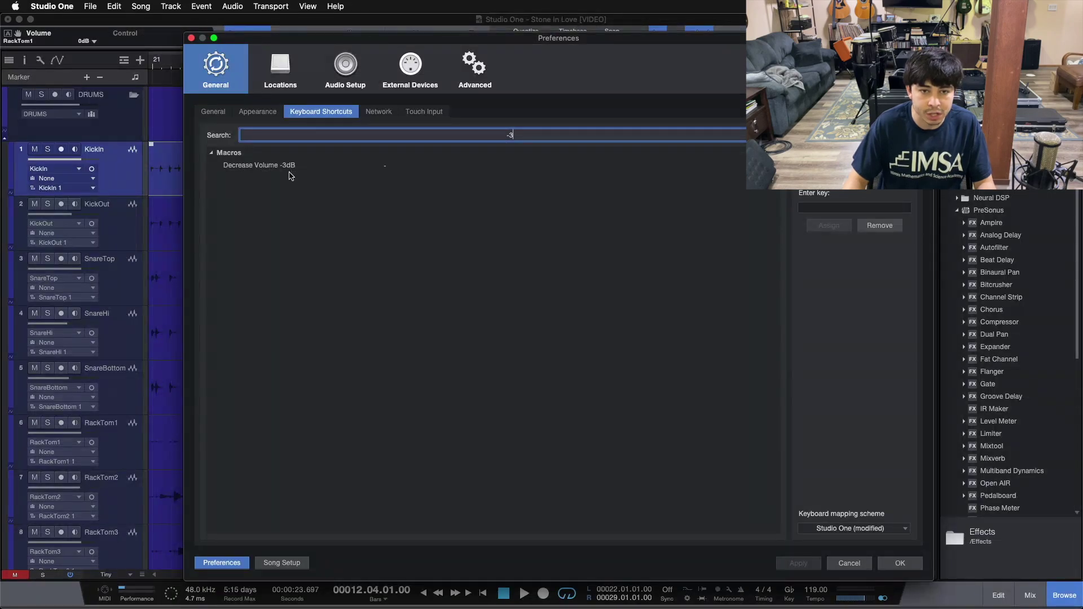
Check the shortcut assigned to the Decrease Volume -3dB macro, search "+3" to check Increase Volume +3dB, and close the preferences unchanged.
left_click(408, 169)
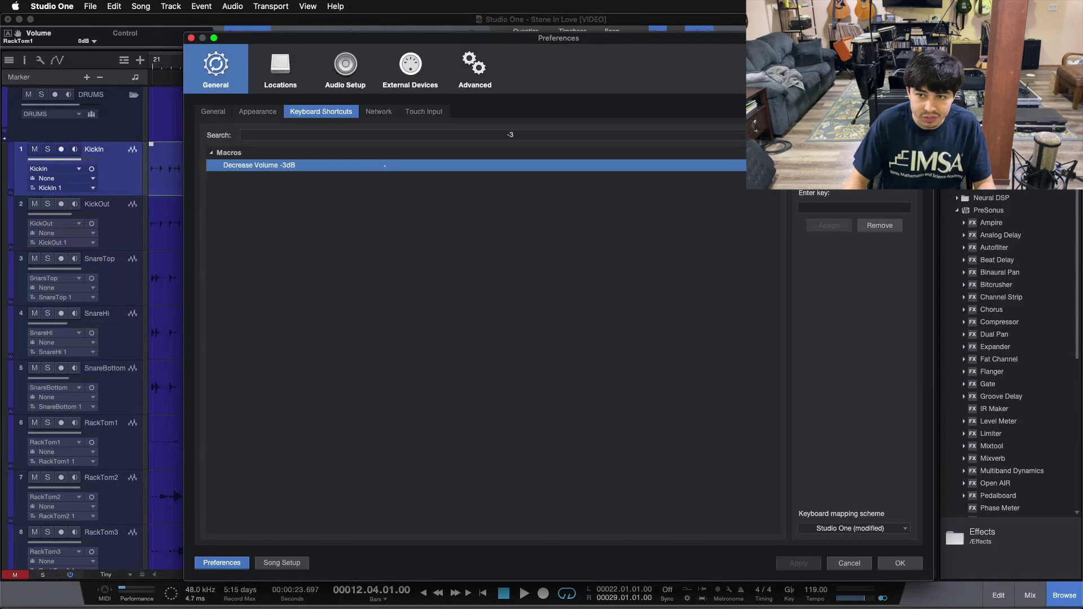
left_click(520, 134)
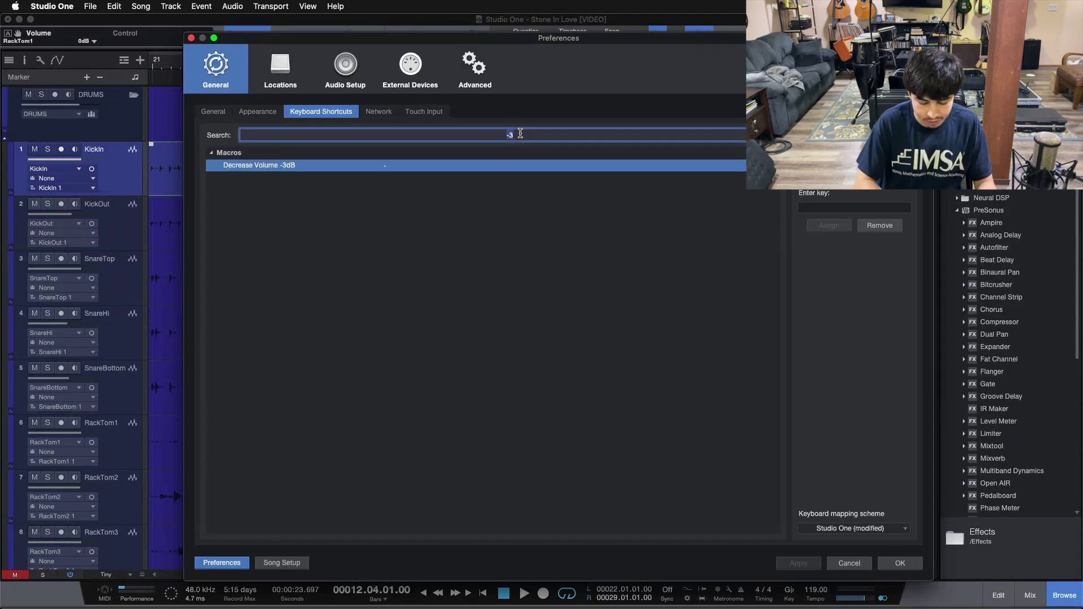
key("BackSpace")
type("+3")
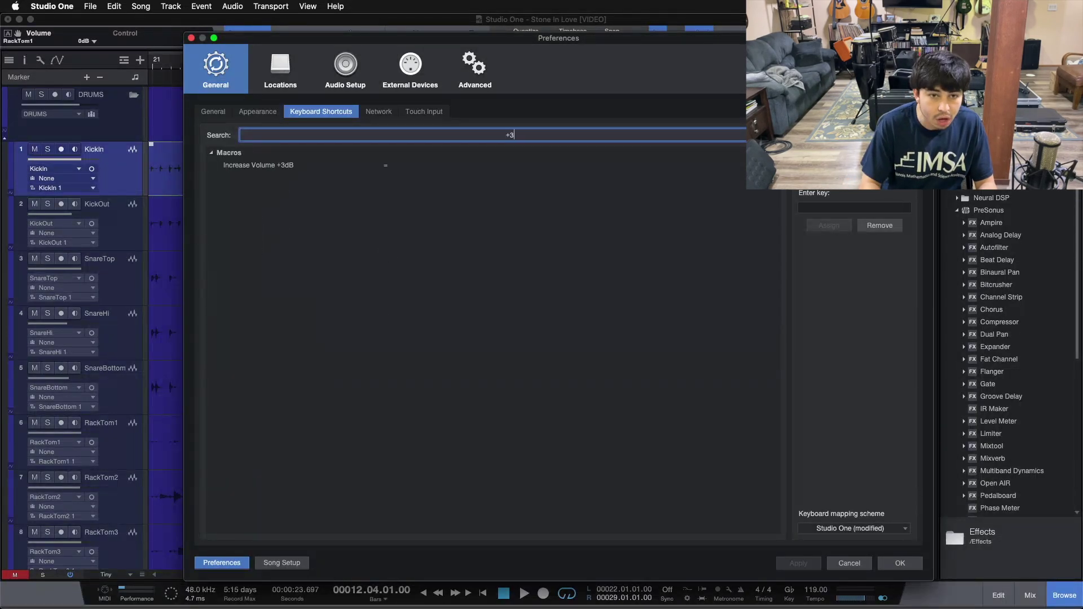
left_click(395, 169)
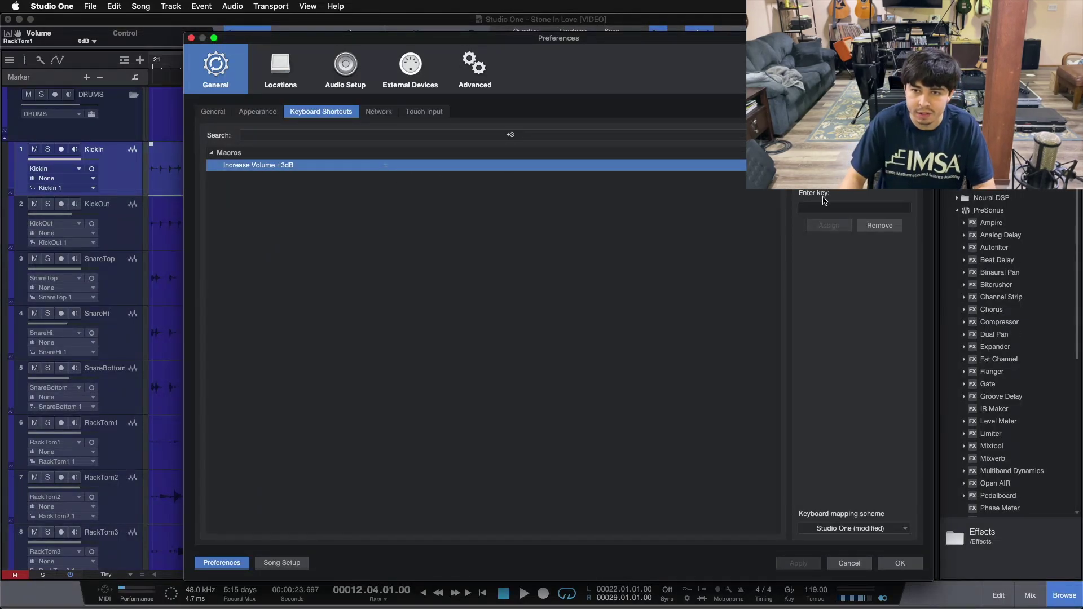
left_click(842, 204)
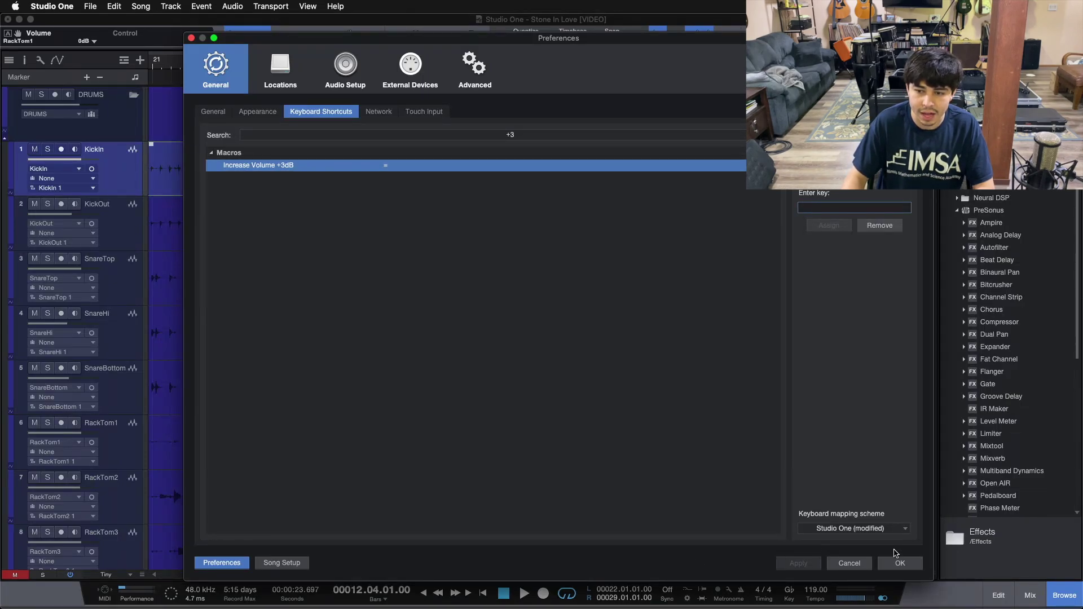
left_click(831, 561)
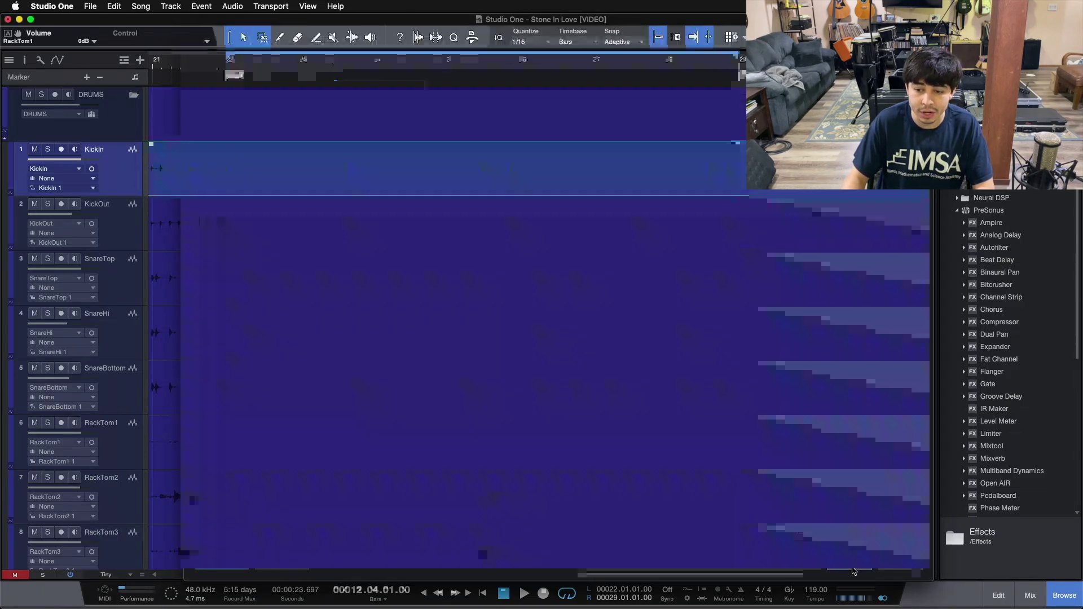
Select the audio event on the KickOut track, undo its volume edit and check the last undo entry.
left_click(431, 230)
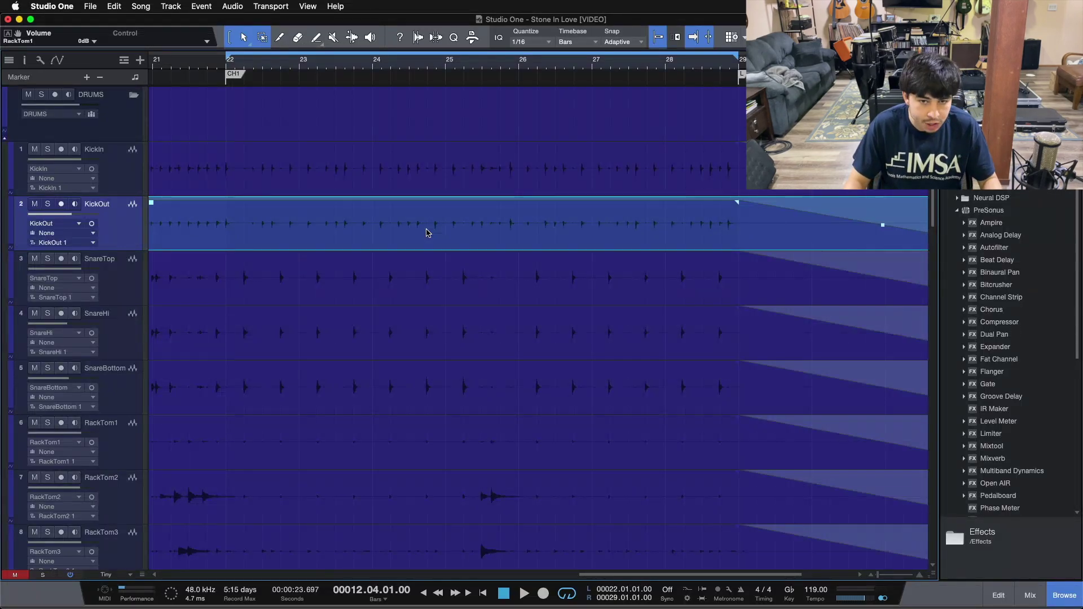
key("ctrl+z")
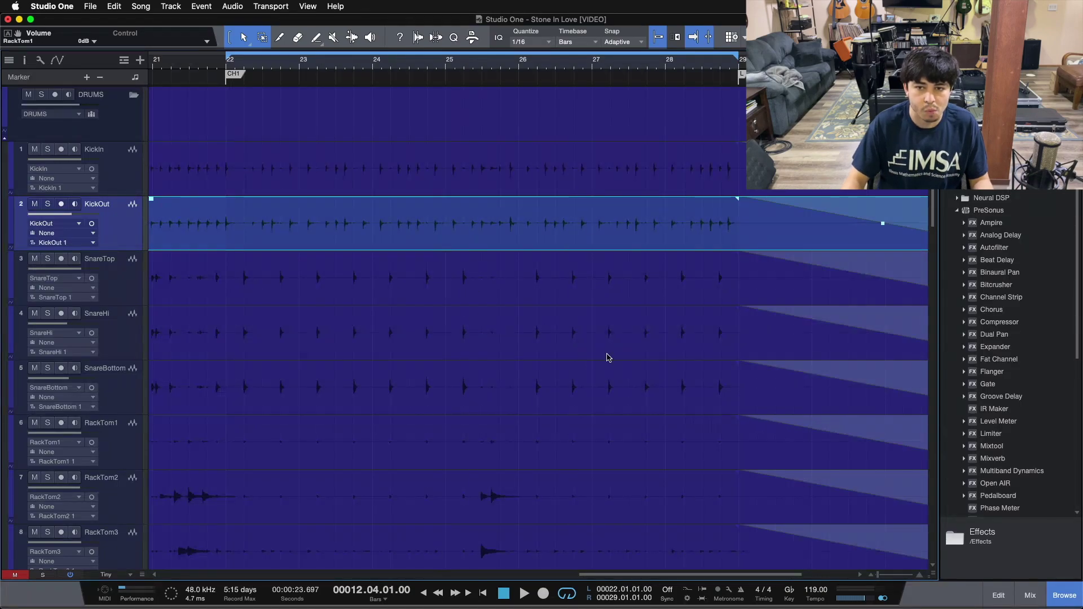
left_click(114, 6)
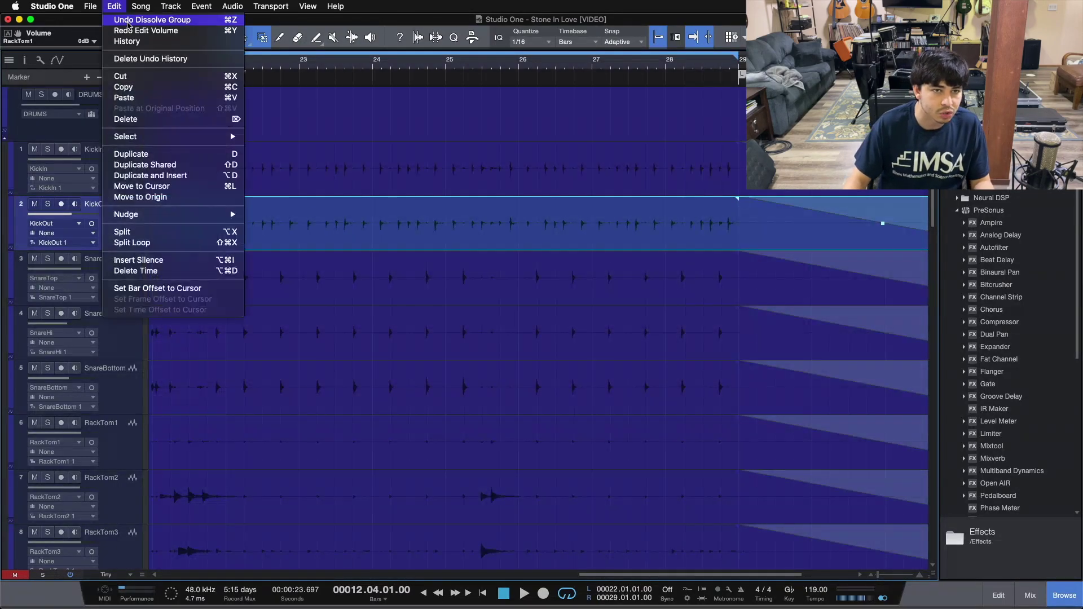
left_click(416, 26)
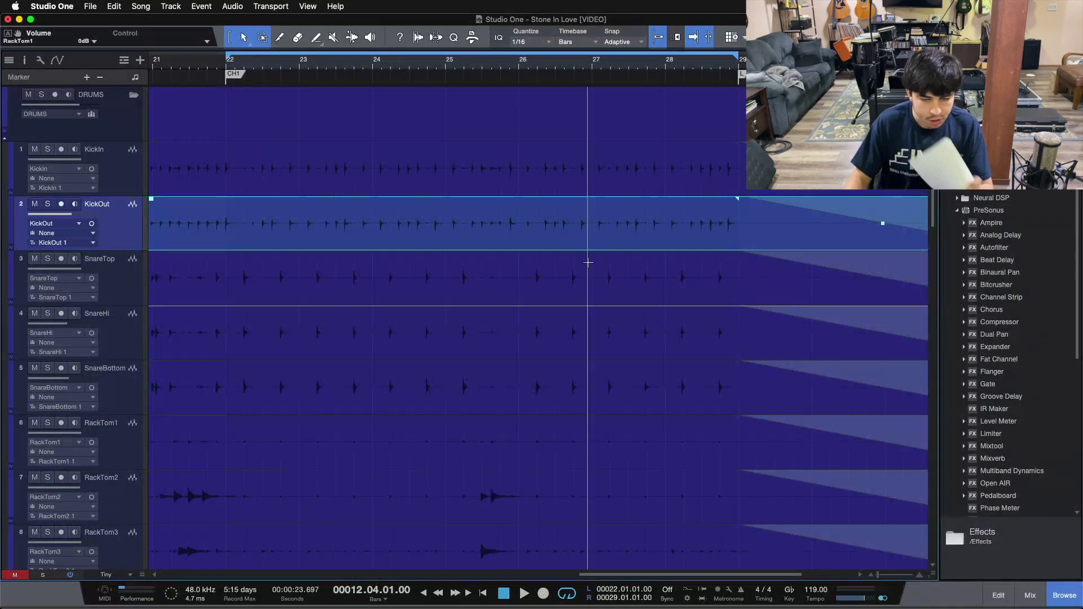
Select the audio event on the BassDI track, lower its volume and bring it back up.
scroll(578, 290, "down", 10)
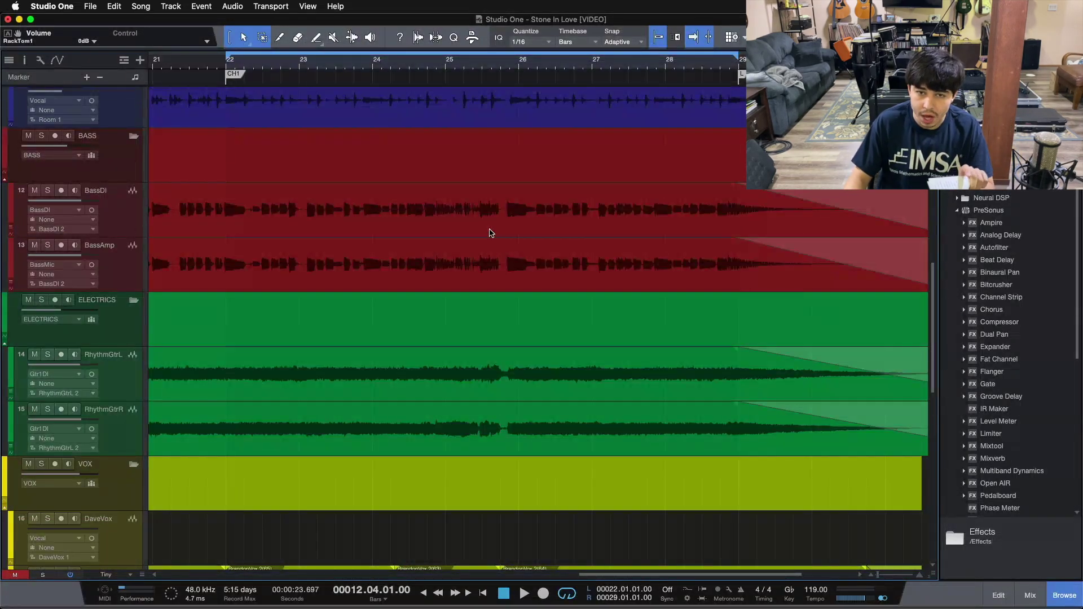
left_click(490, 232)
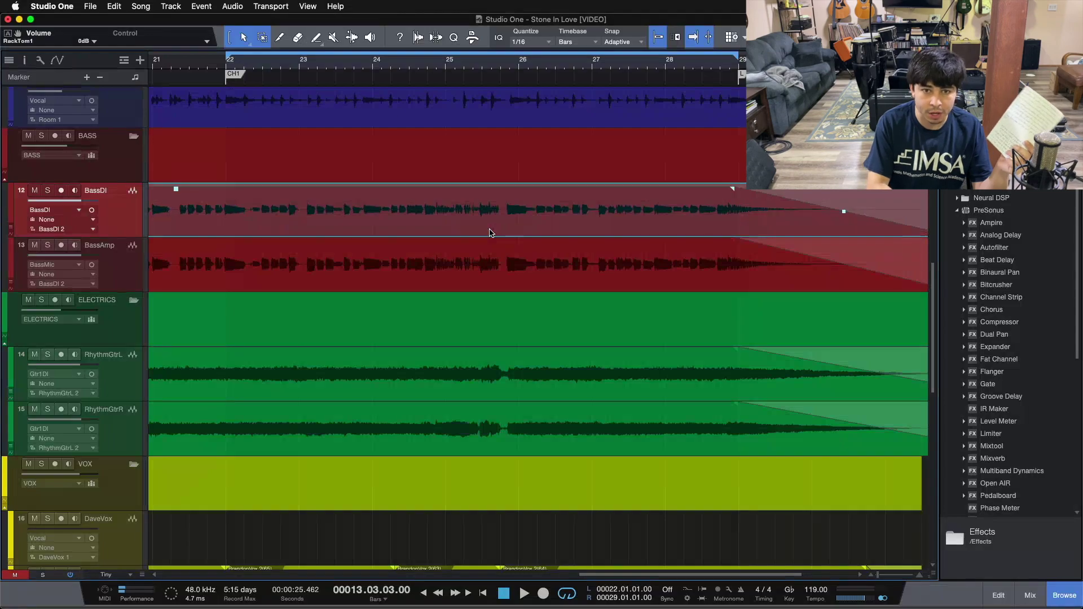
key("alt+n")
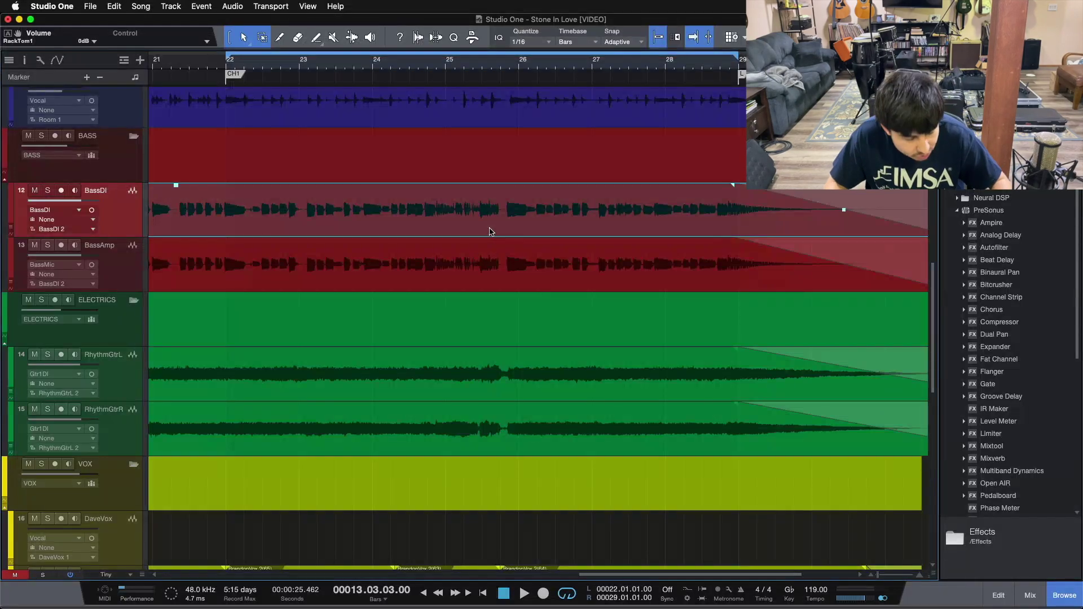
Show the console and look through the mixer channels, selecting SnareBottom and KickOut along the way.
key("F3")
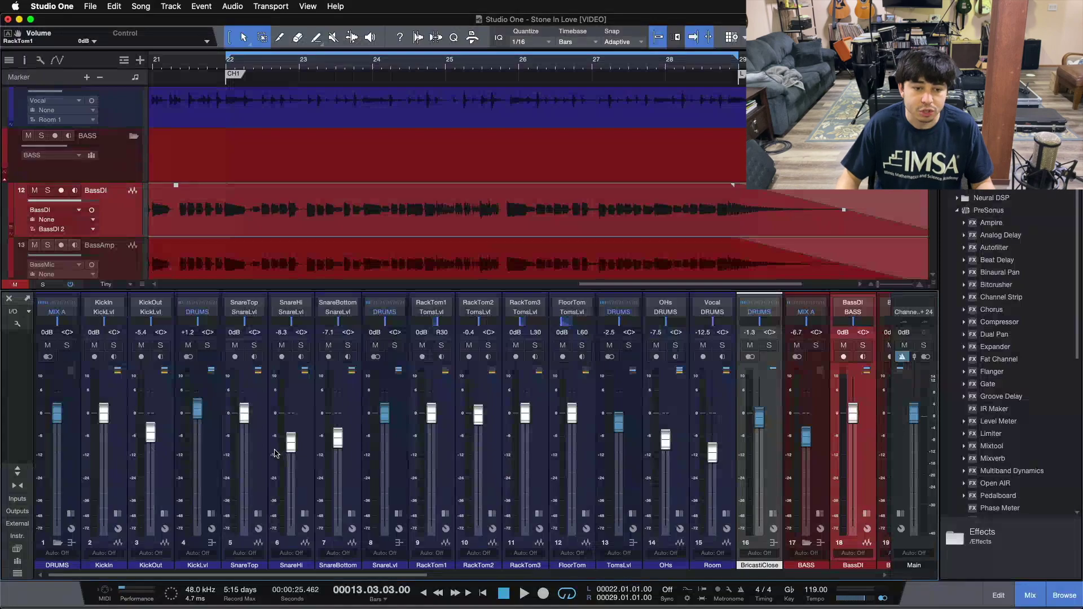
left_click(256, 462)
left_click(326, 474)
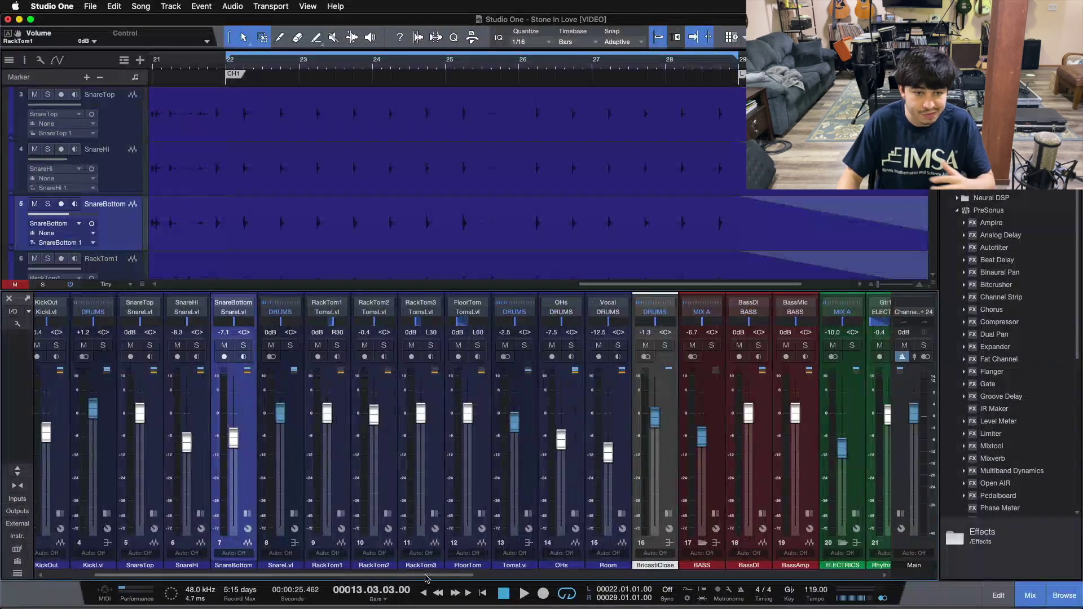
scroll(444, 565, "right", 10)
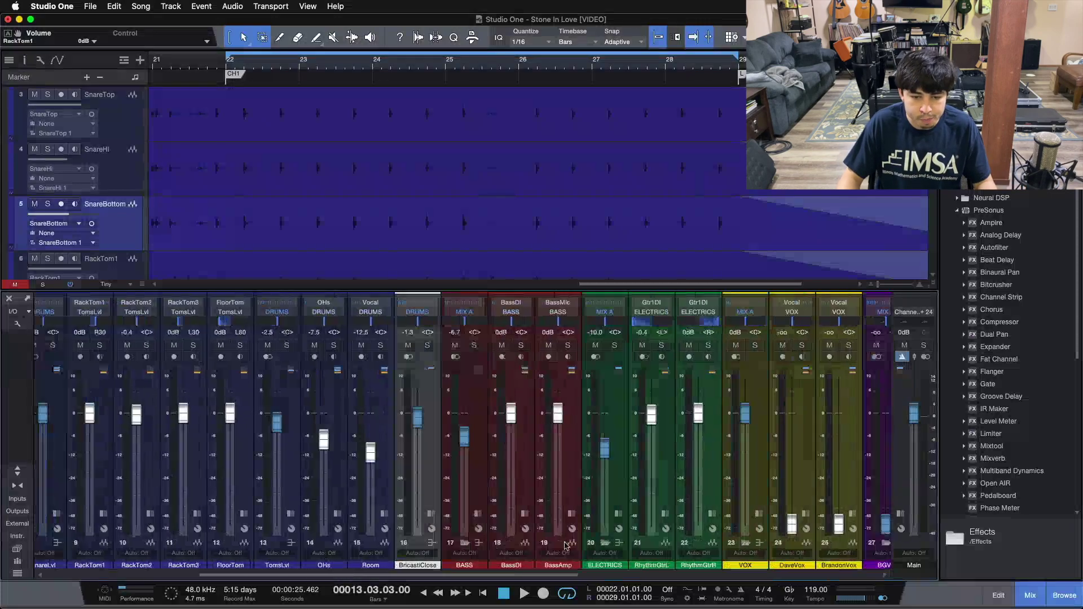
scroll(558, 539, "left", 5)
scroll(541, 553, "right", 8)
scroll(529, 564, "left", 7)
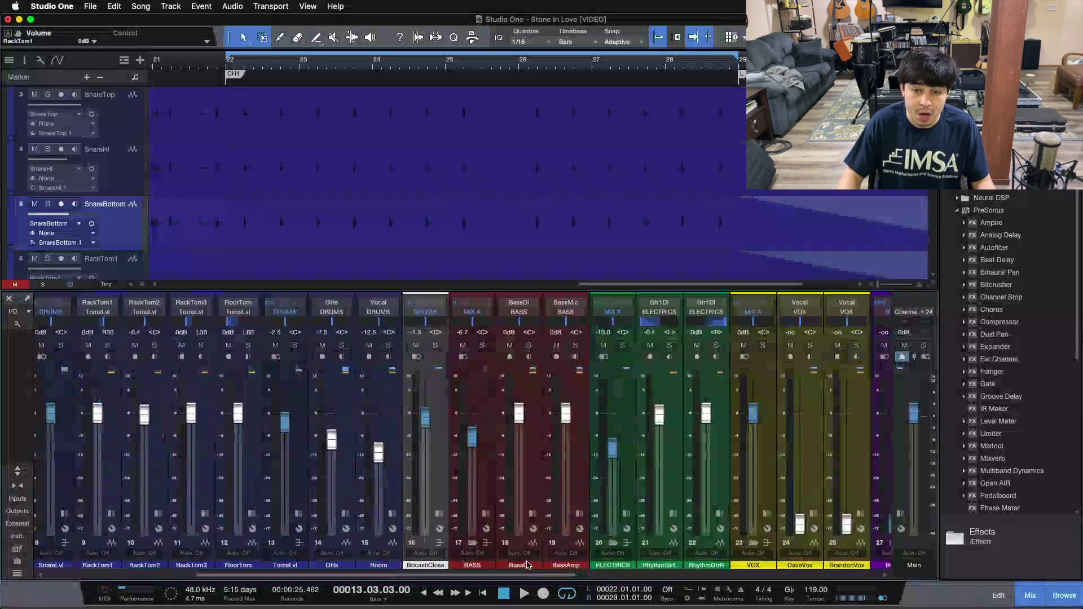
scroll(528, 564, "right", 4)
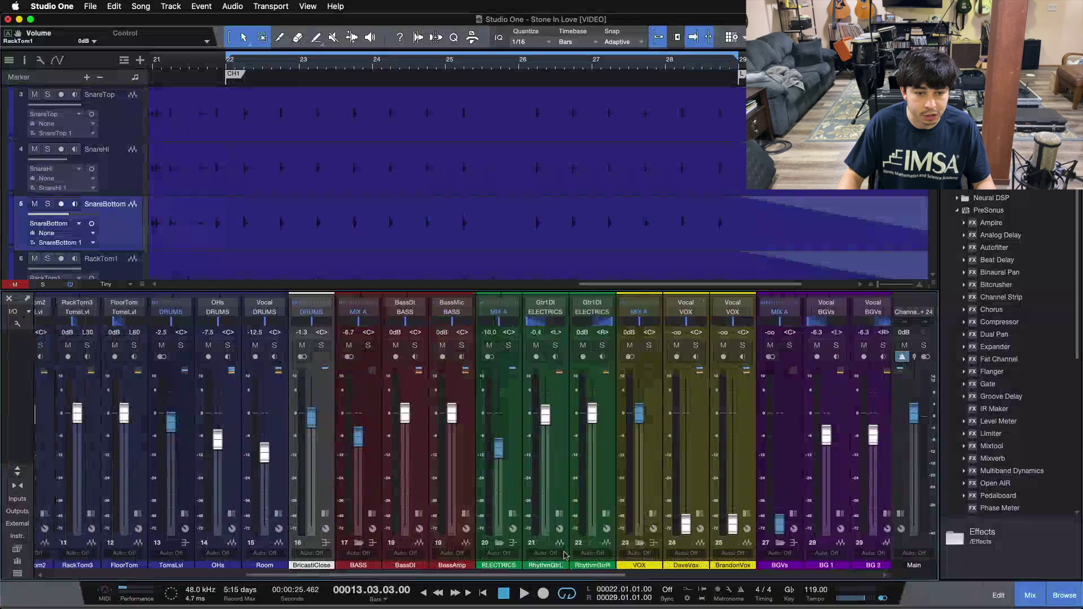
scroll(415, 552, "left", 2)
left_click(158, 475)
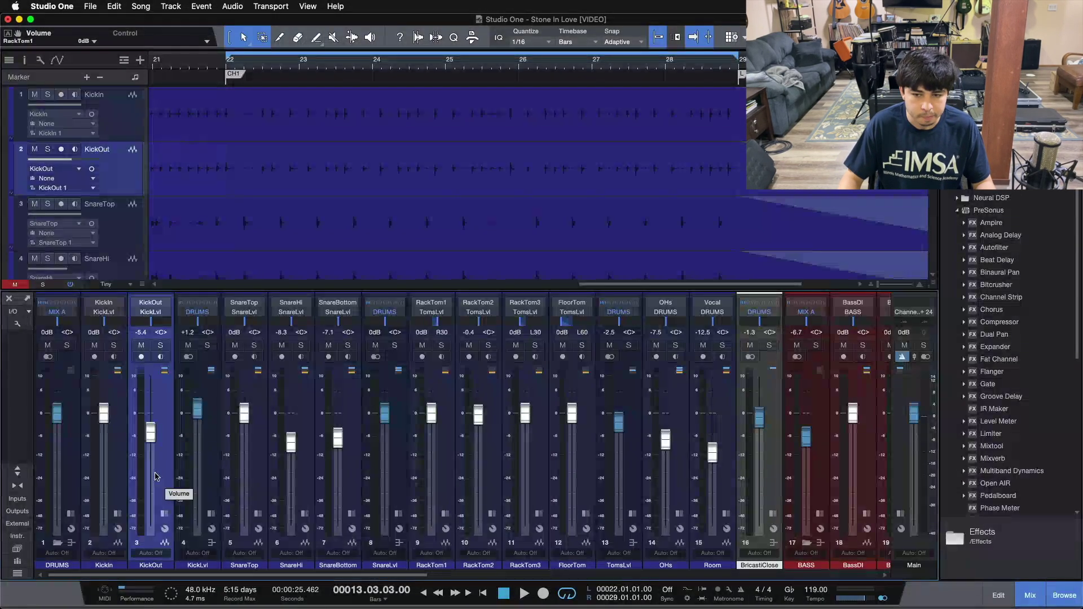
left_click(122, 473)
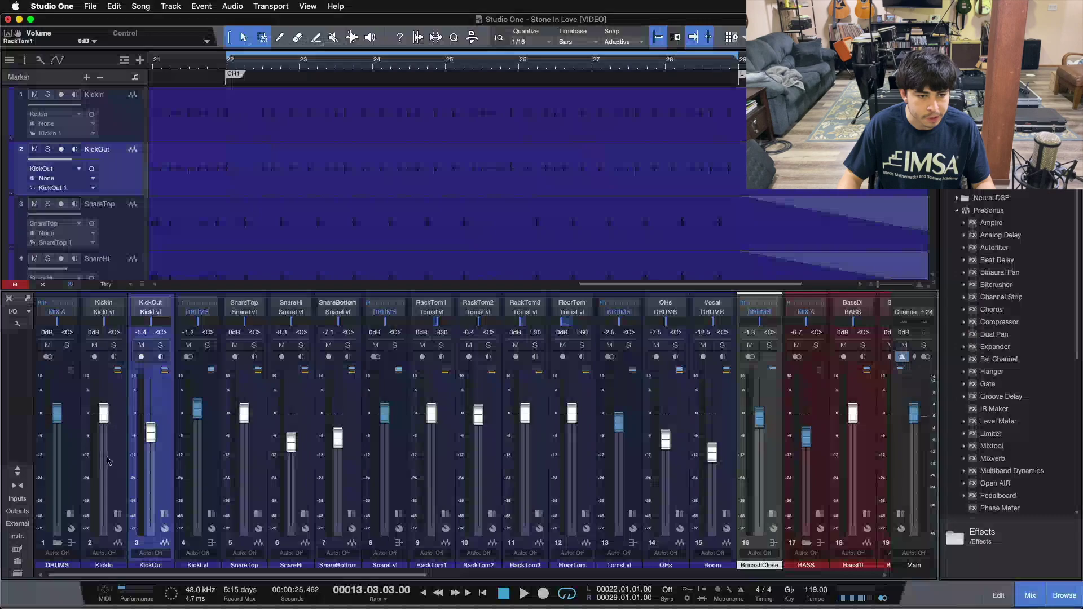
Select the OHs, Room and BricastiClose channels together in the mixer.
left_click(699, 490)
scroll(332, 519, "right", 5)
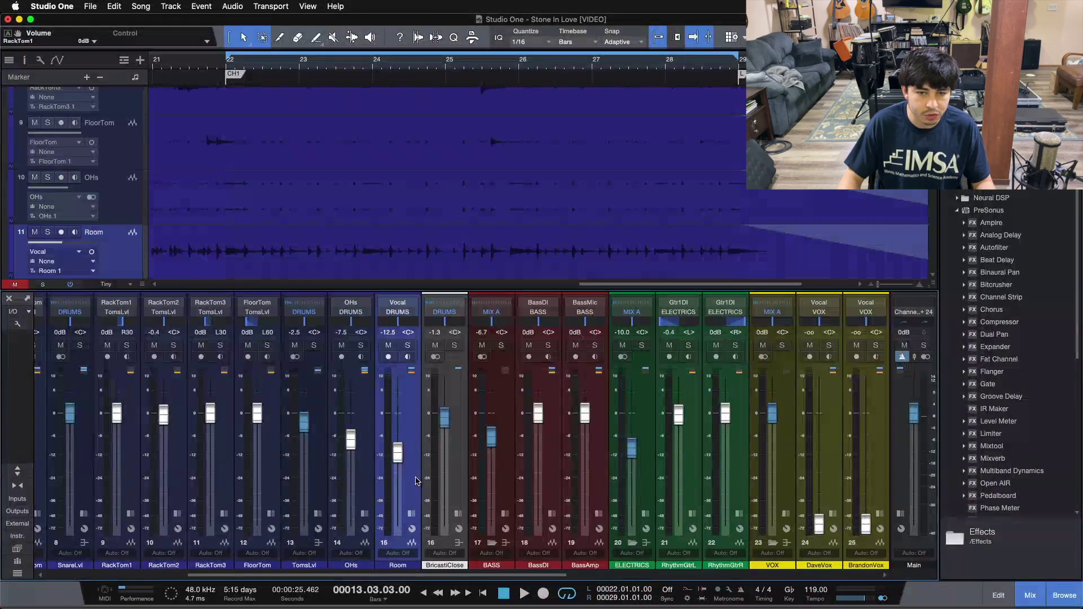
left_click(458, 475)
left_click(361, 484)
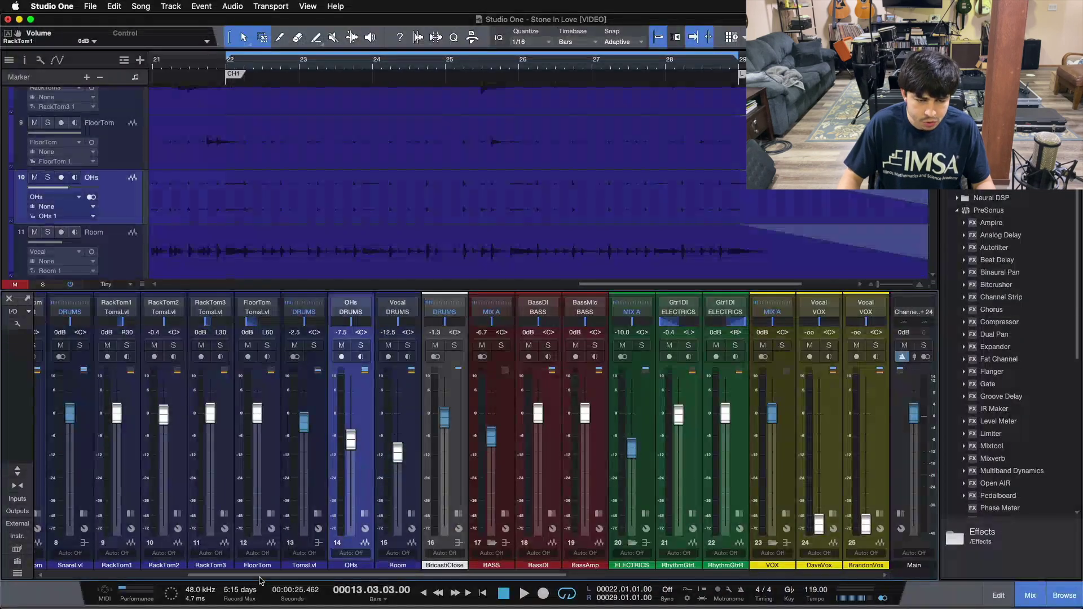
scroll(225, 530, "left", 4)
scroll(186, 528, "right", 5)
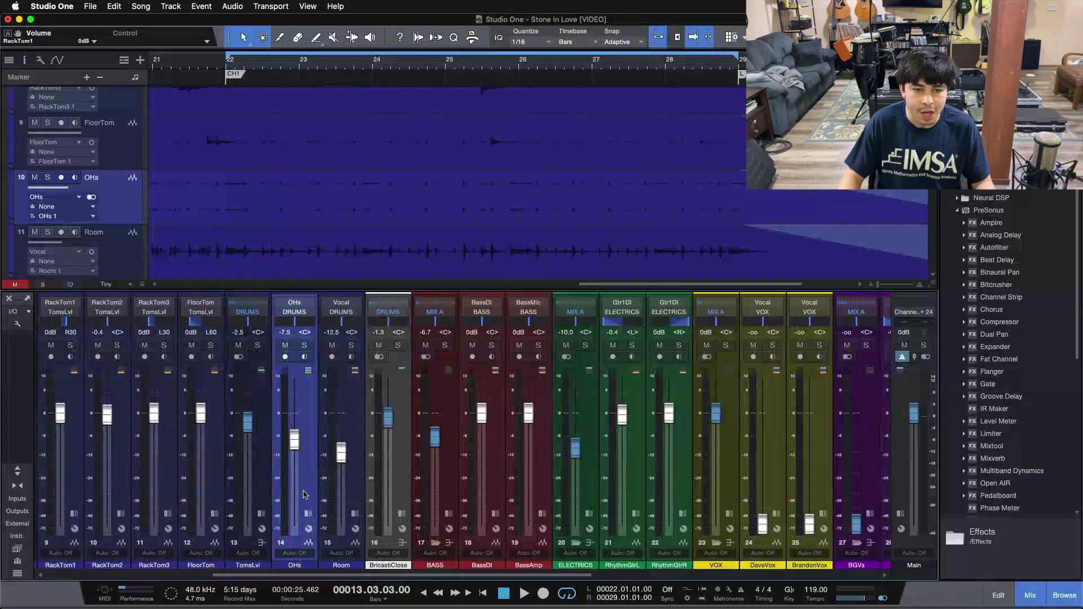
left_click(400, 493)
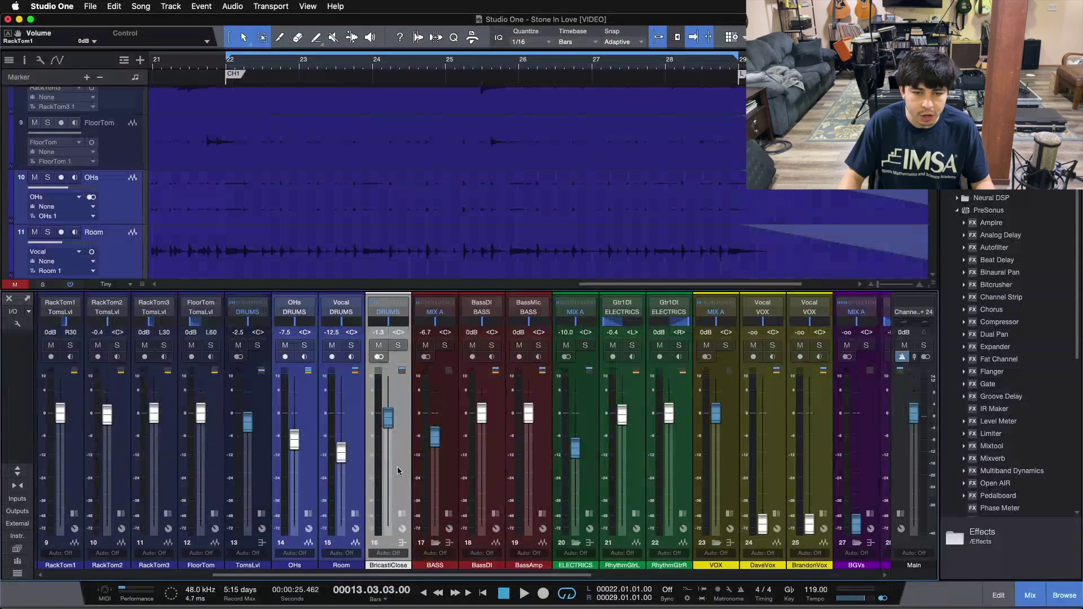
Add a bus for the selected OHs, Room and BricastiClose channels, and remove it again.
right_click(304, 472)
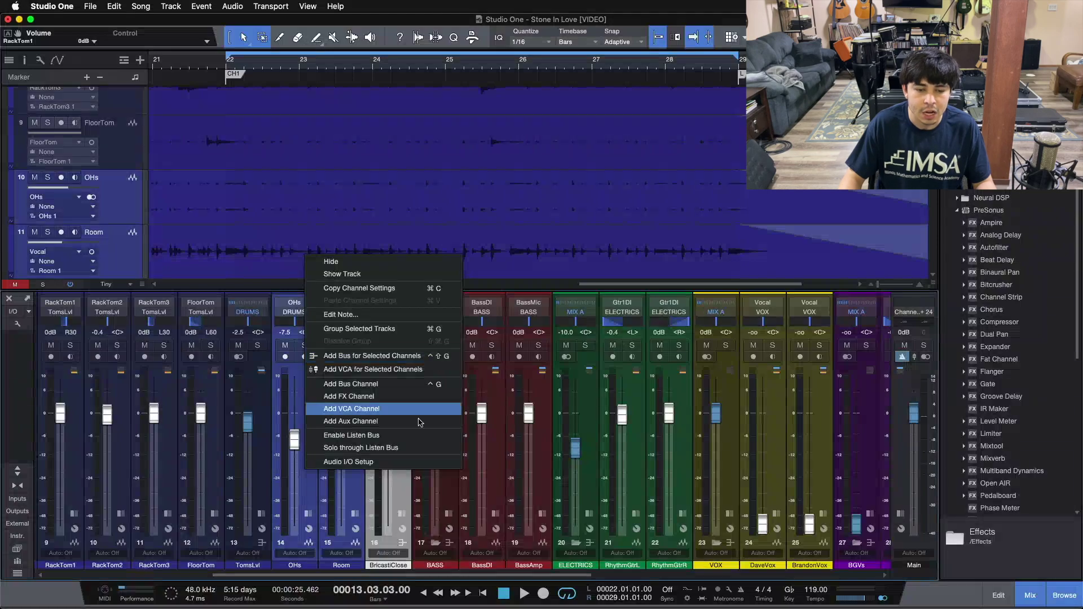
left_click(305, 488)
left_click(304, 489)
left_click(389, 471)
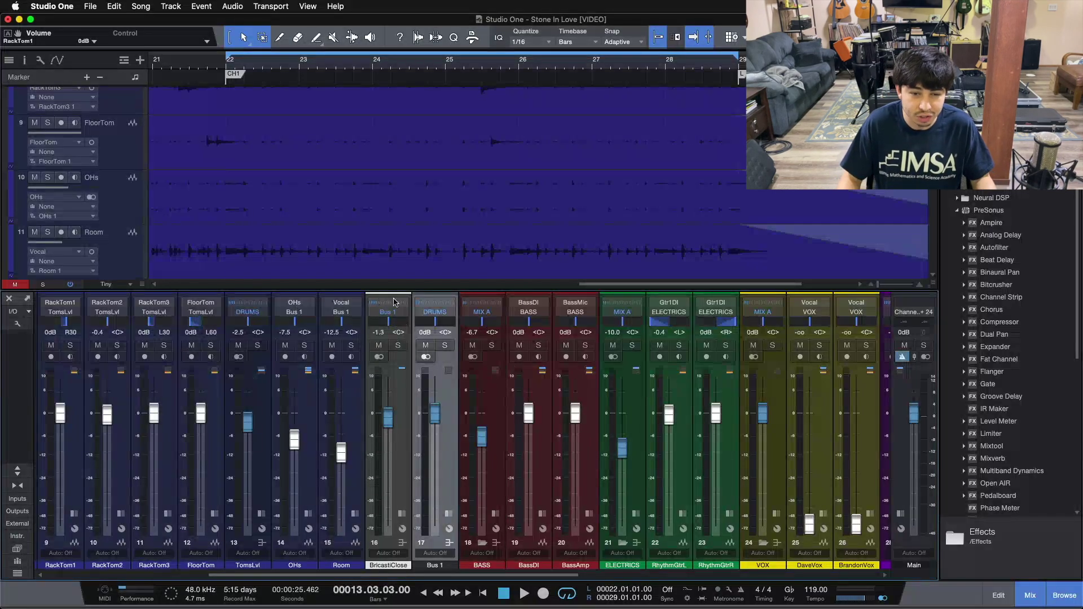
key("Delete")
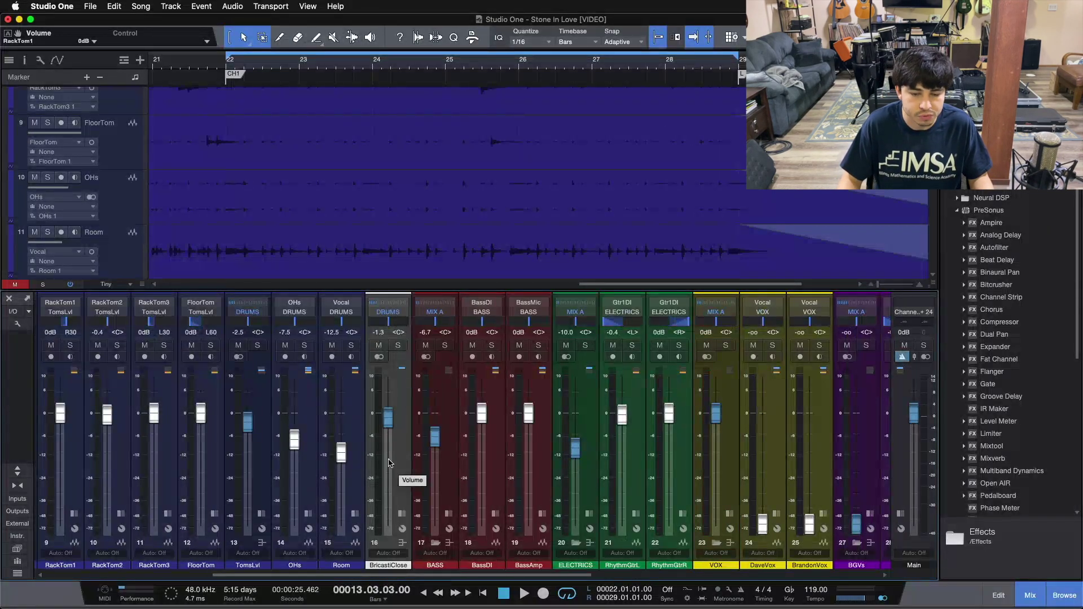
Select the BricastiClose and KickIn channels in turn, and view the bus and VCA commands available for the RhythmGtrL channel.
left_click(398, 442)
left_click_drag(329, 576, 163, 577)
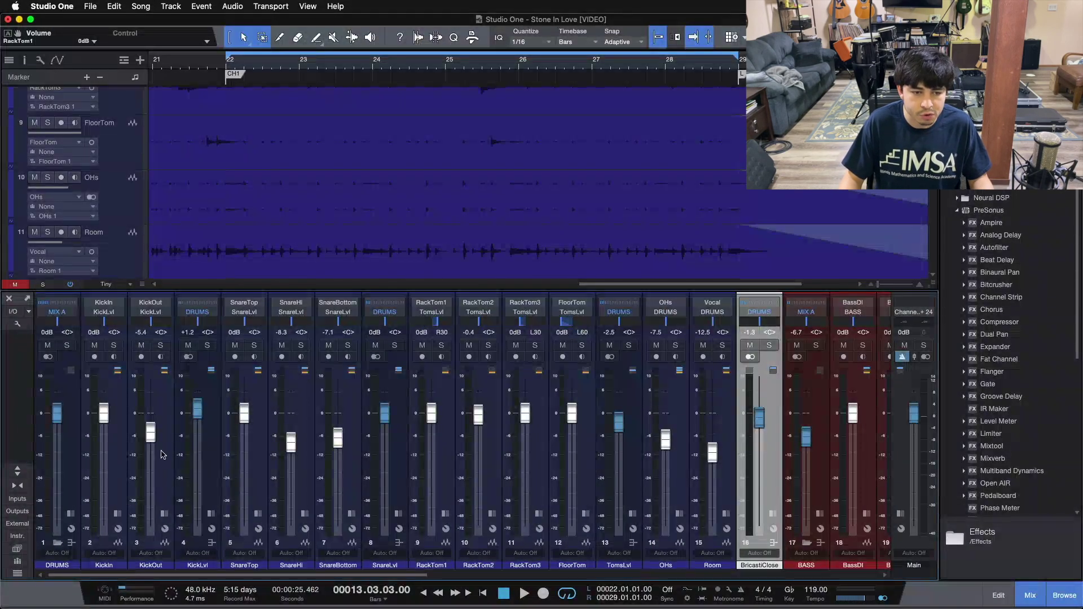
left_click(122, 505)
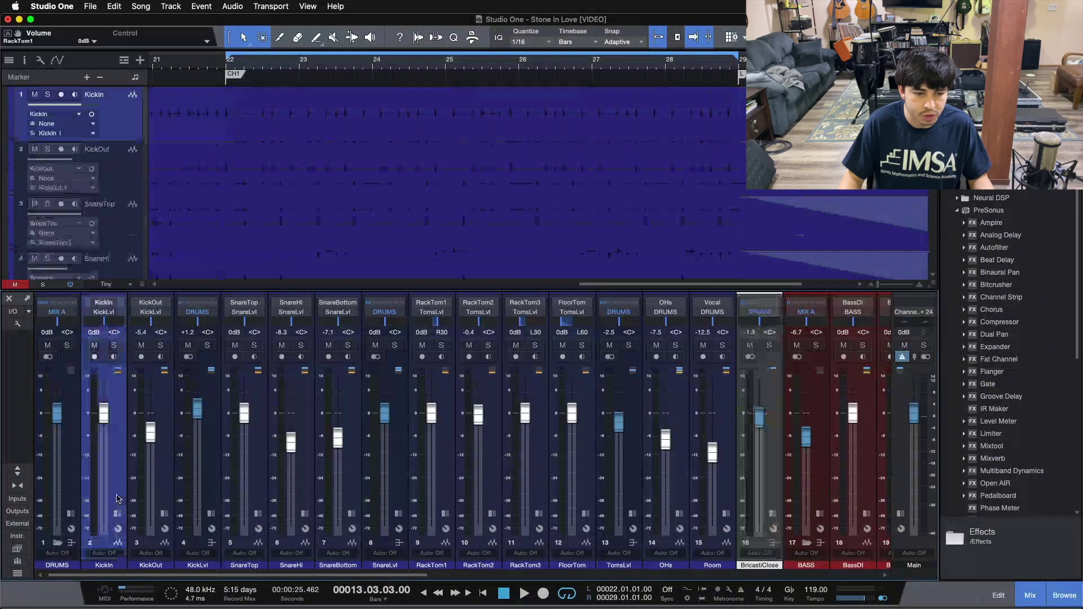
left_click_drag(386, 575, 622, 591)
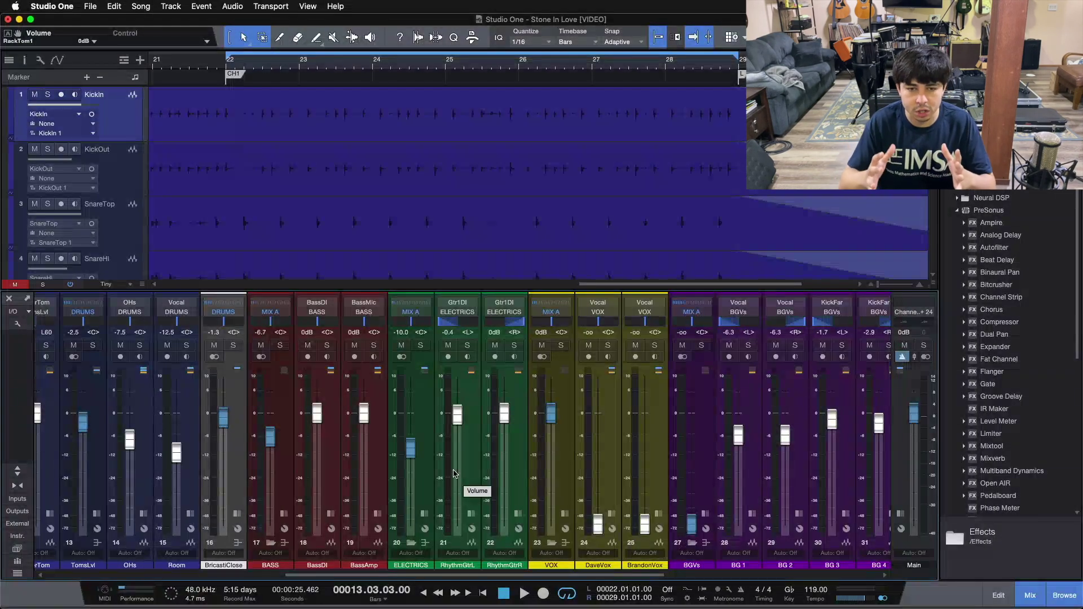
right_click(468, 449)
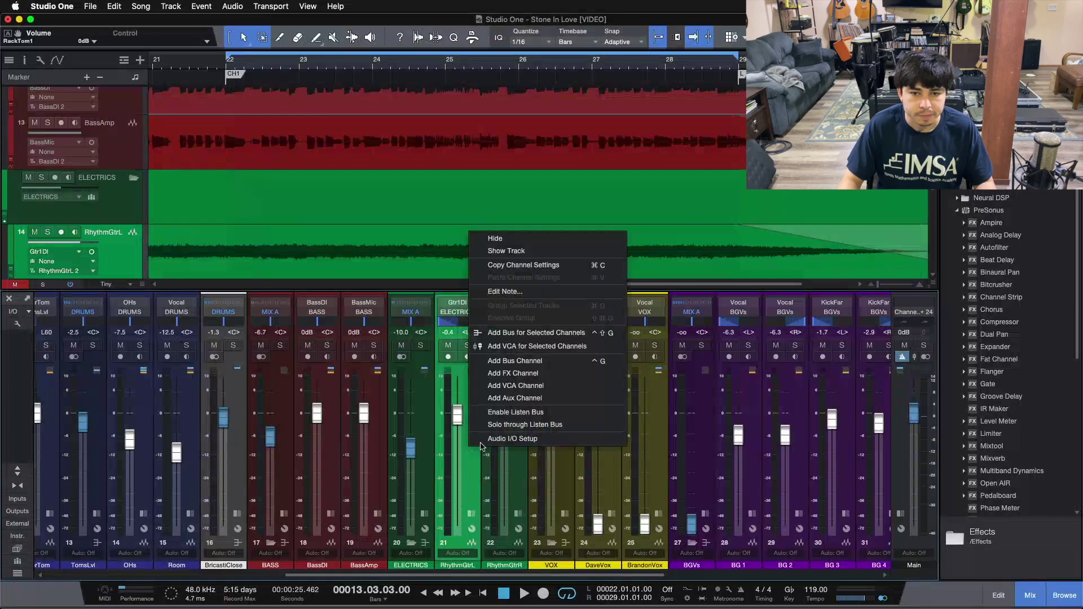
left_click(473, 463)
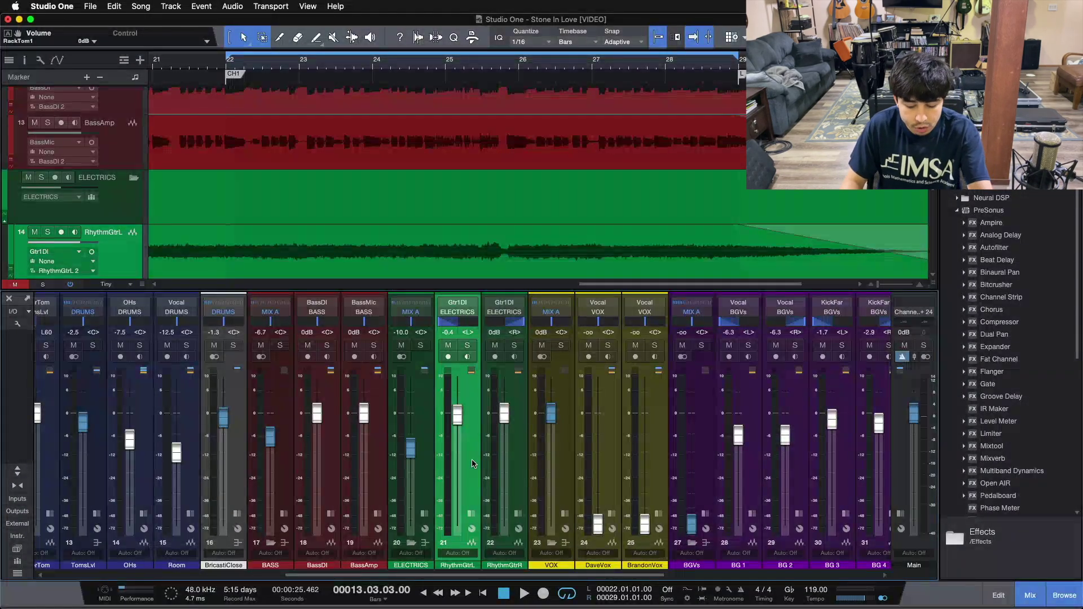
Hide the console and select the audio event on the KickIn track.
key("F3")
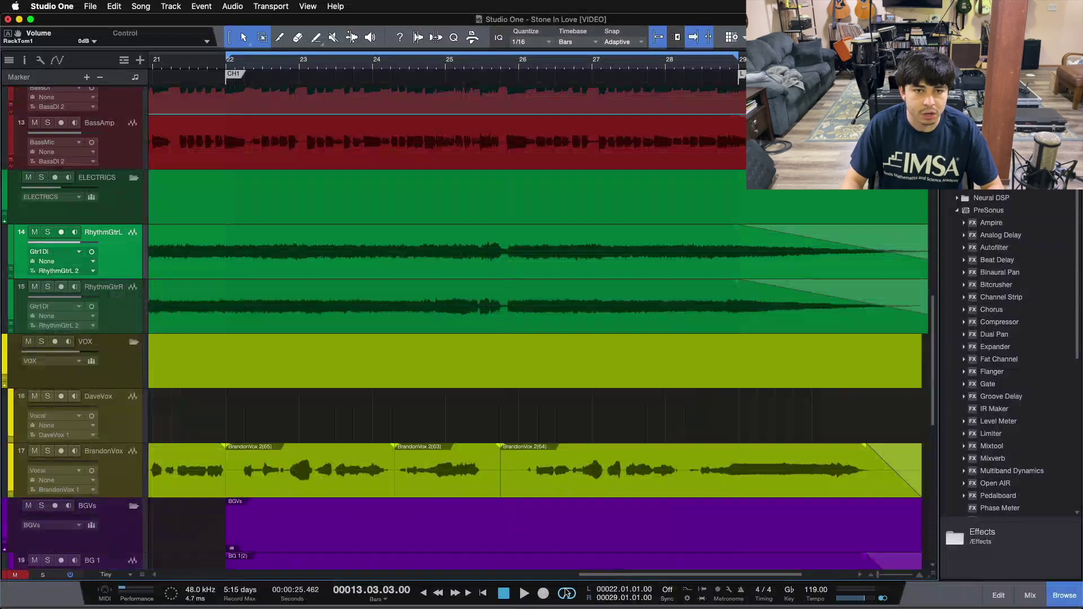
scroll(383, 451, "up", 15)
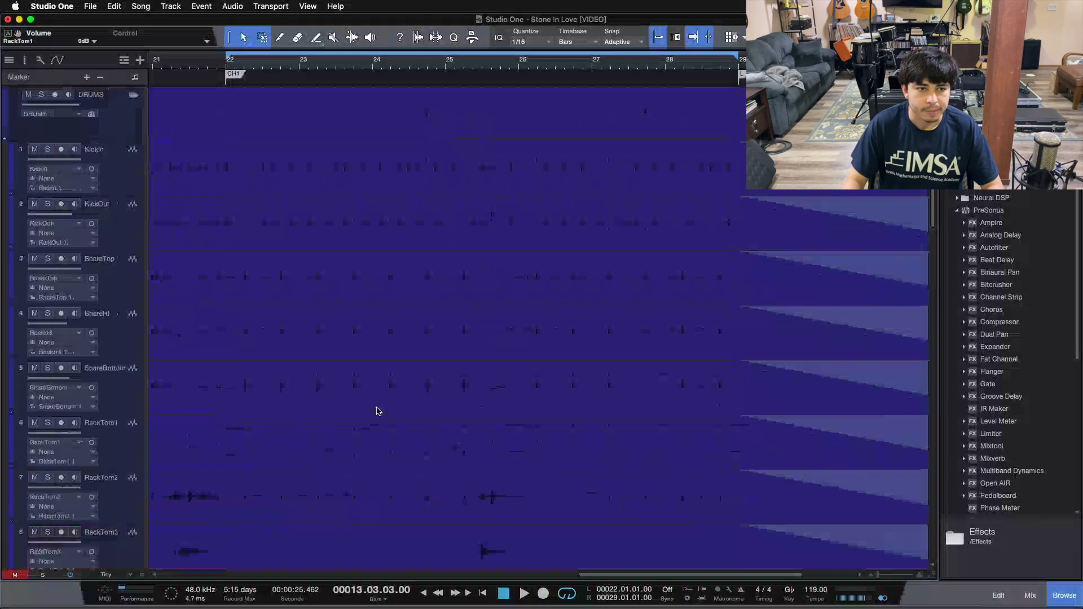
left_click(142, 177)
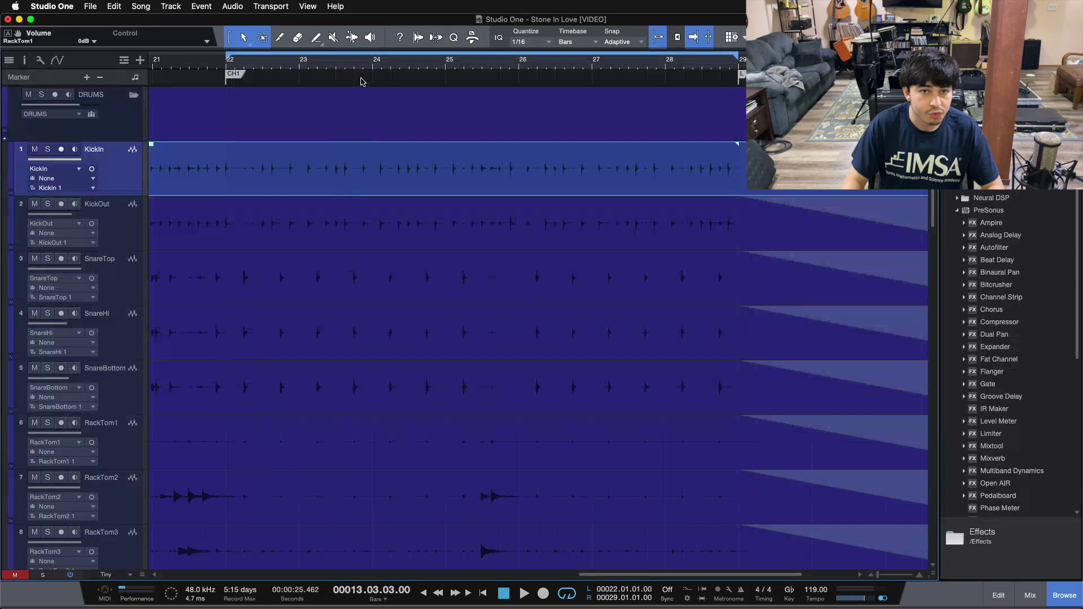
View the commands available for the KickIn track, such as hiding, duplicating and disabling it.
left_click_drag(362, 79, 460, 41)
key("e")
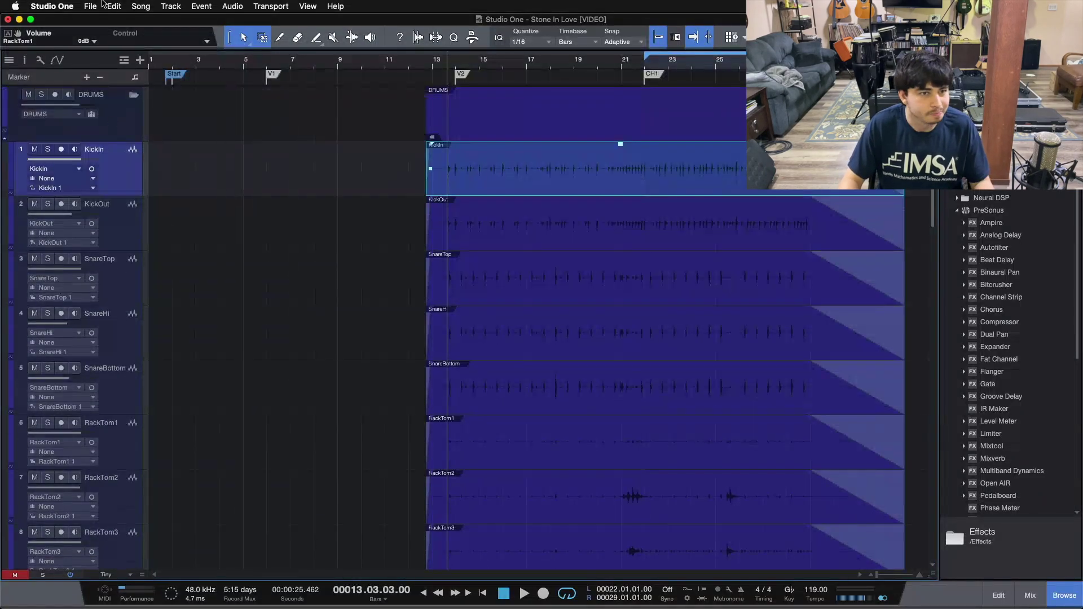
right_click(117, 176)
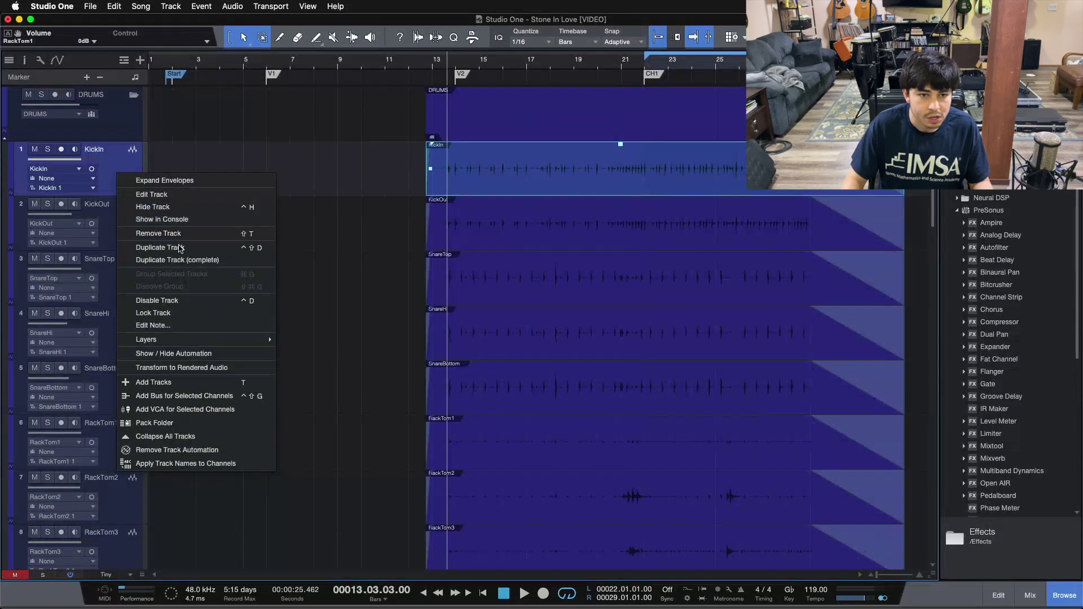
key("Escape")
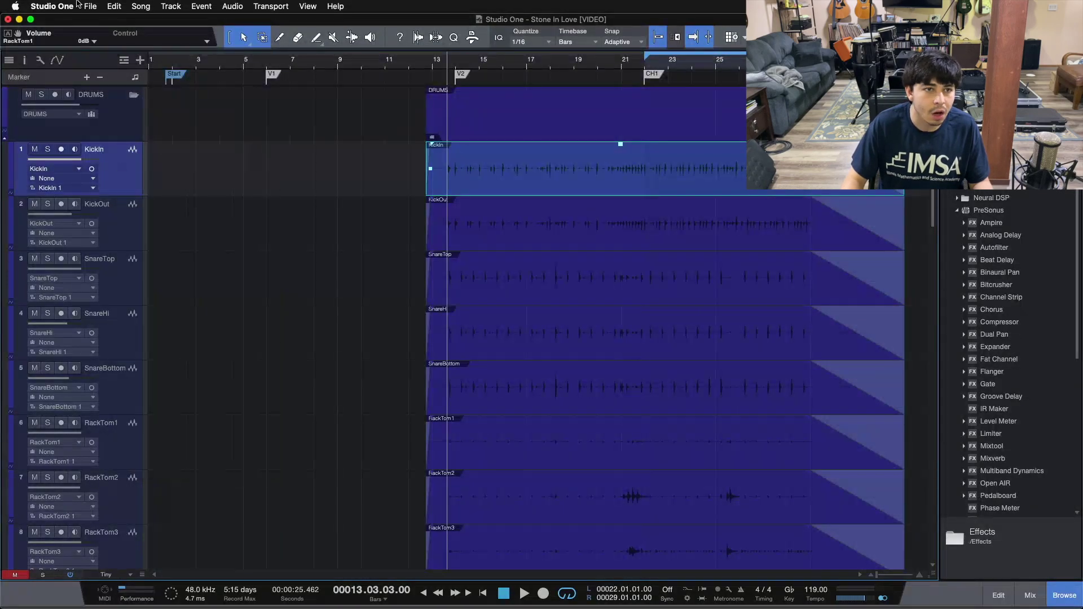
Open the keyboard shortcuts list and examine the assignments in the Transport and Video sections.
left_click(51, 6)
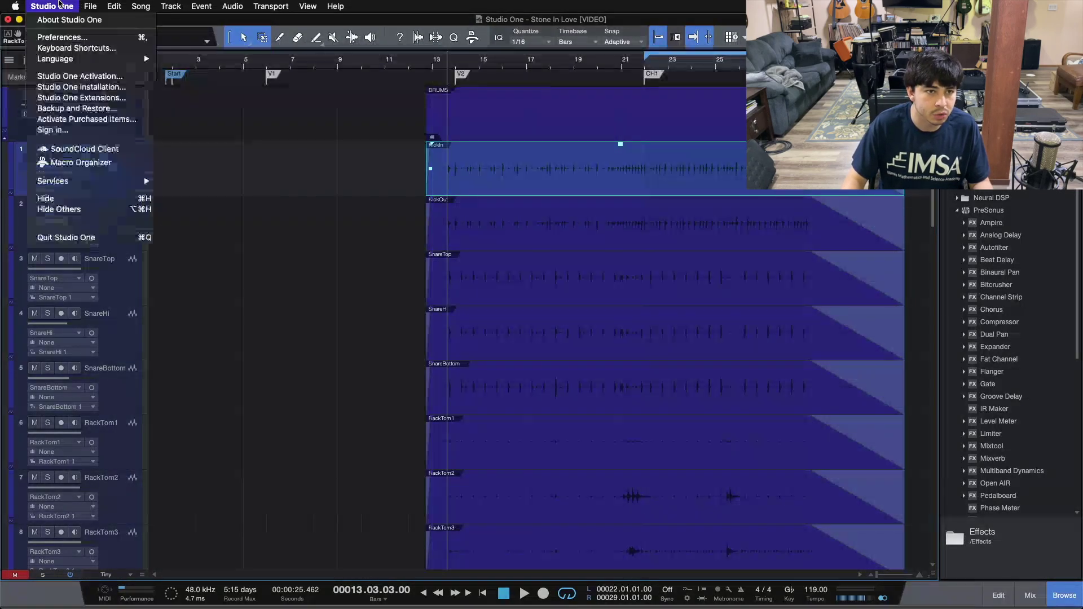
left_click(84, 50)
scroll(302, 277, "up", 10)
scroll(302, 277, "down", 1)
scroll(268, 463, "down", 5)
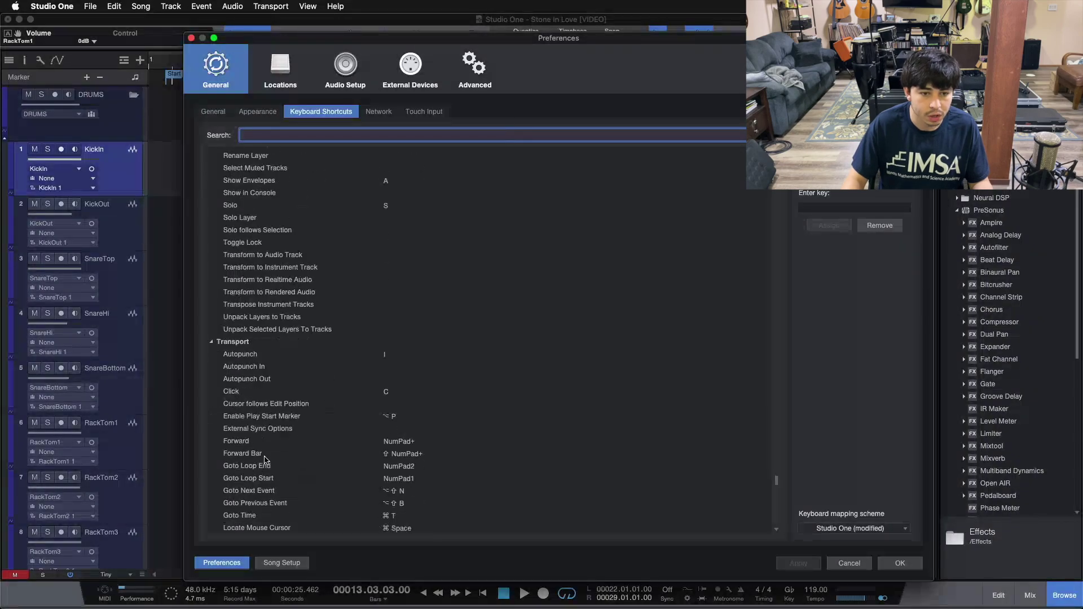
scroll(265, 460, "down", 6)
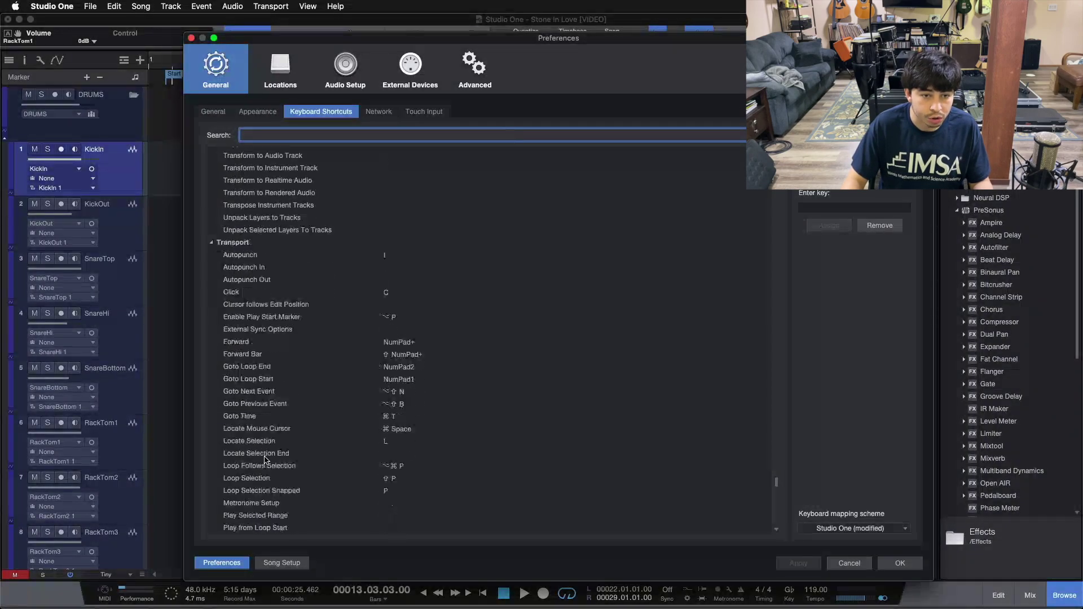
scroll(265, 459, "down", 6)
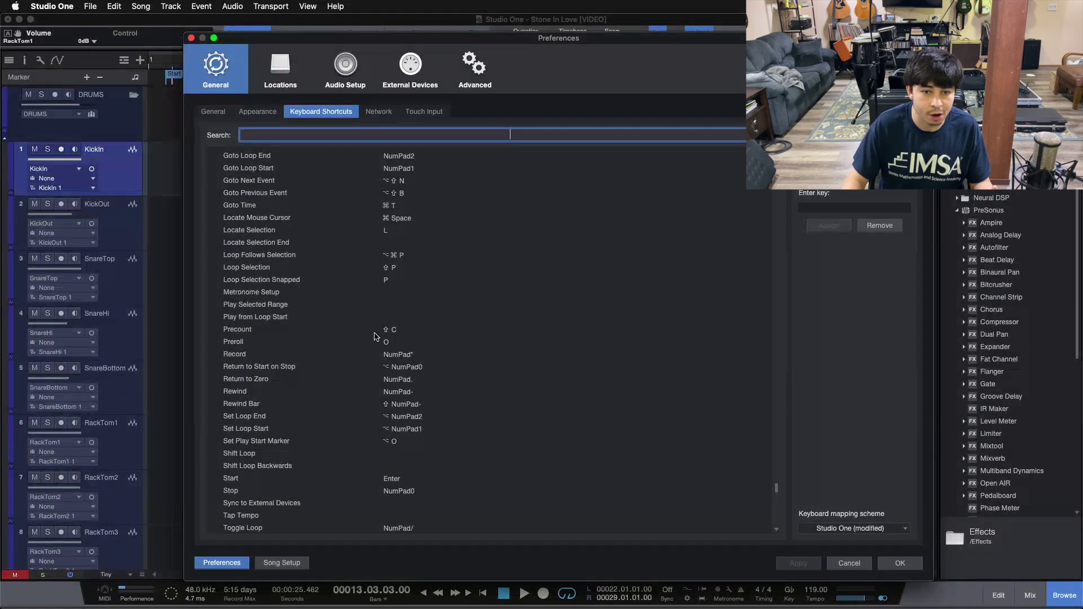
scroll(381, 438, "down", 3)
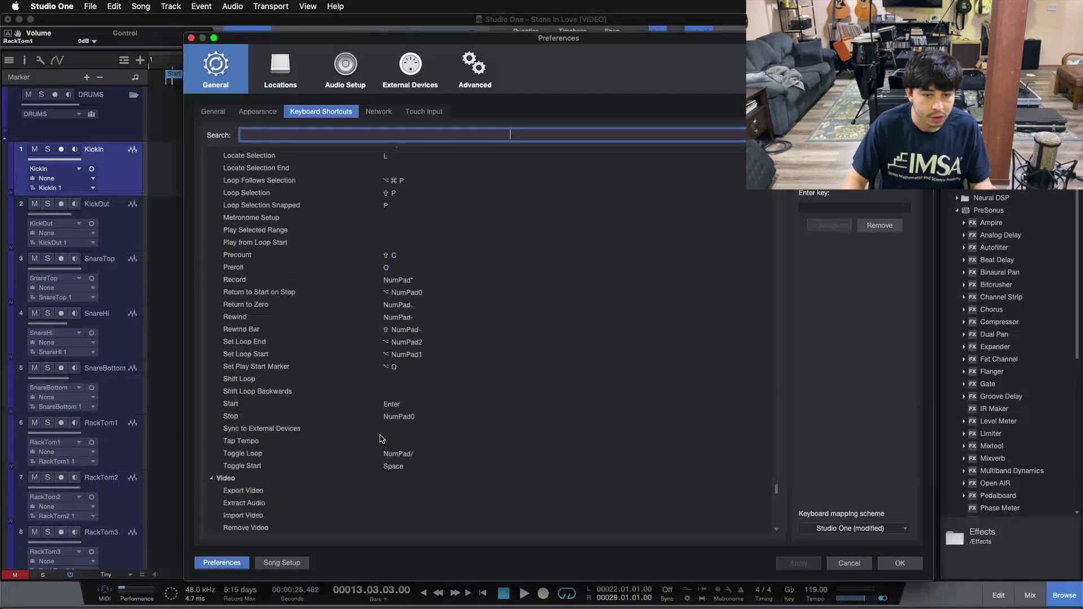
scroll(333, 450, "down", 1)
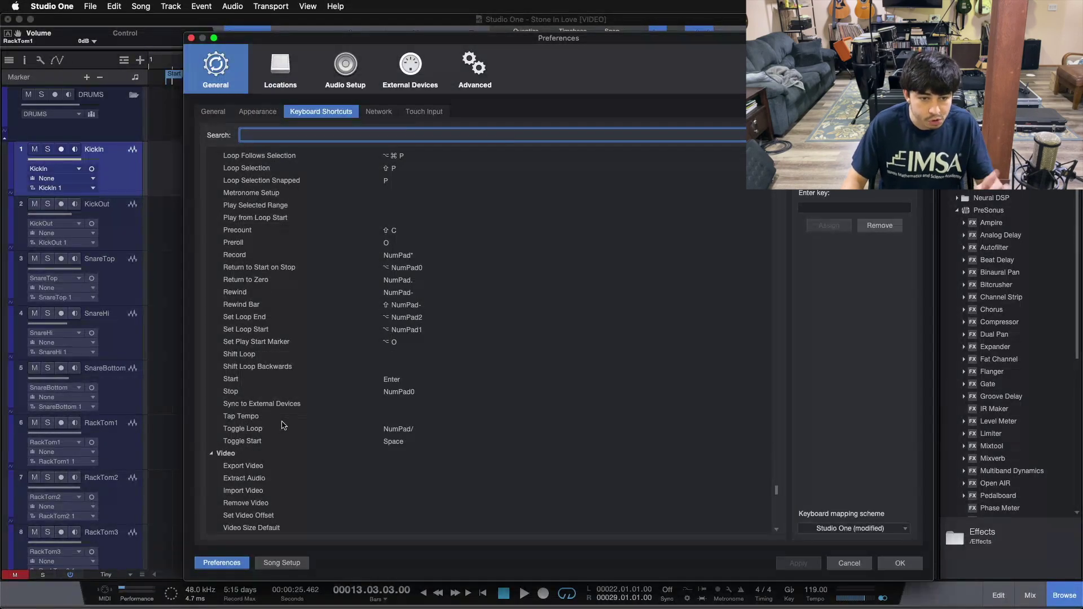
scroll(282, 425, "down", 7)
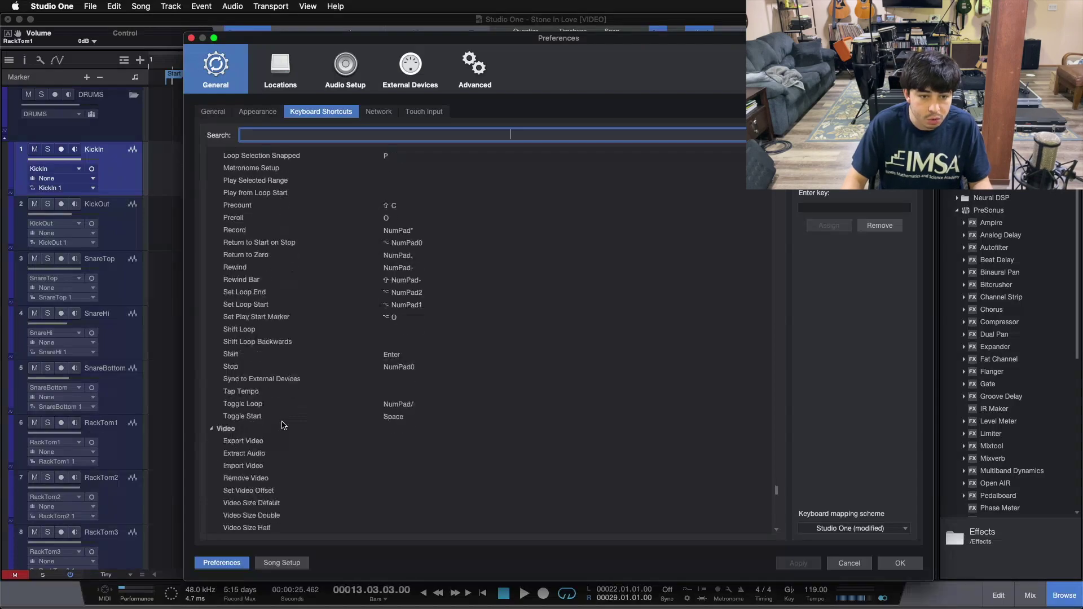
scroll(419, 371, "down", 5)
Examine the track shortcuts, including the Monitor entry, and close the preferences.
scroll(372, 389, "up", 20)
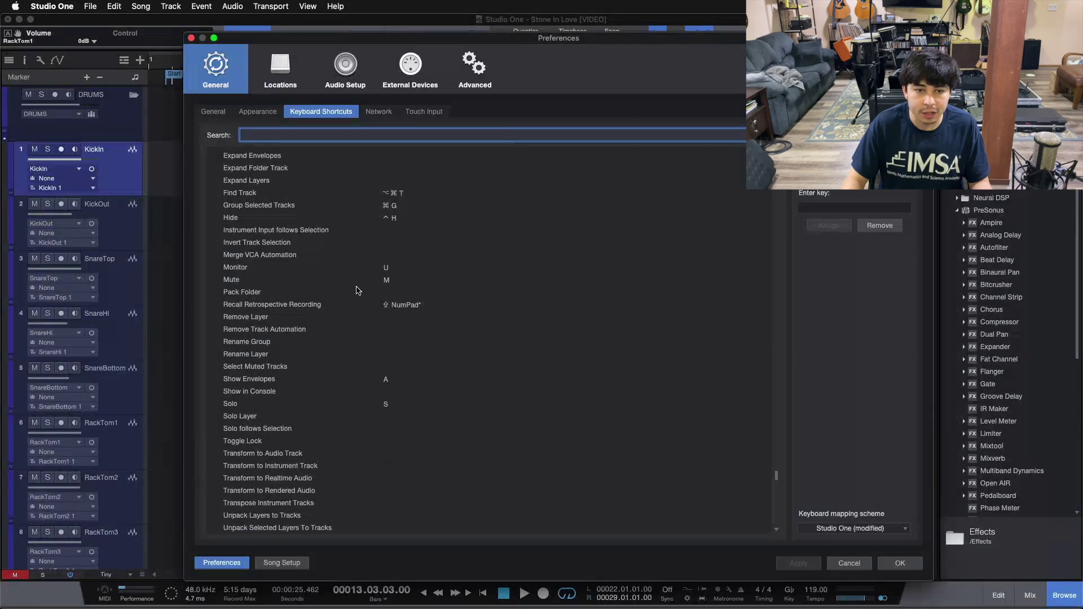
left_click(276, 269)
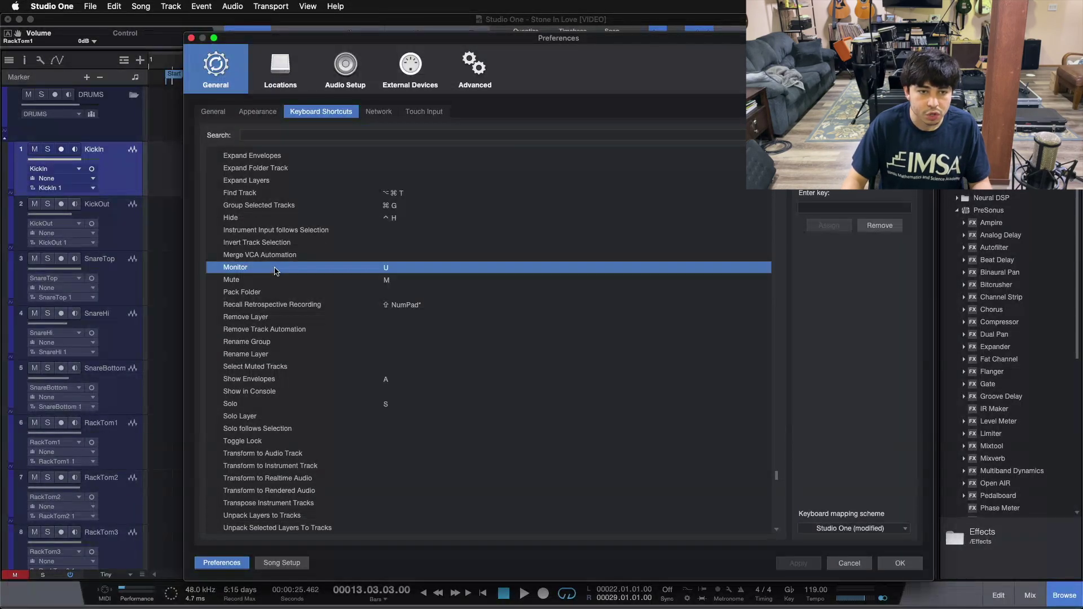
left_click(897, 564)
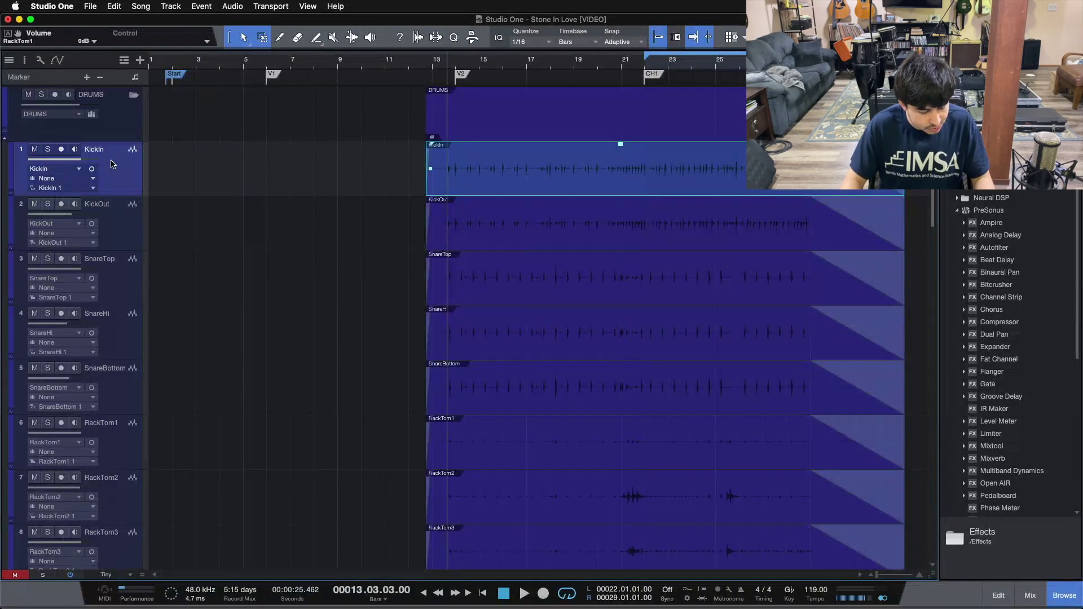
Disable and re-enable the KickIn track repeatedly, leaving it disabled.
left_click(111, 164)
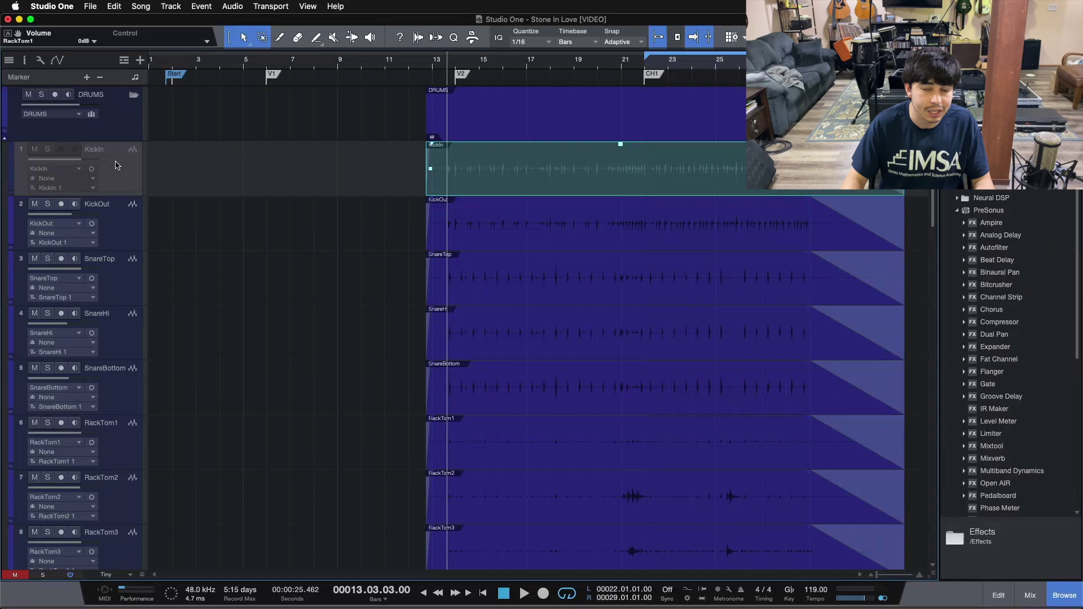
left_click(116, 165)
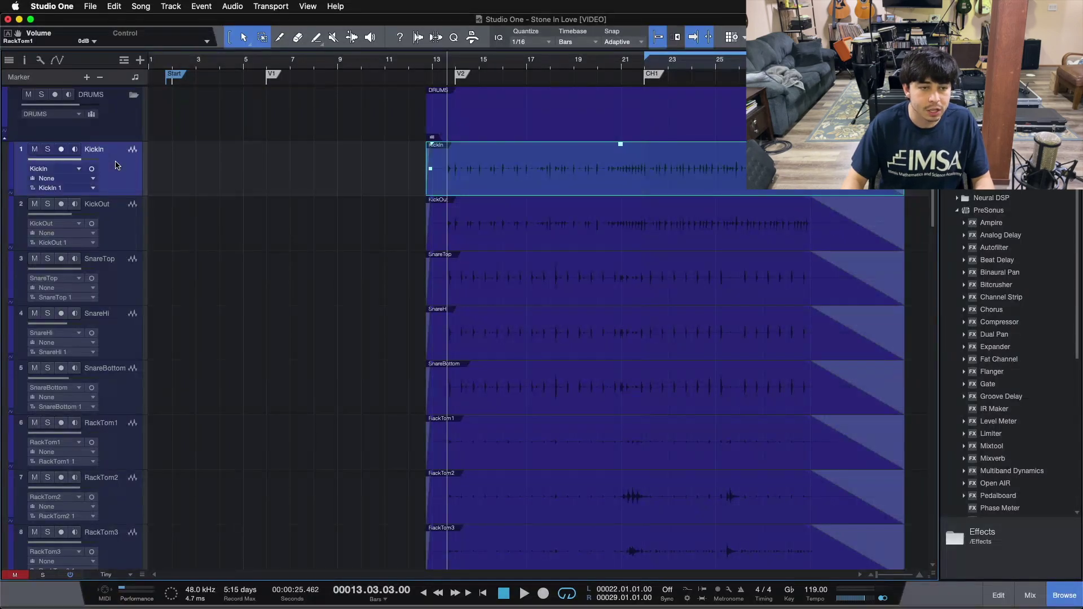
left_click(117, 165)
left_click(117, 164)
left_click(117, 165)
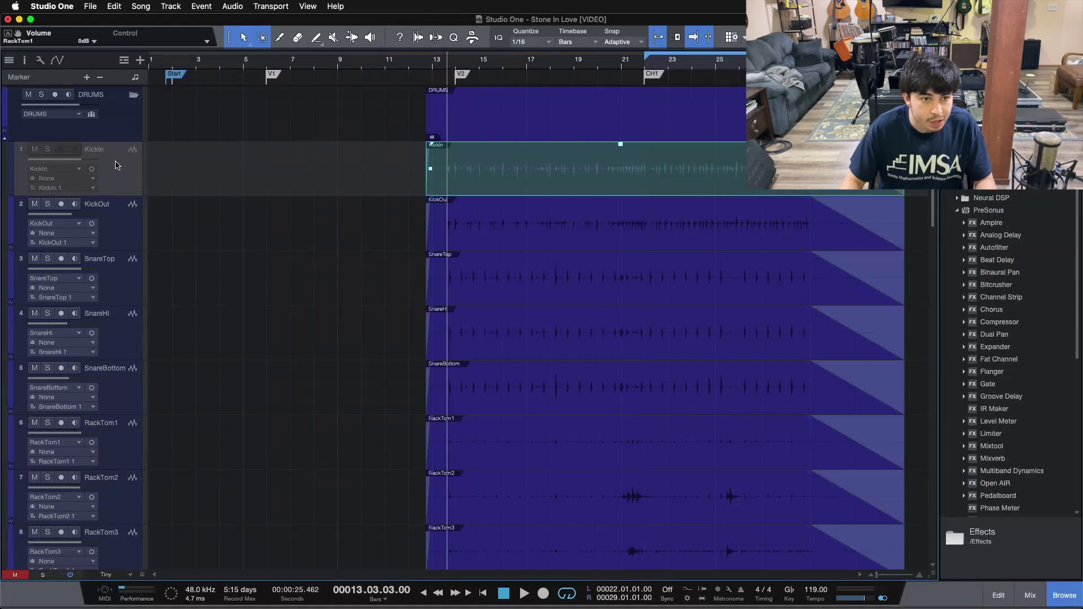
Hide the KickIn track, show it again from the track list and re-enable it.
key("Delete")
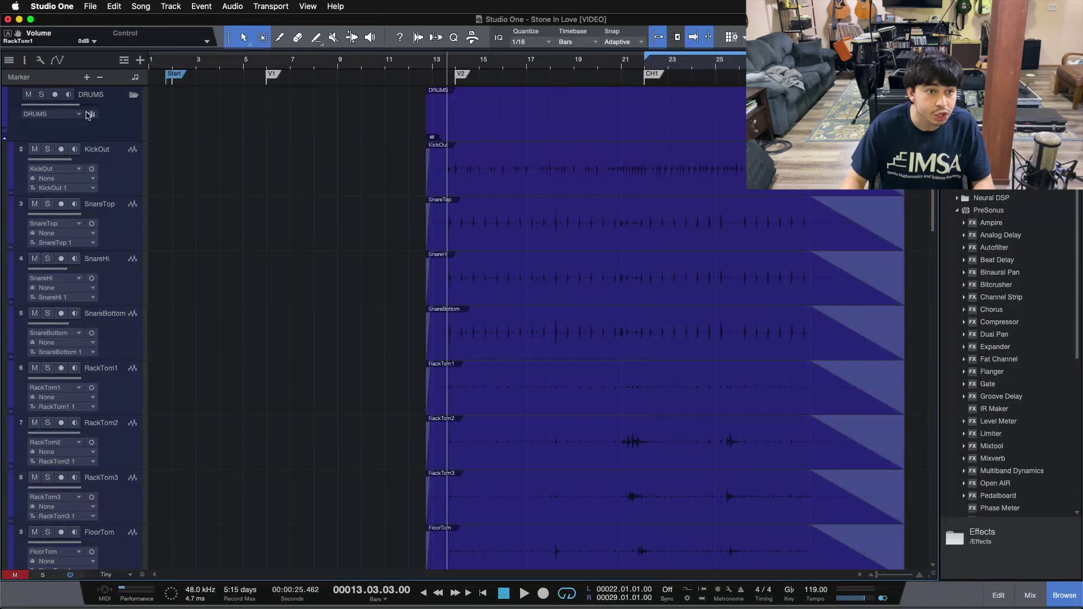
left_click(9, 59)
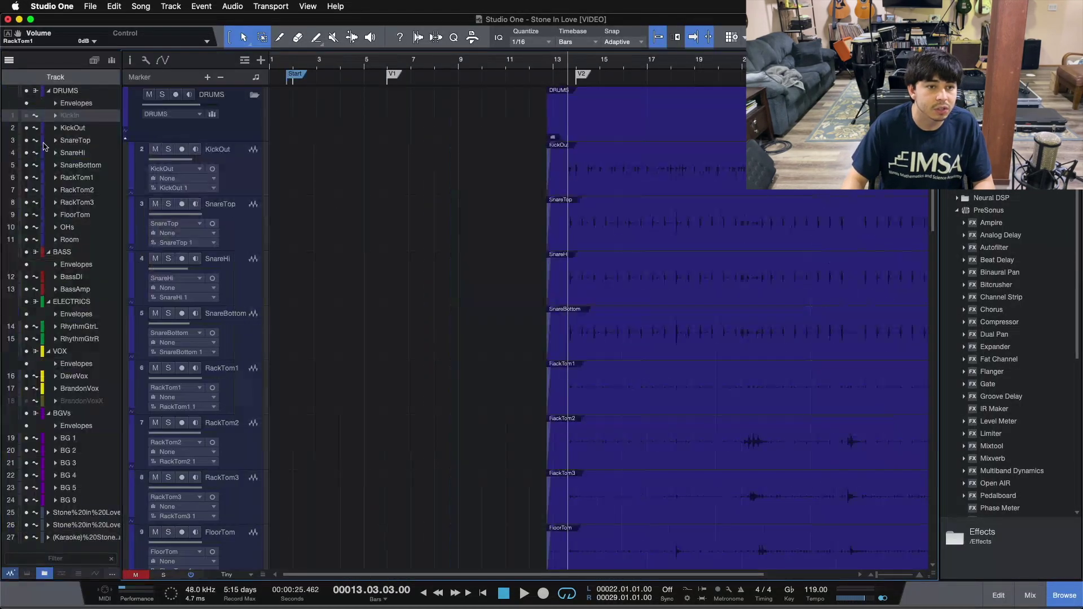
left_click(27, 115)
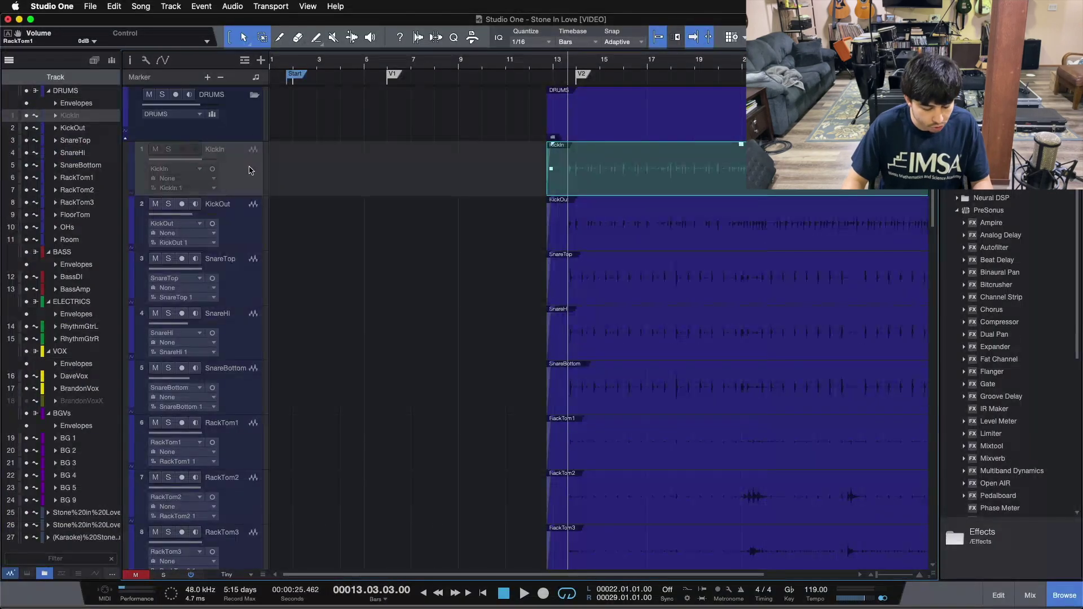
left_click(9, 59)
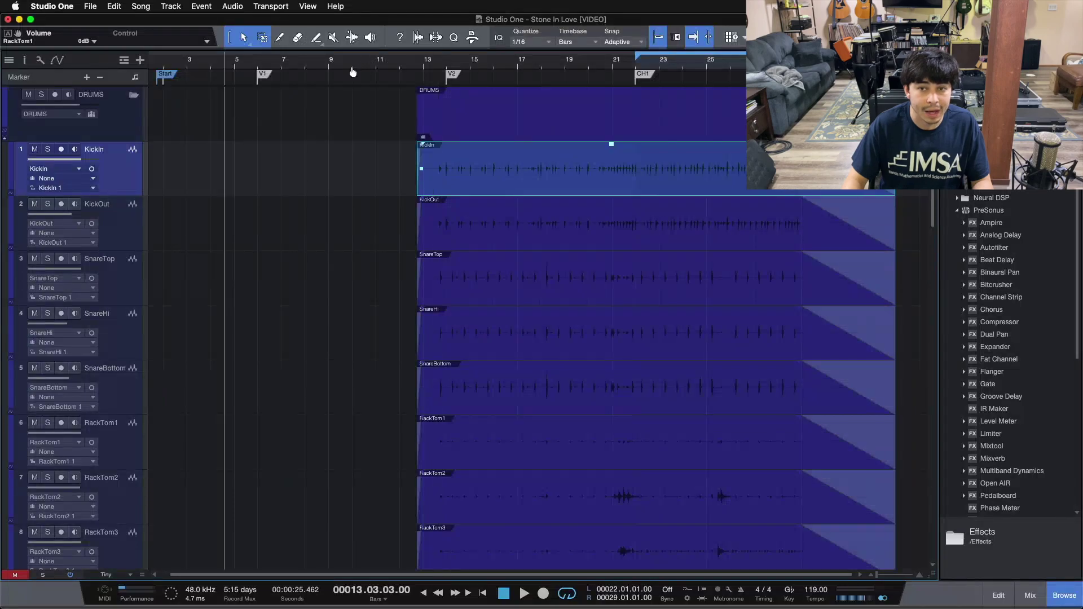
scroll(352, 71, "up", 3)
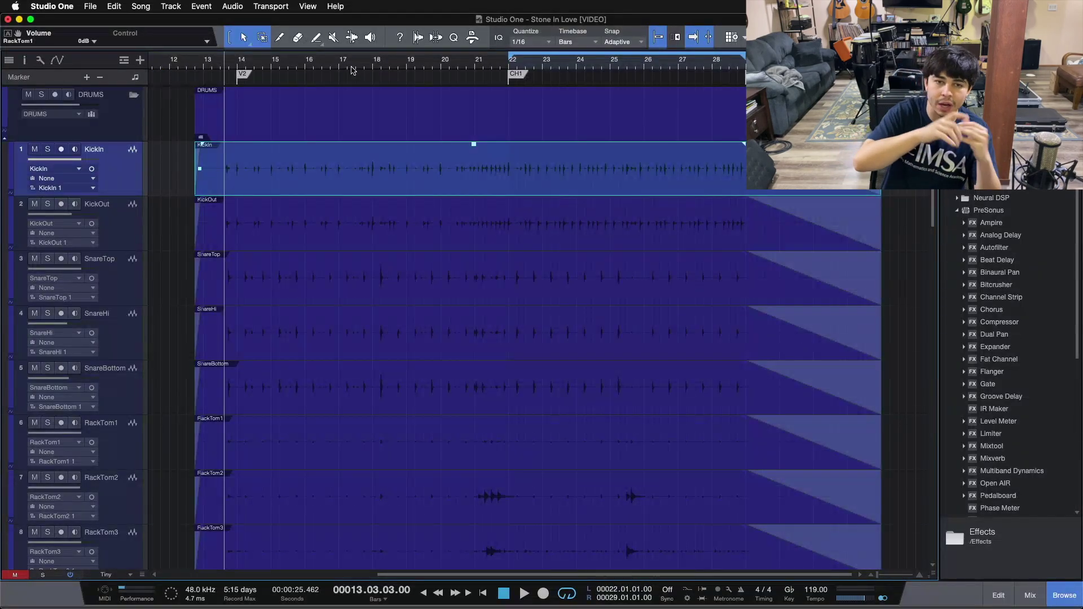